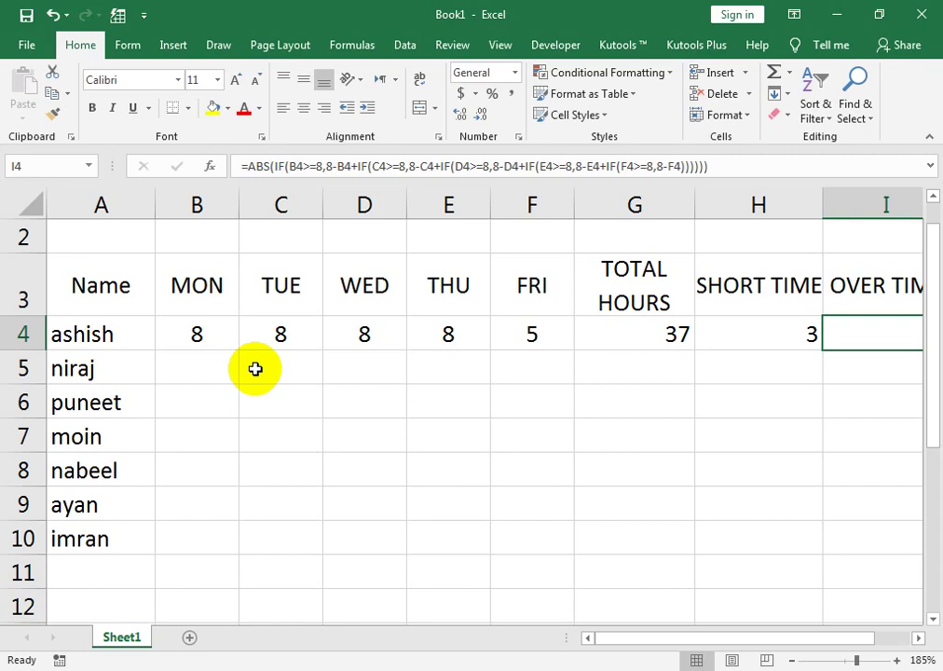
left_click(187, 341)
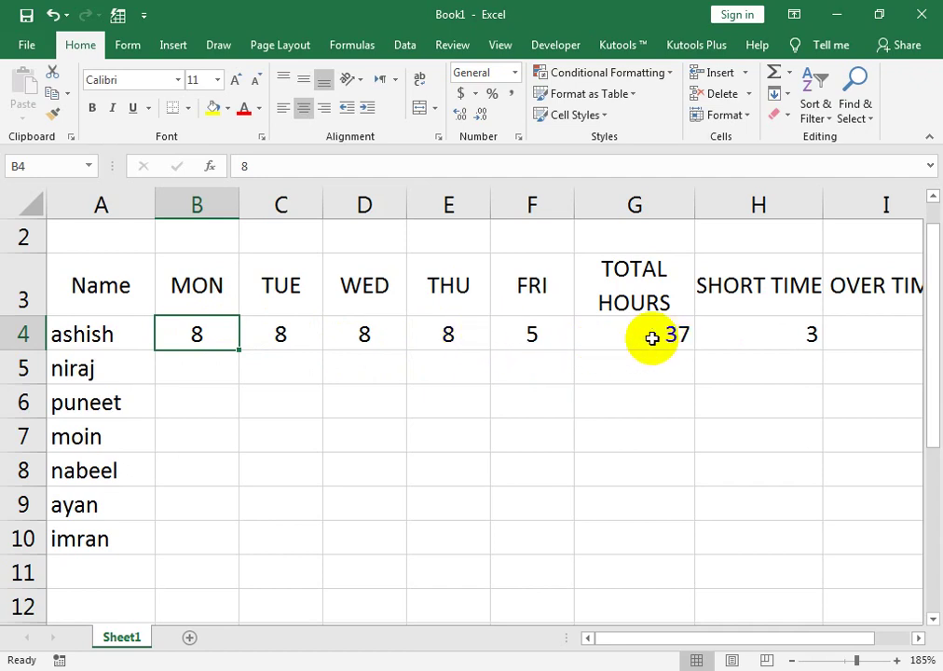
Change the Friday hours in F4 to 8
left_click_drag(480, 336, 496, 335)
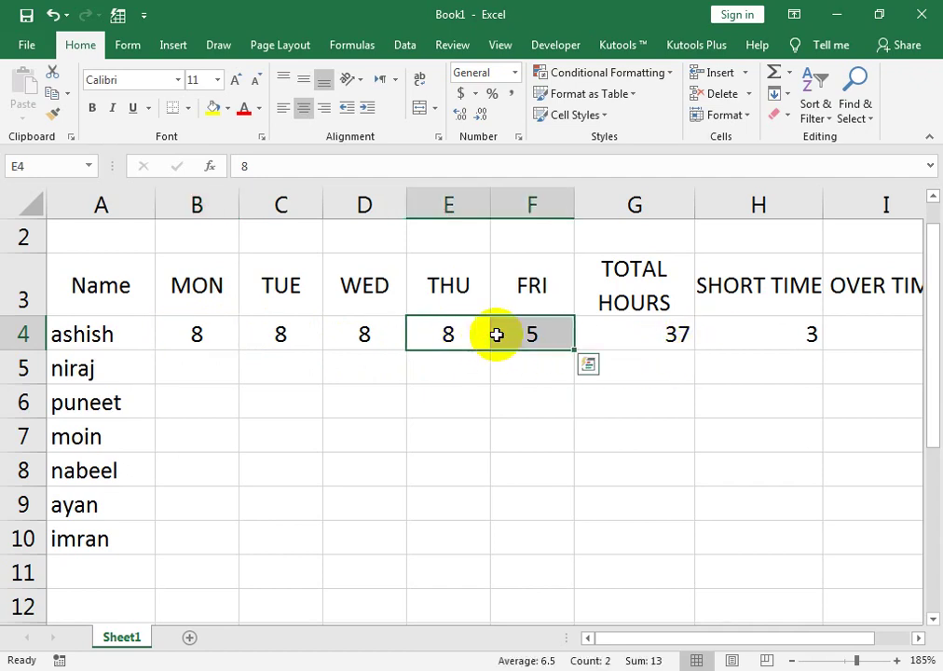
left_click(496, 335)
type("8")
key("Return")
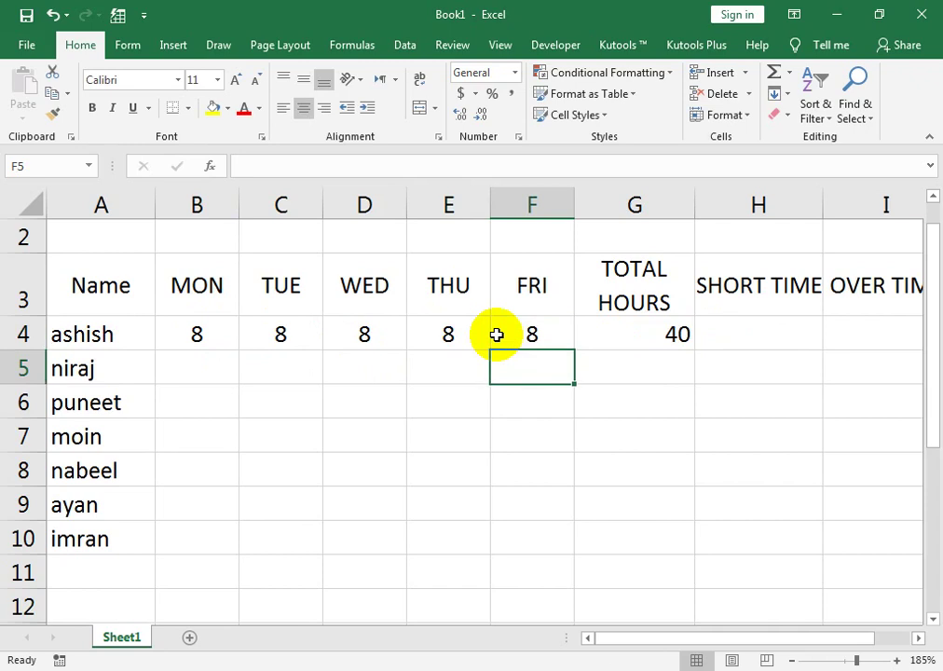
Narrow columns H and I together and wrap the SHORT TIME and OVER TIME headings
left_click(840, 289)
left_click_drag(876, 191, 788, 214)
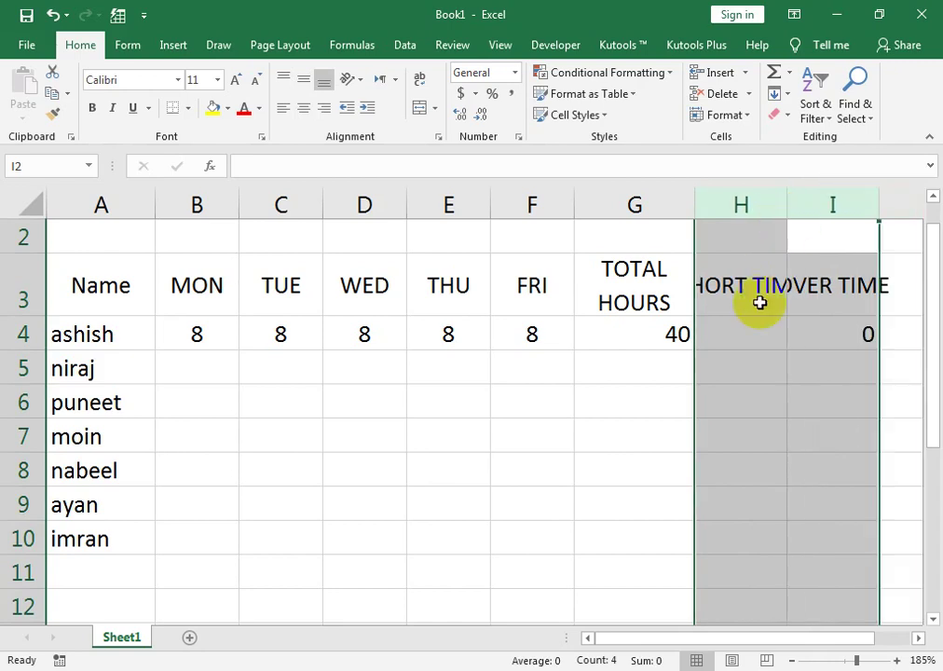
left_click_drag(746, 294, 829, 289)
left_click(420, 80)
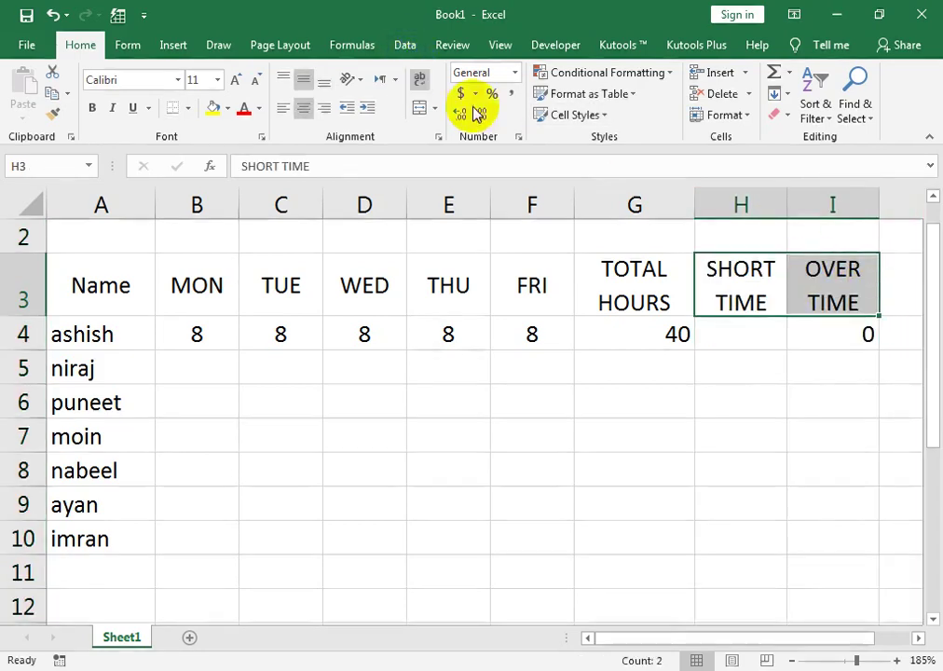
left_click(788, 376)
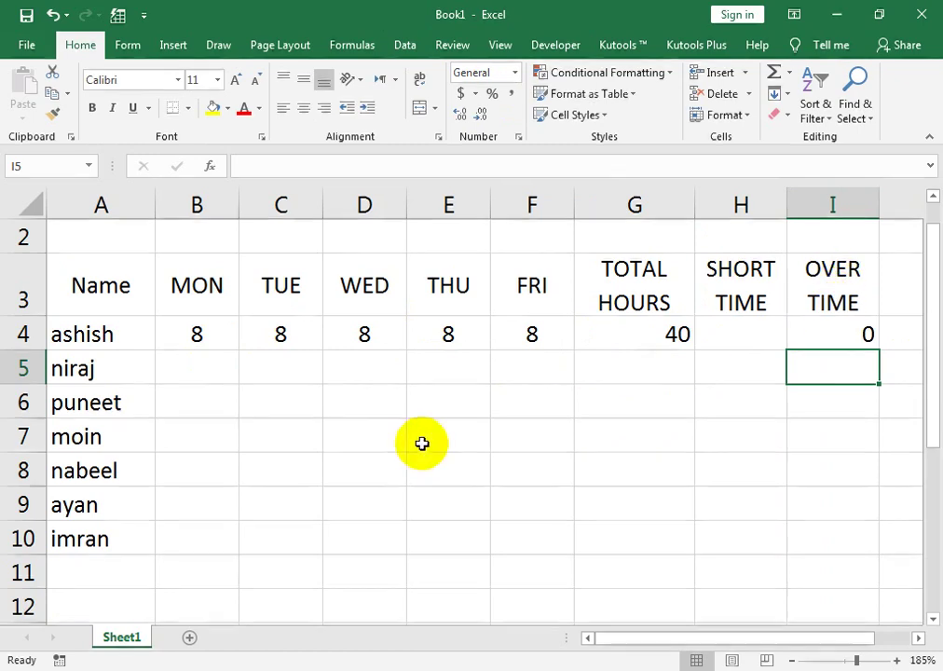
Change the Thursday hours in E4 to 9
left_click(419, 334)
type("9")
key("Return")
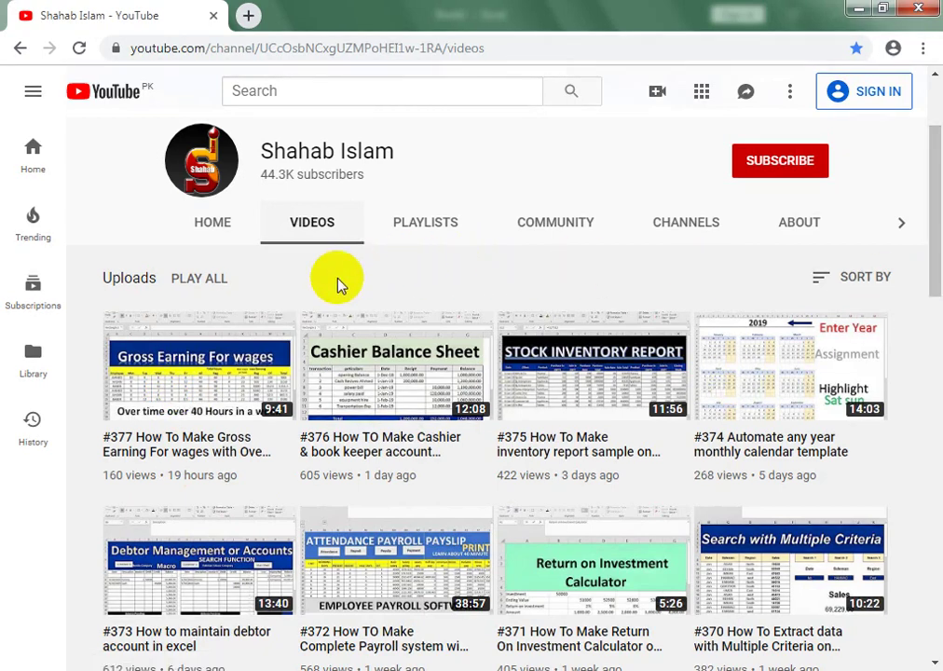
mouse_move(199, 365)
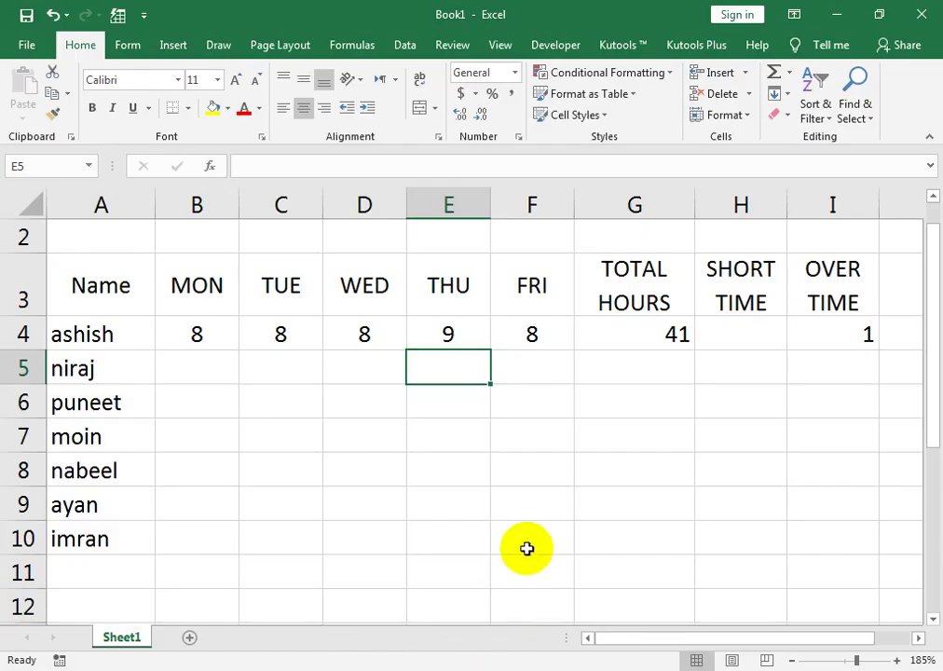
left_click(521, 401)
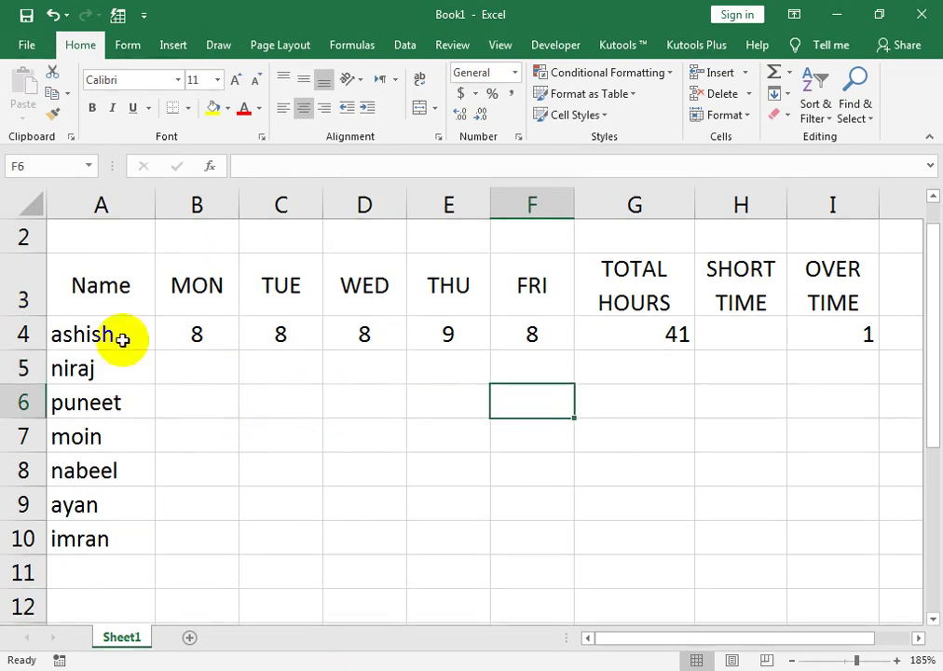
Copy the payroll table A3:I10 to A4 of a new Sheet2 and zoom to fit it
mouse_move(76, 280)
left_mouse_down()
mouse_move(575, 378)
mouse_move(752, 478)
mouse_move(815, 537)
left_mouse_up()
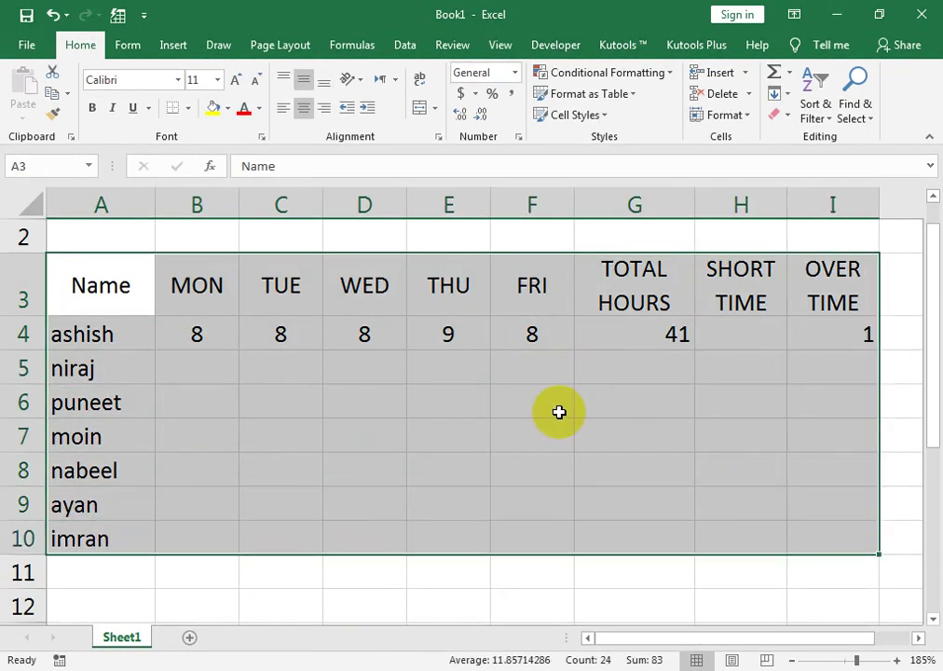
key("ctrl+c")
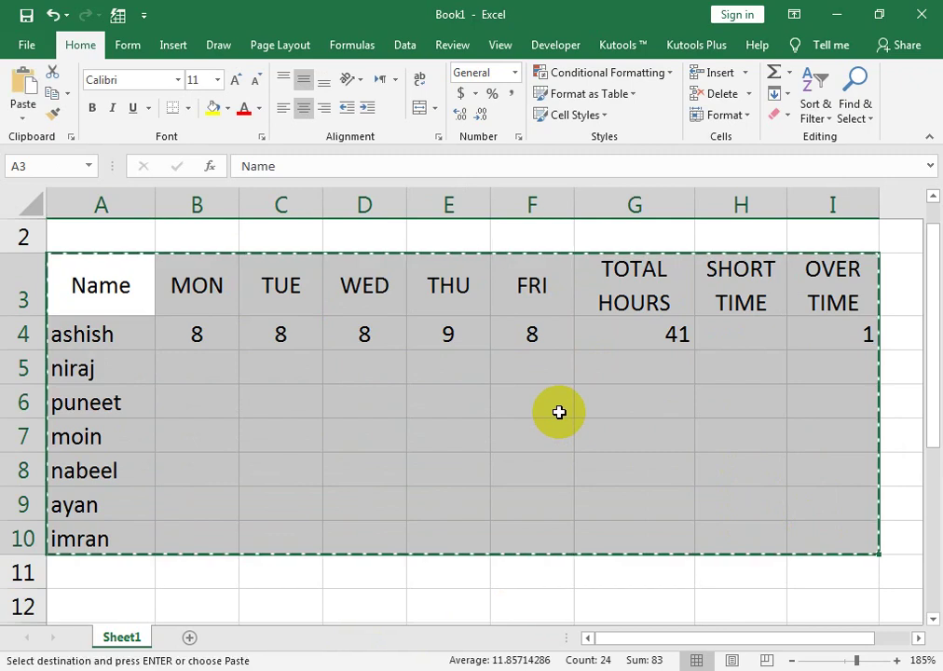
left_click(187, 639)
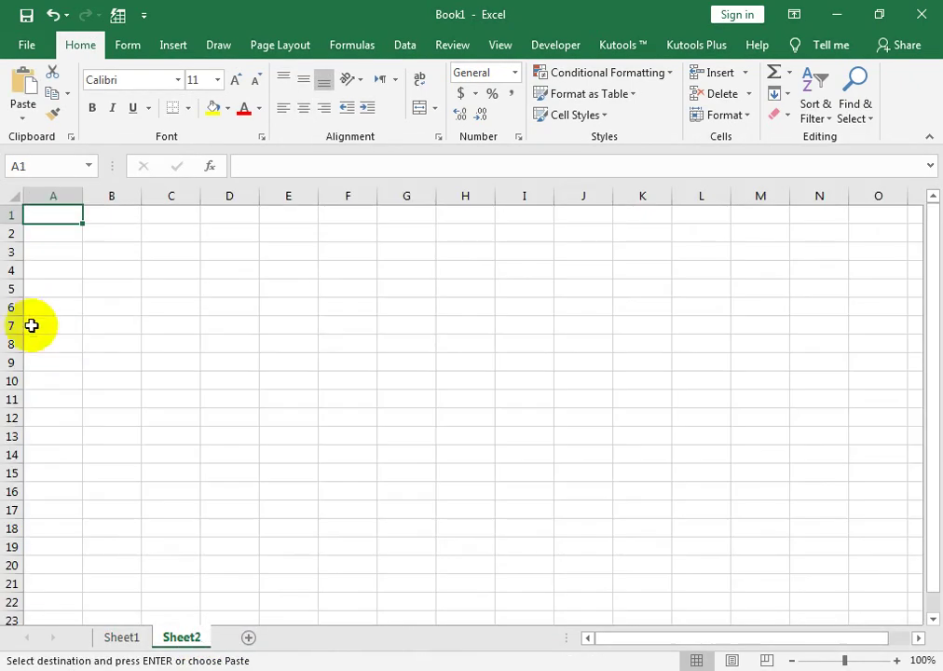
left_click(62, 272)
key("ctrl+v")
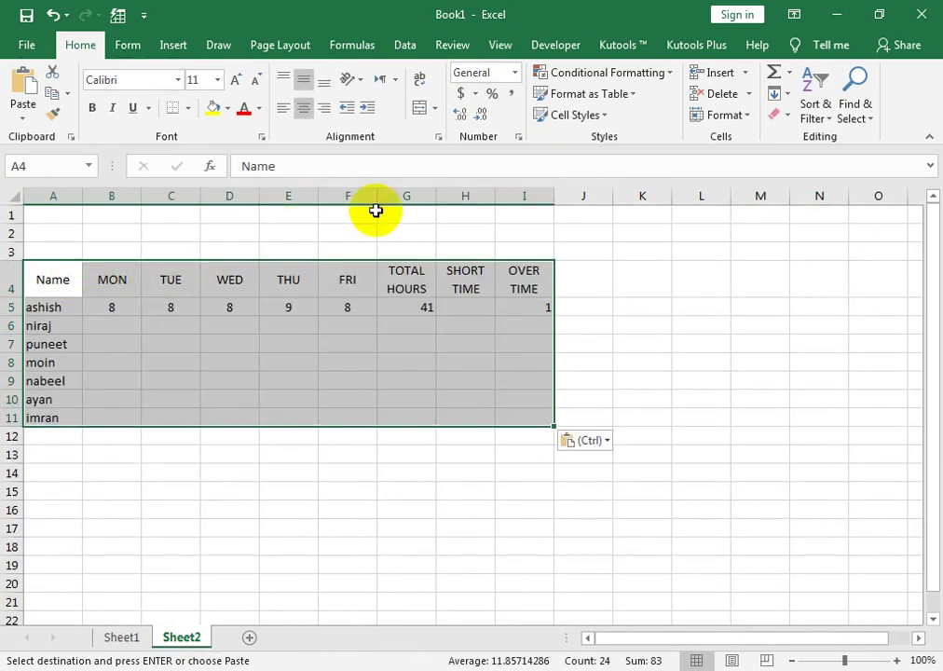
left_click(508, 54)
left_click(471, 107)
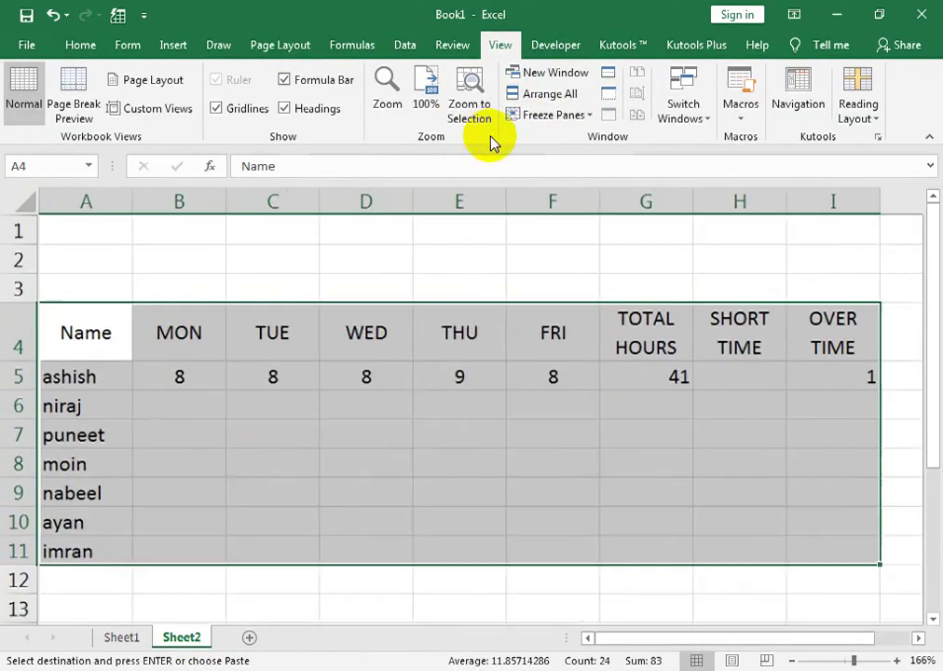
left_click(380, 414)
left_click(193, 384)
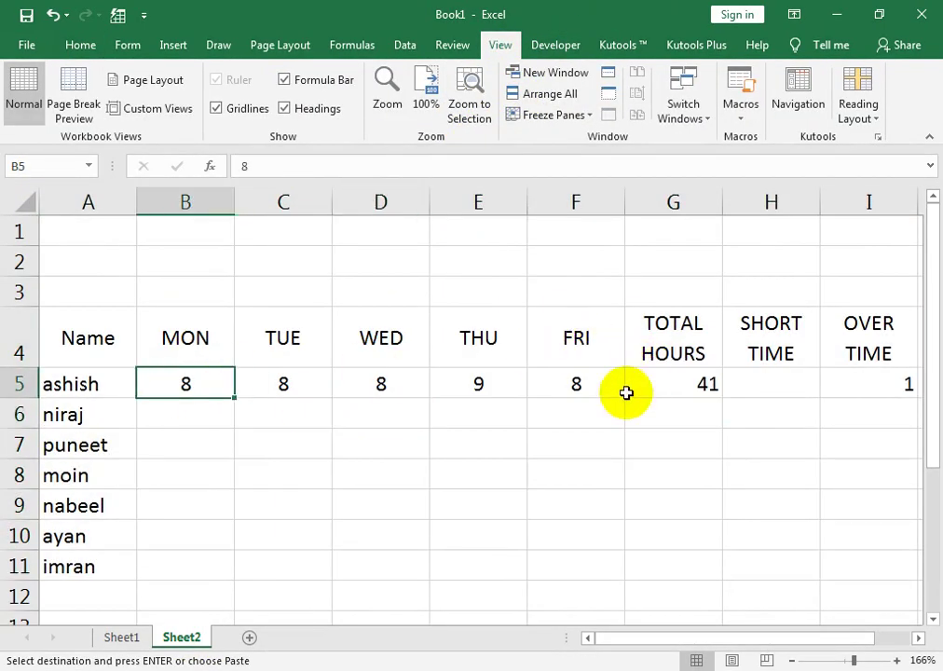
Clear the total, short time and overtime results in G5:I8
left_click(663, 422)
left_click_drag(674, 375, 883, 458)
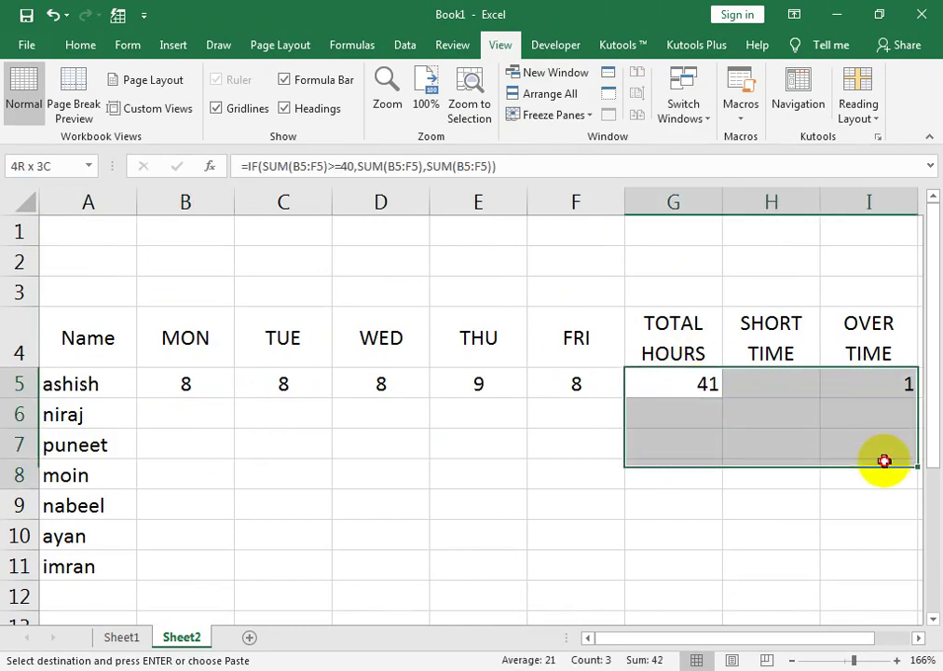
key("Delete")
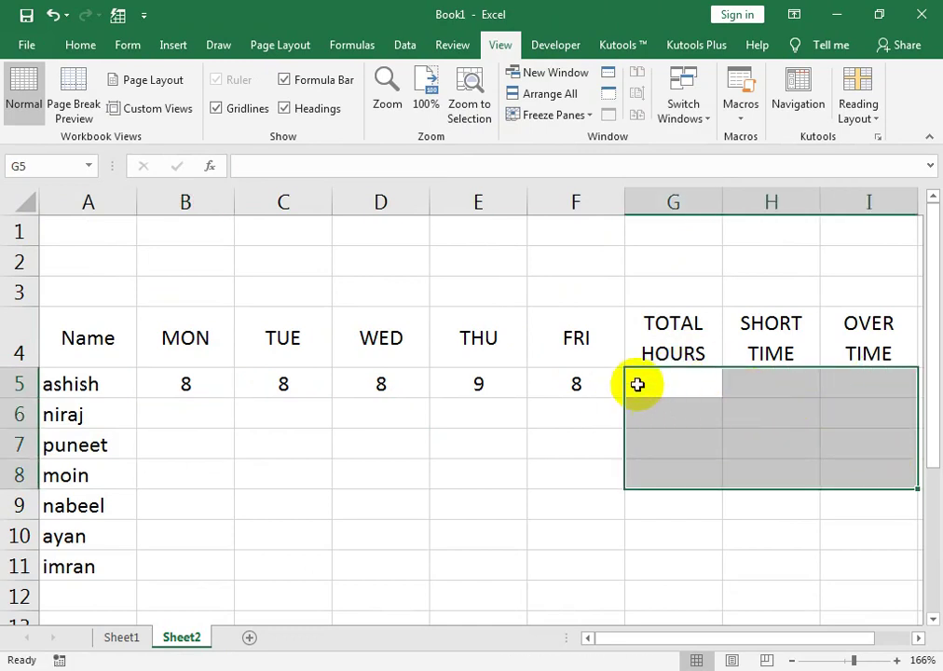
left_click(679, 381)
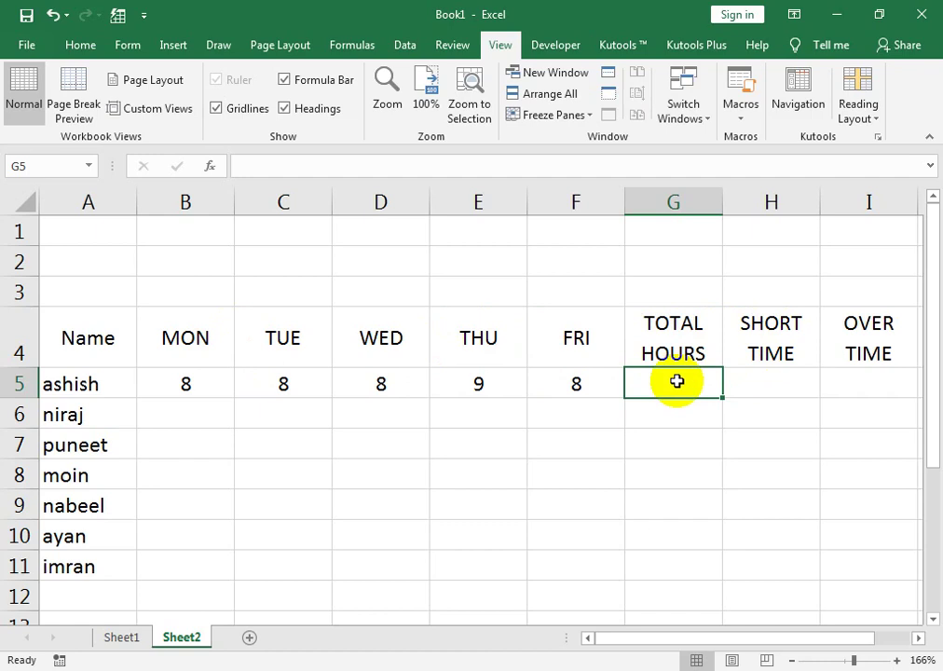
Enter =IF(SUM(B5:F5)>=40,SUM(B5:F5),SUM(B5:F5)) in G5, giving 41 total hours
type("=if)")
key("BackSpace")
type("(")
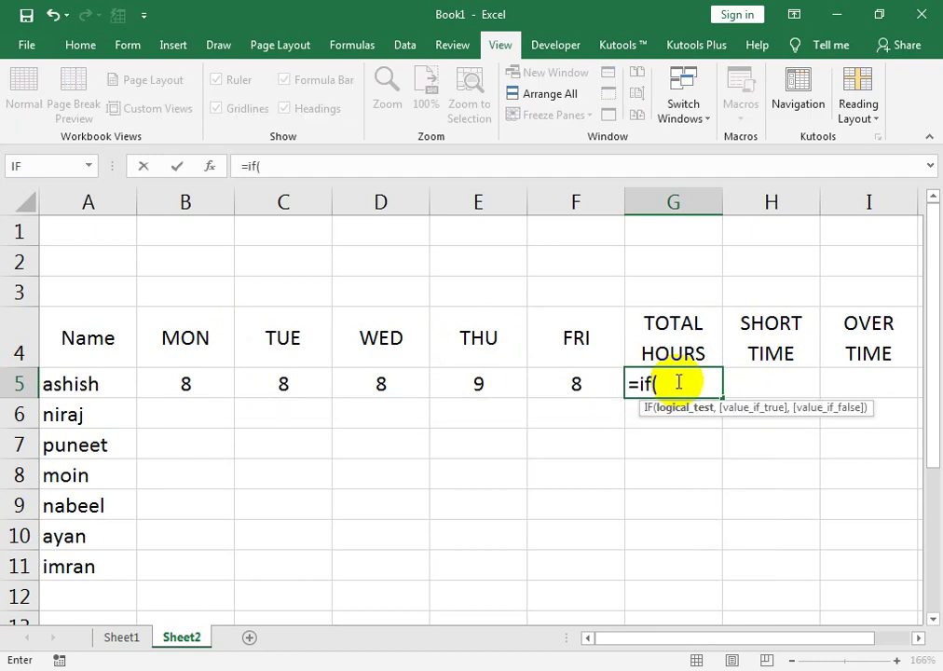
key("BackSpace")
key("BackSpace")
key("BackSpace")
type("IF")
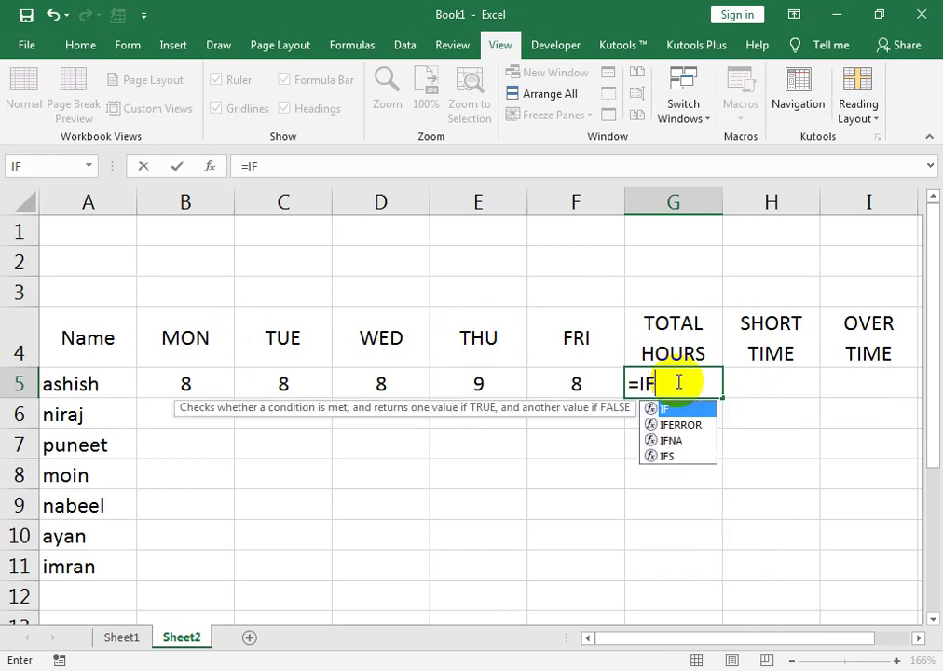
type("(")
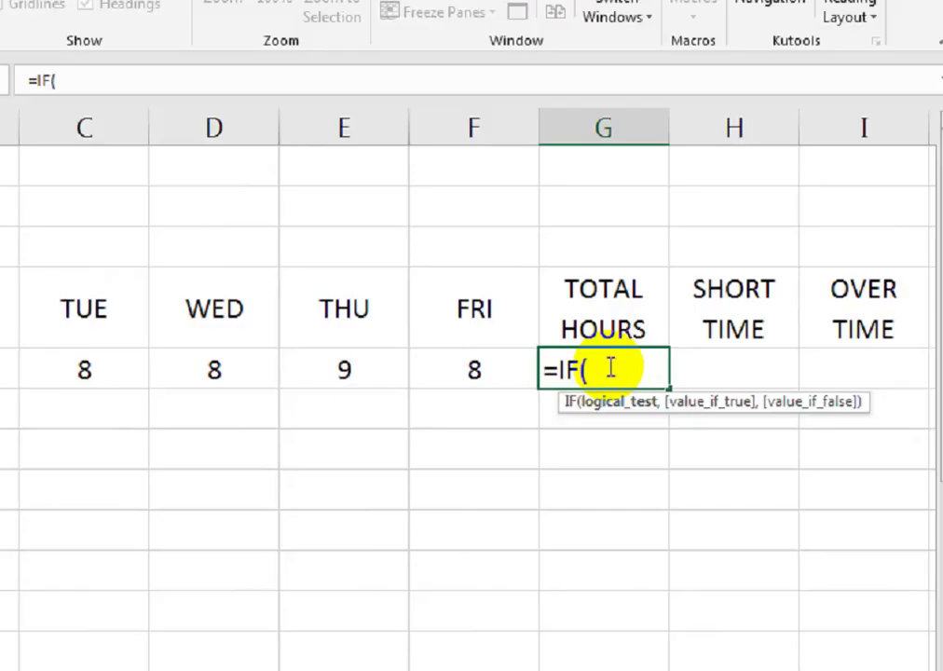
type("SUM")
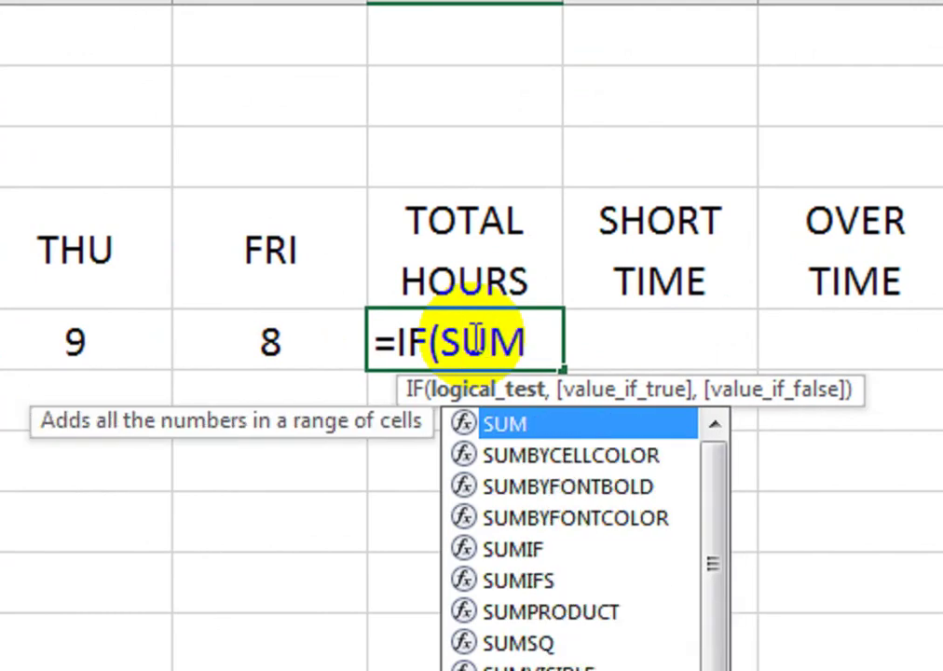
type("(")
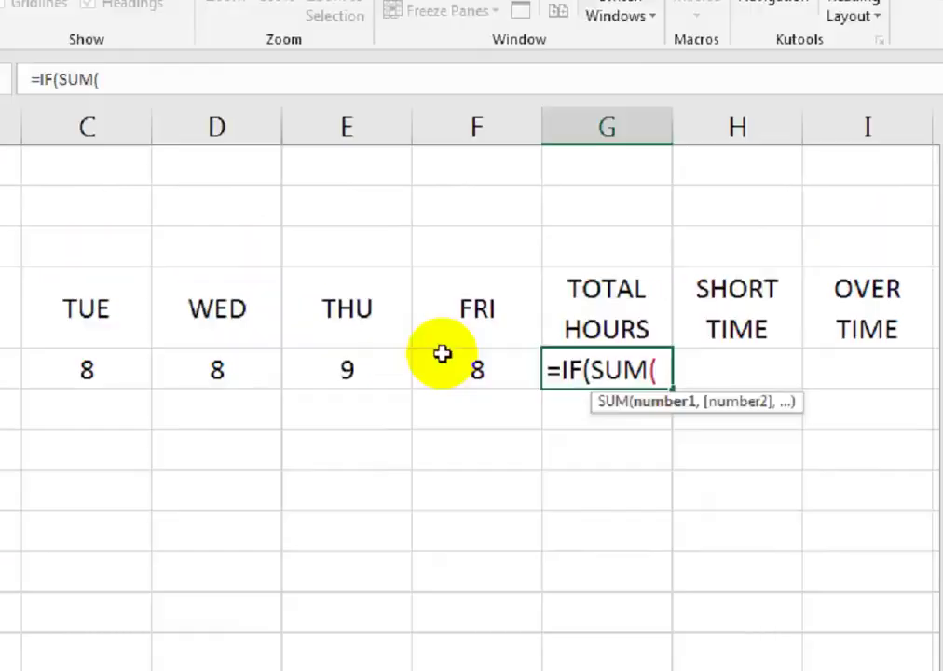
left_click_drag(442, 354, 185, 381)
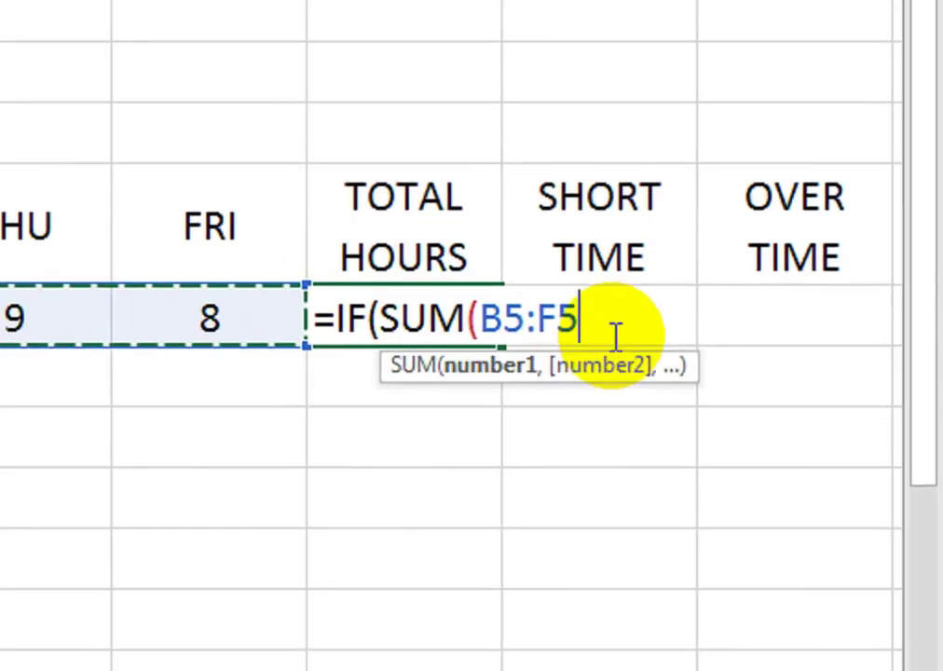
type(")")
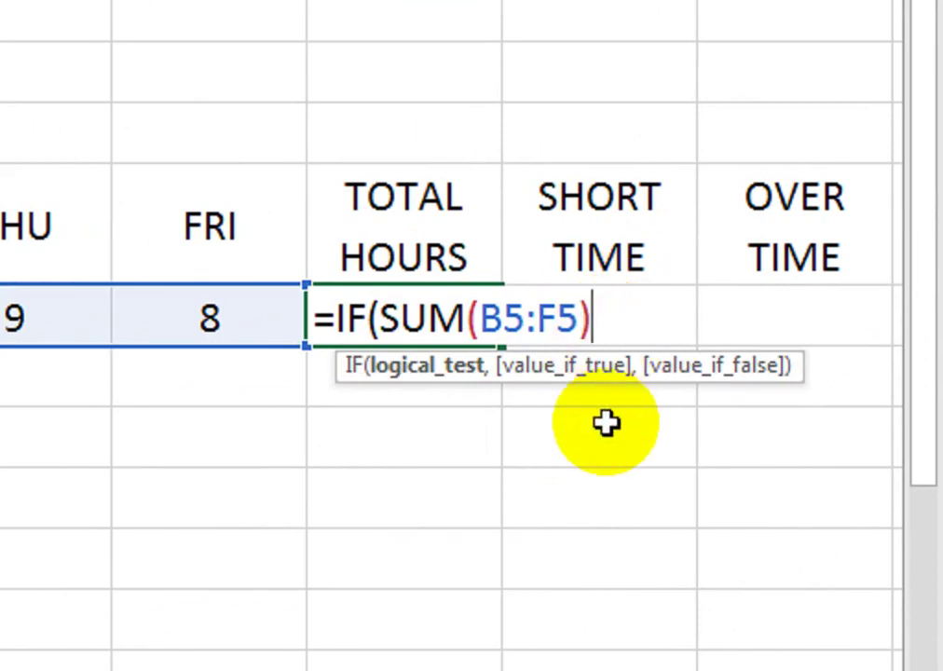
type(">=")
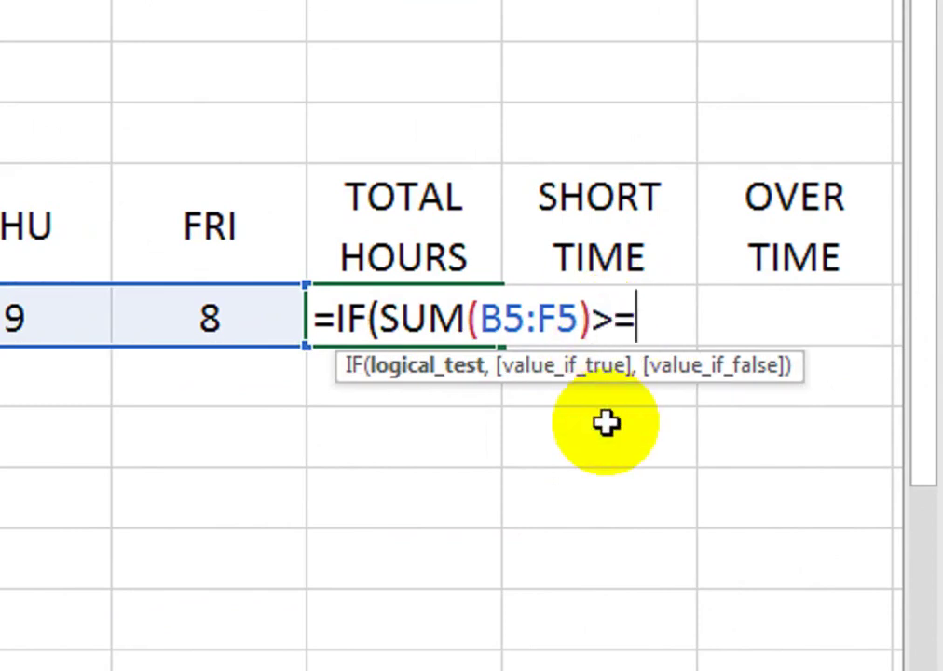
type("40")
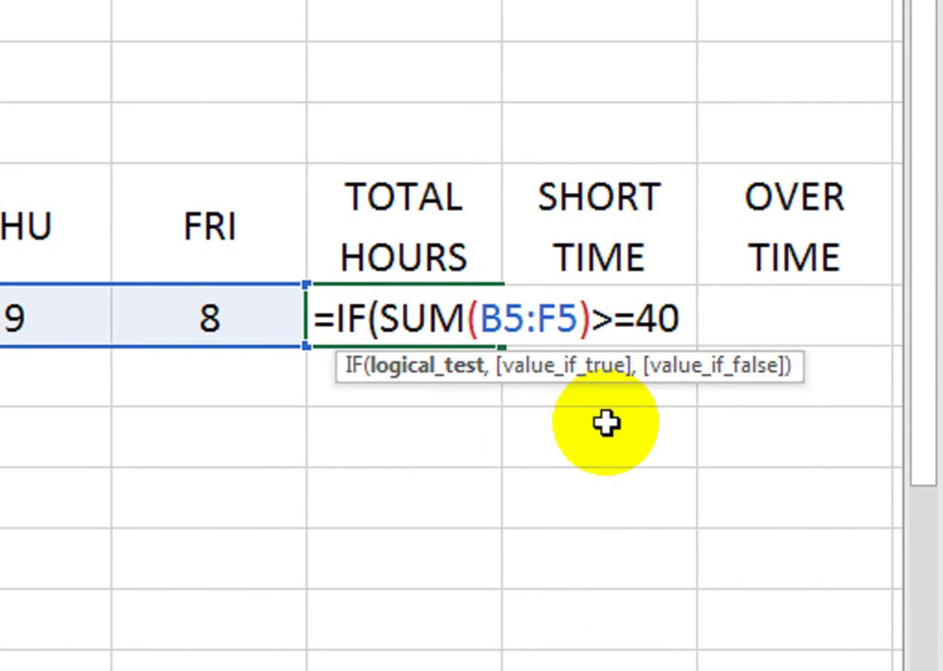
type(",")
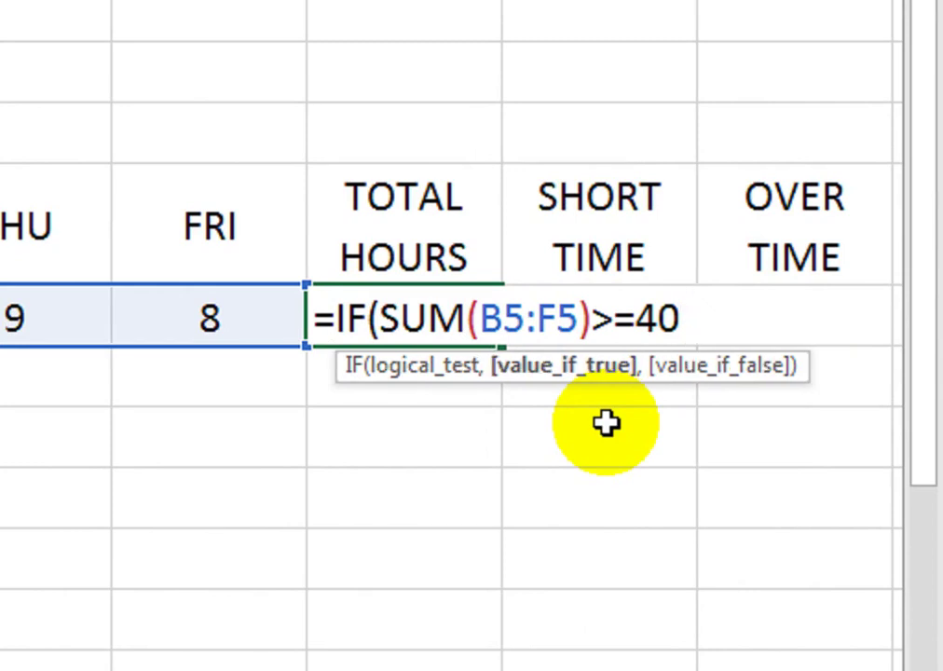
type("SUM(")
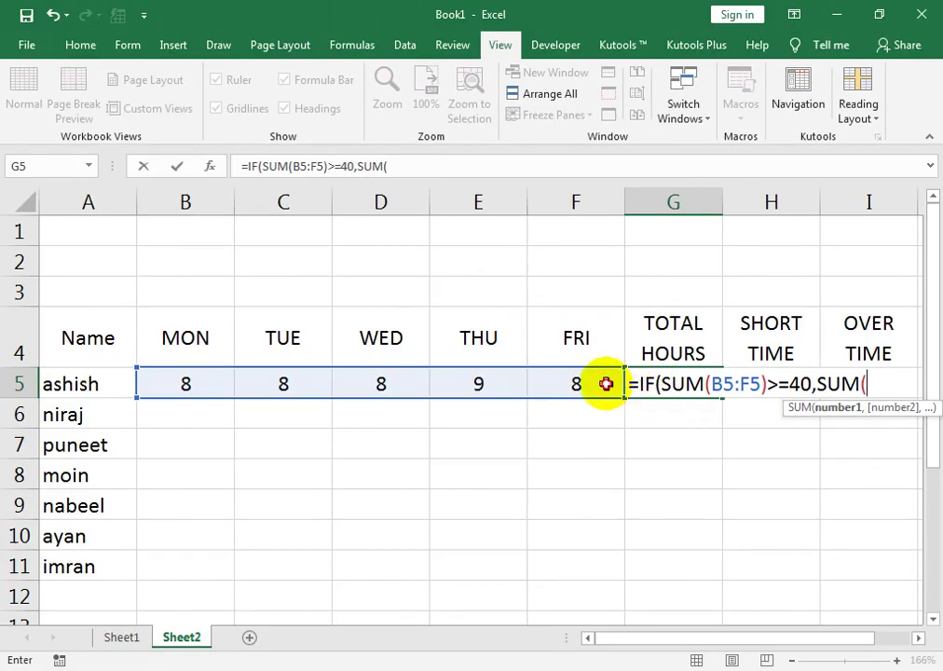
left_click_drag(605, 383, 204, 388)
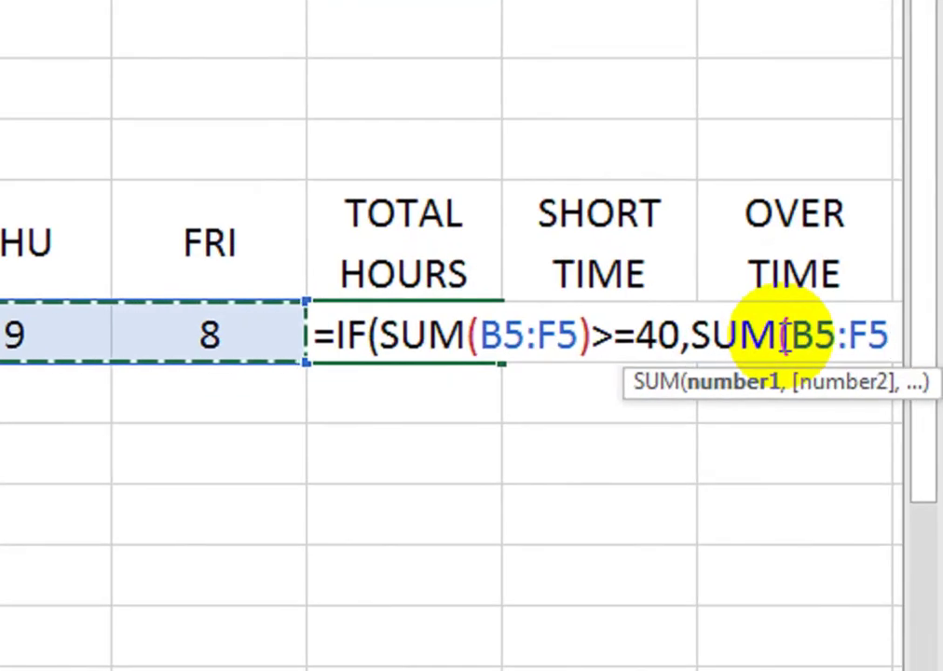
type(")")
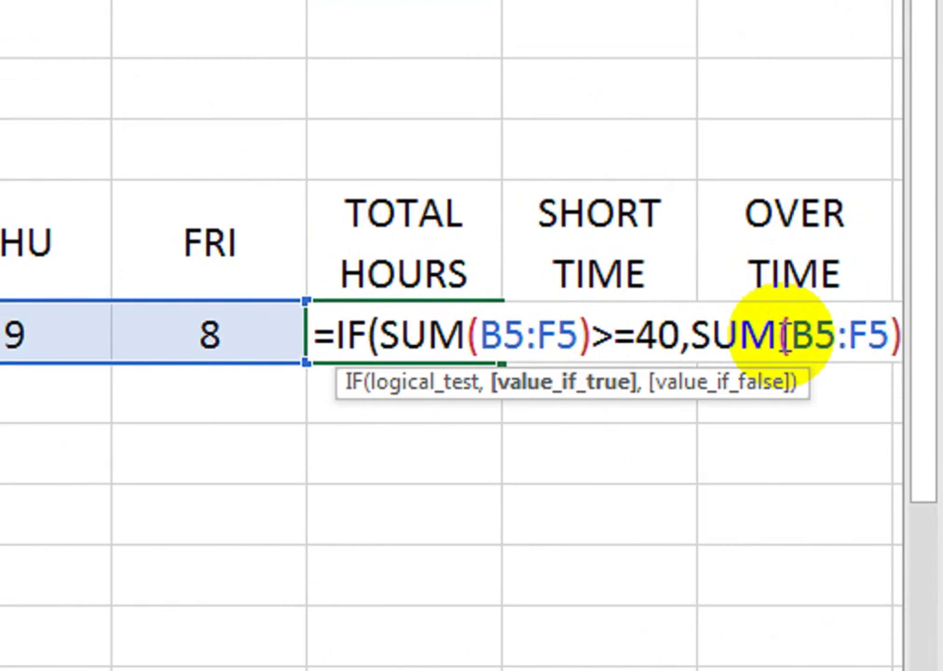
type(",")
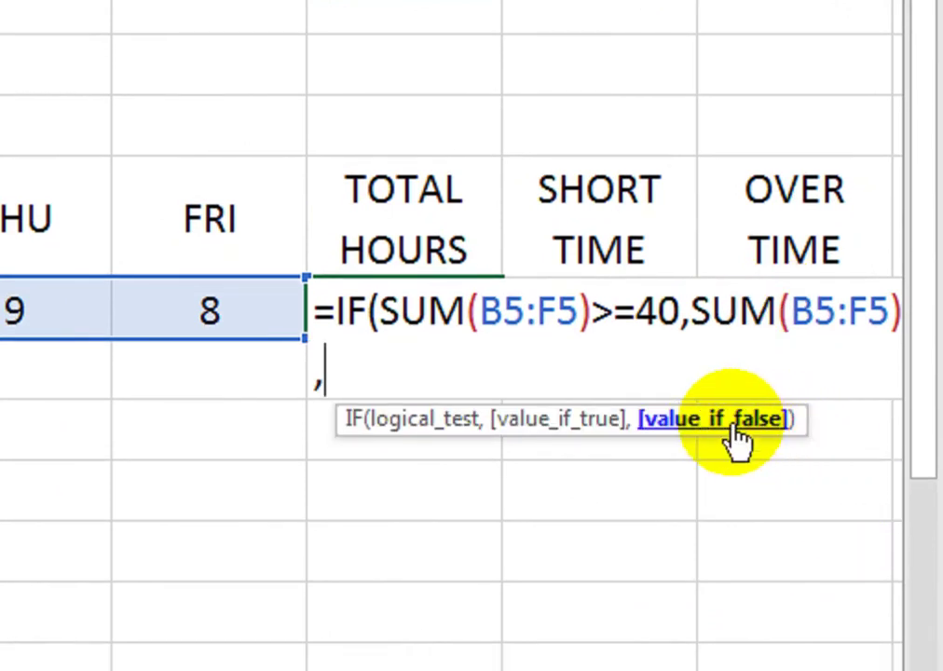
type("S")
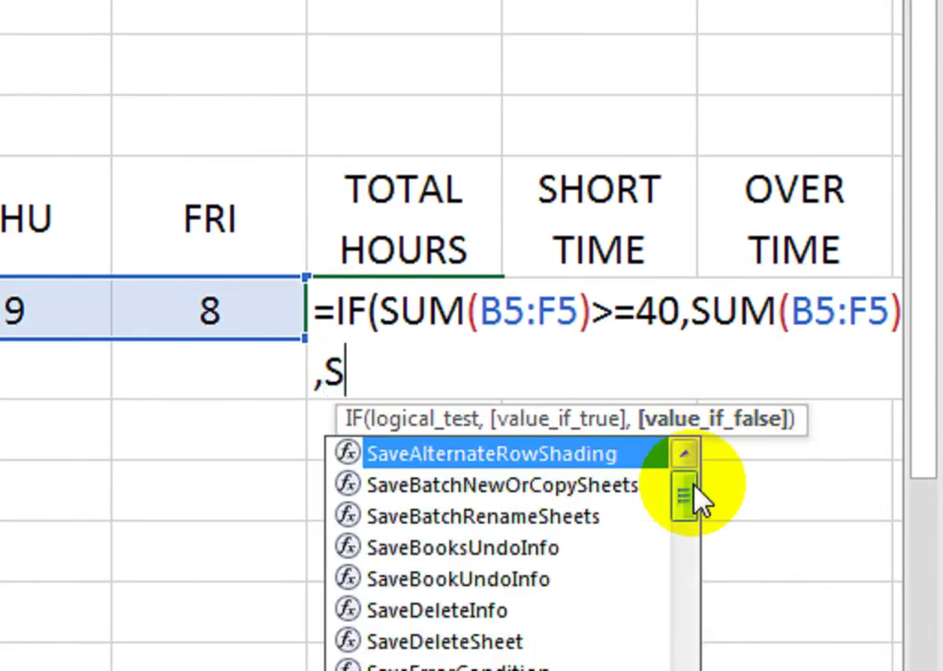
type("UM(")
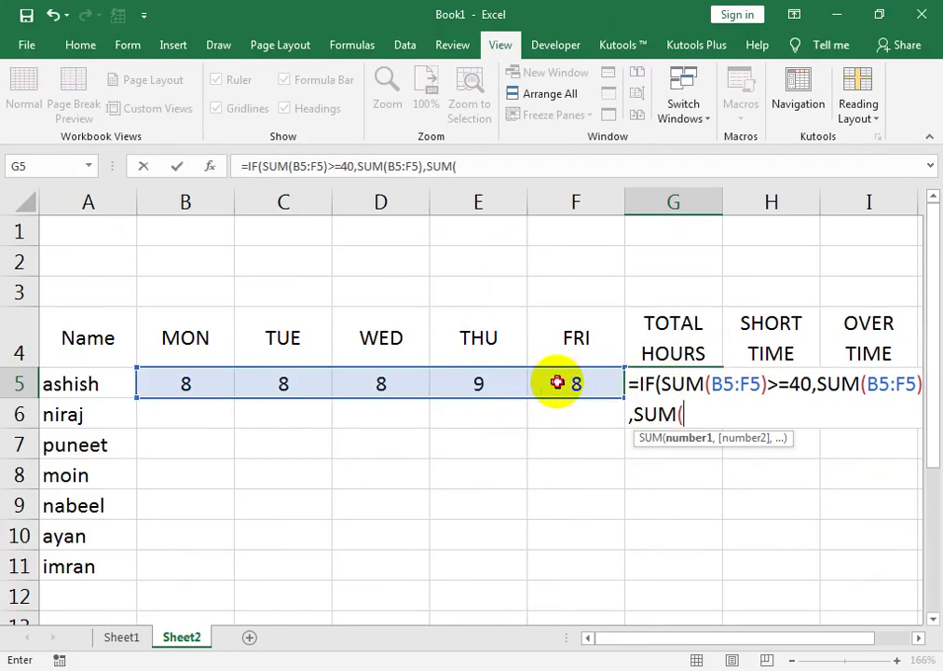
left_click_drag(559, 382, 195, 379)
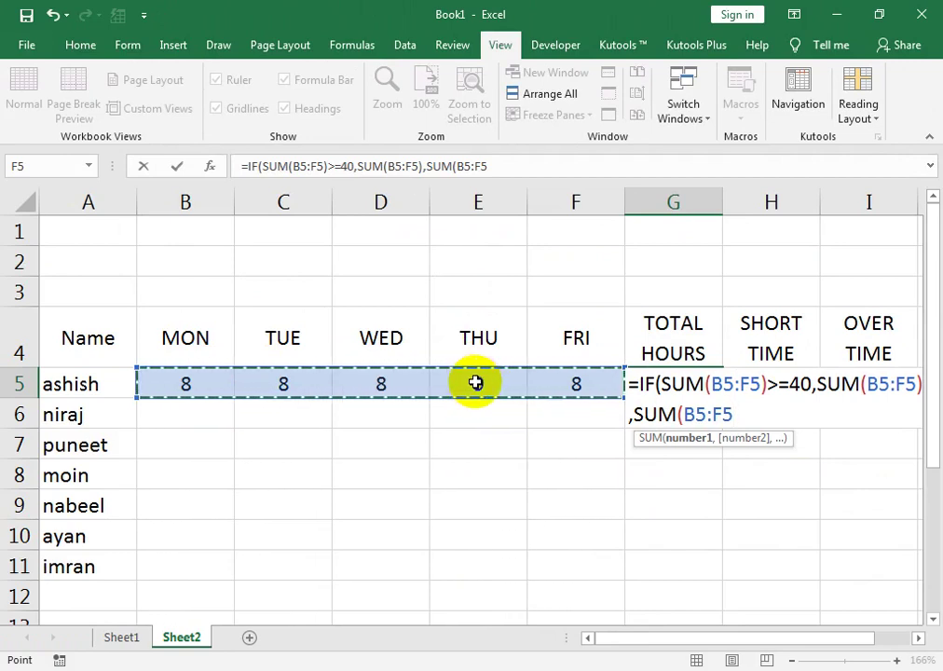
type(")")
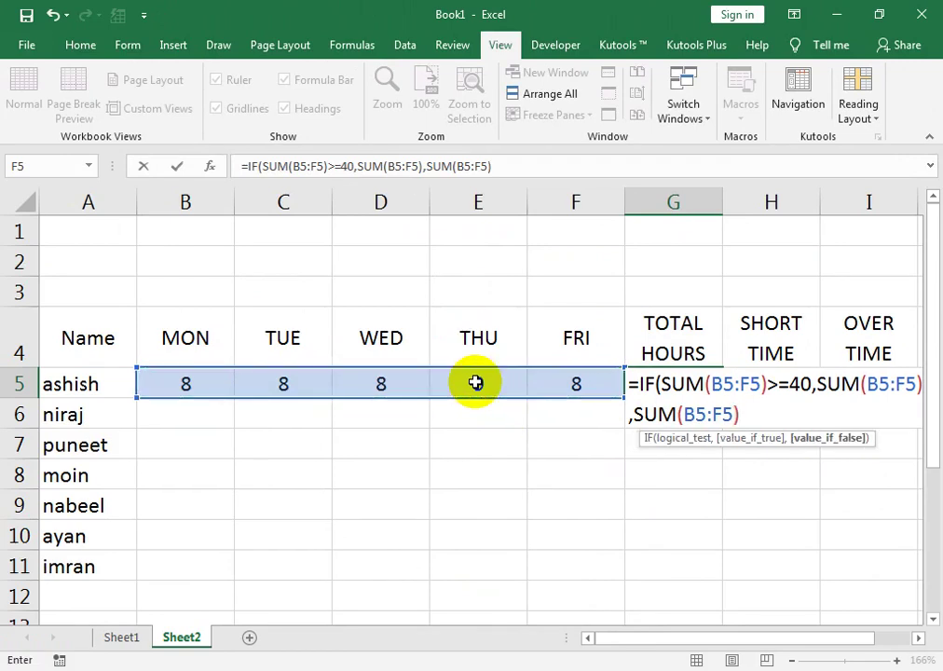
type(")")
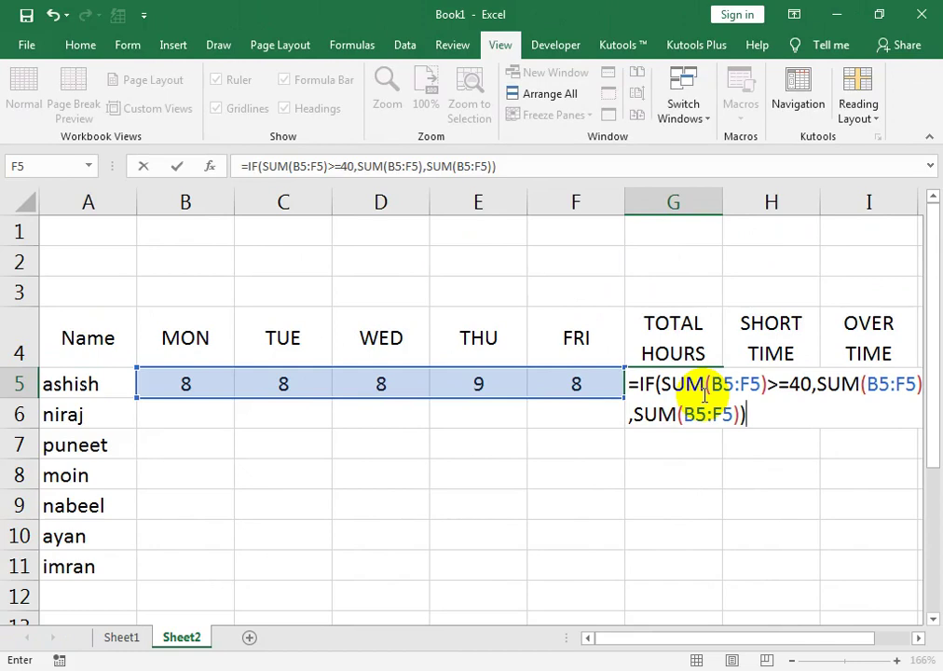
key("Return")
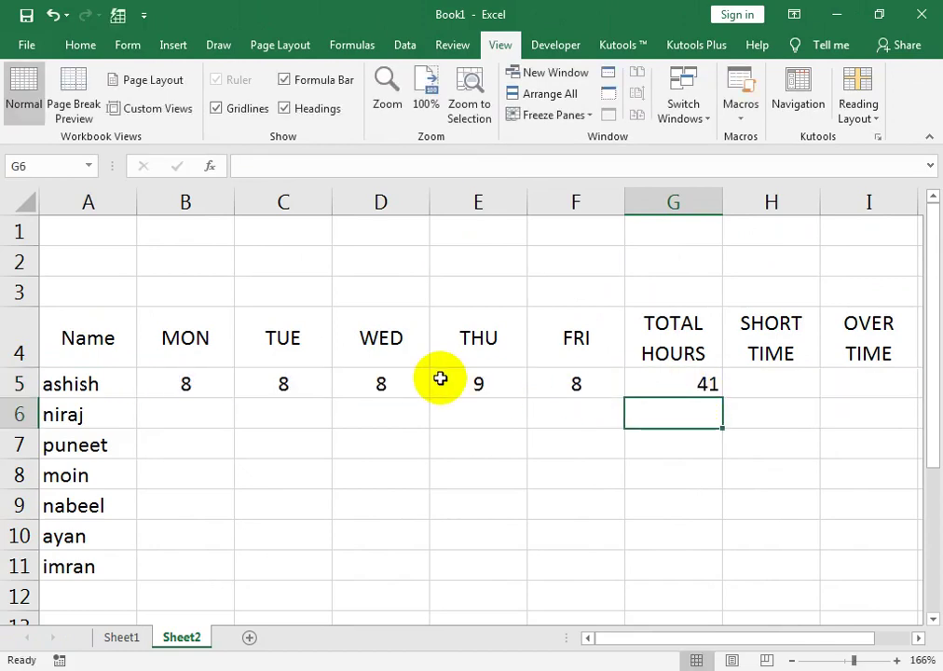
Try 8 and 7 as Thursday's hours in E5, settling on 10 so G5 shows 42
left_click(445, 377)
type("8")
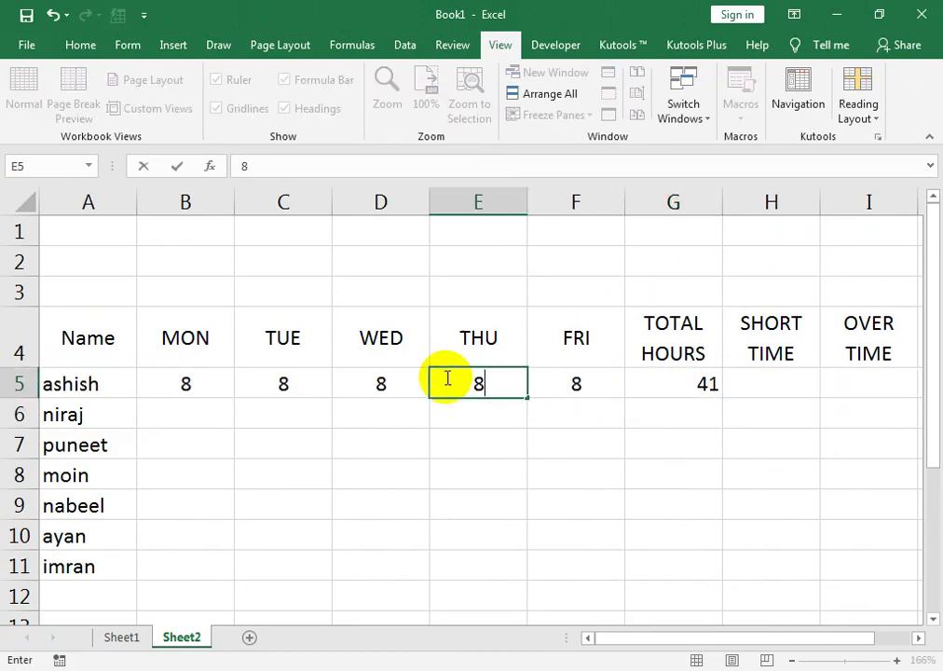
key("Return")
left_click(445, 377)
type("7")
key("Return")
key("Up")
key("Right")
left_click(445, 377)
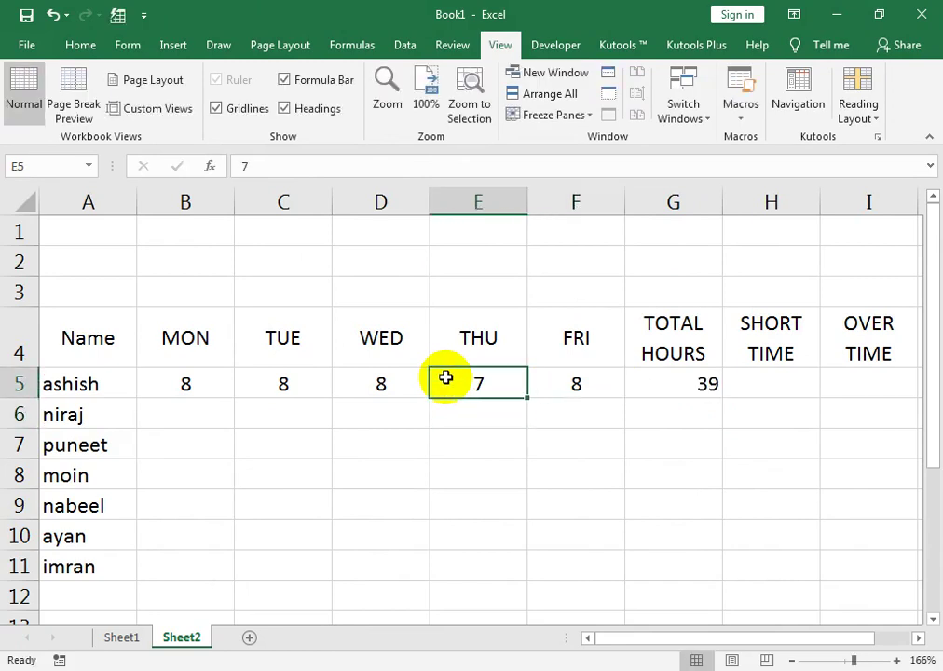
type("10")
key("Return")
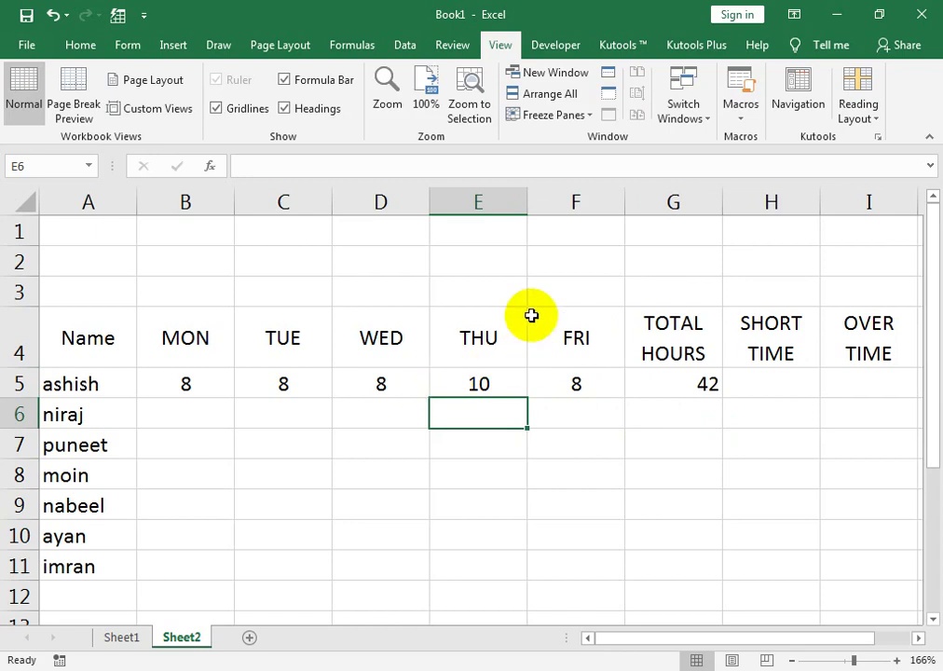
left_click(87, 264)
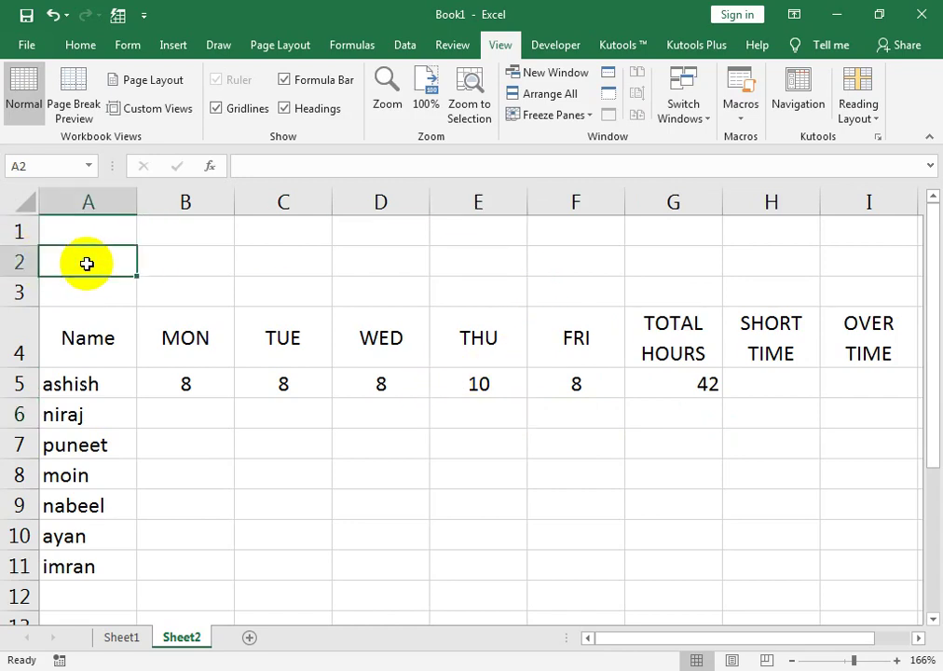
Enter FIXED in A2 and 40 in B2, then begin =IF( in H5
type("FIXED")
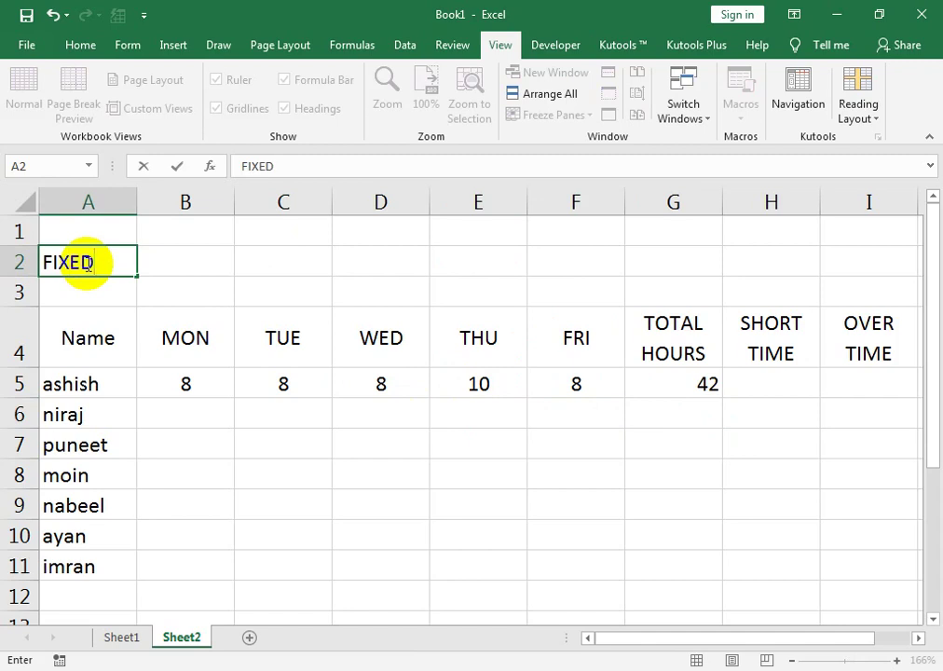
key("Tab")
type("40")
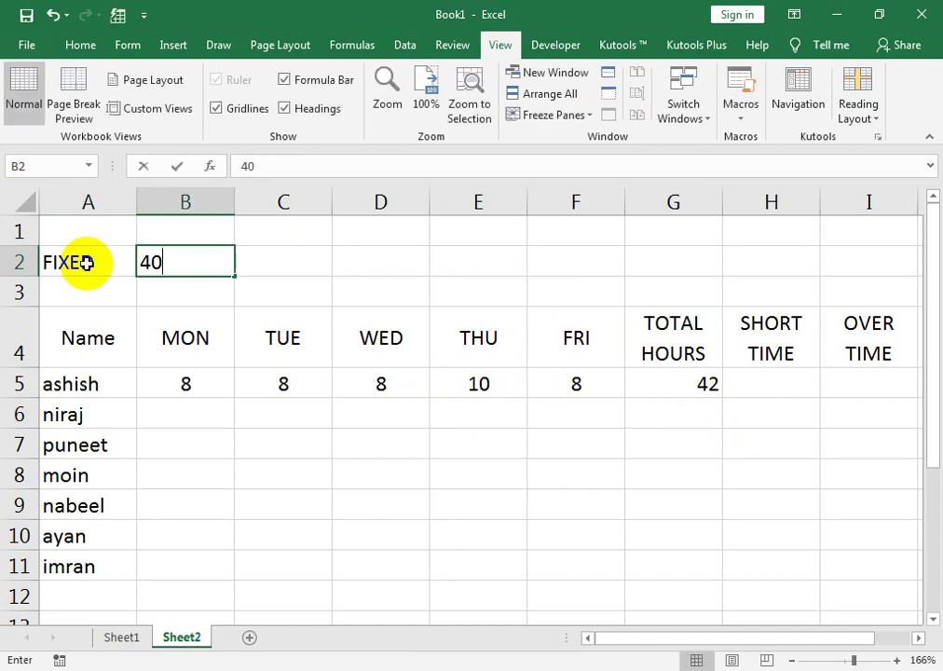
key("Return")
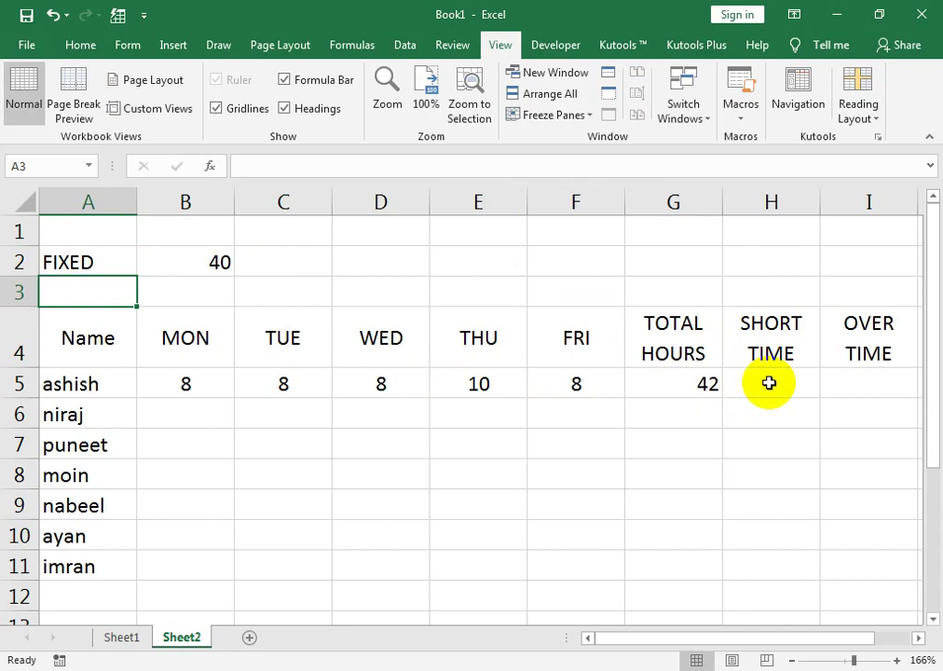
left_click(769, 382)
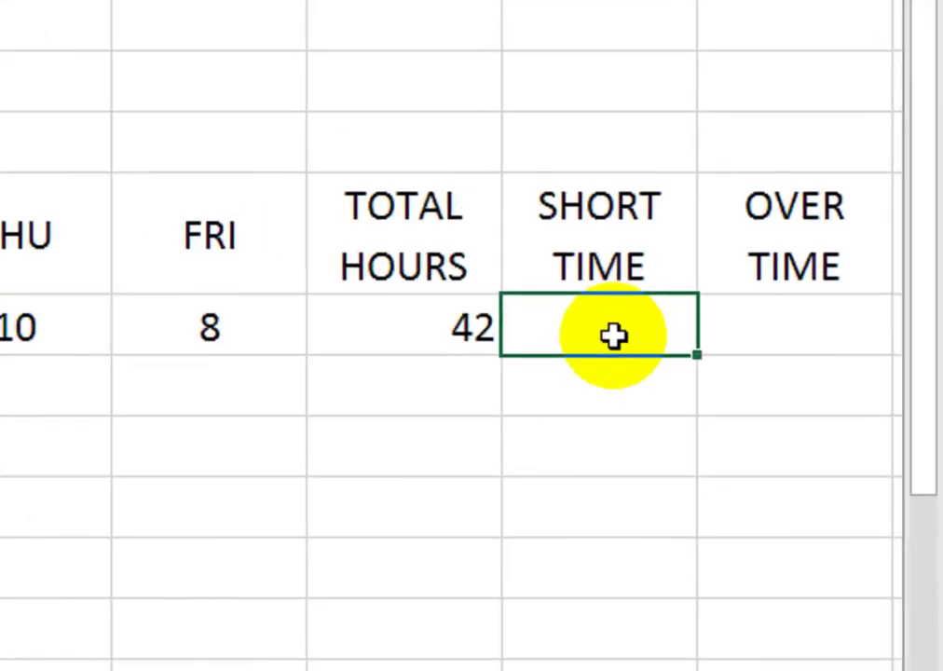
type("=IF")
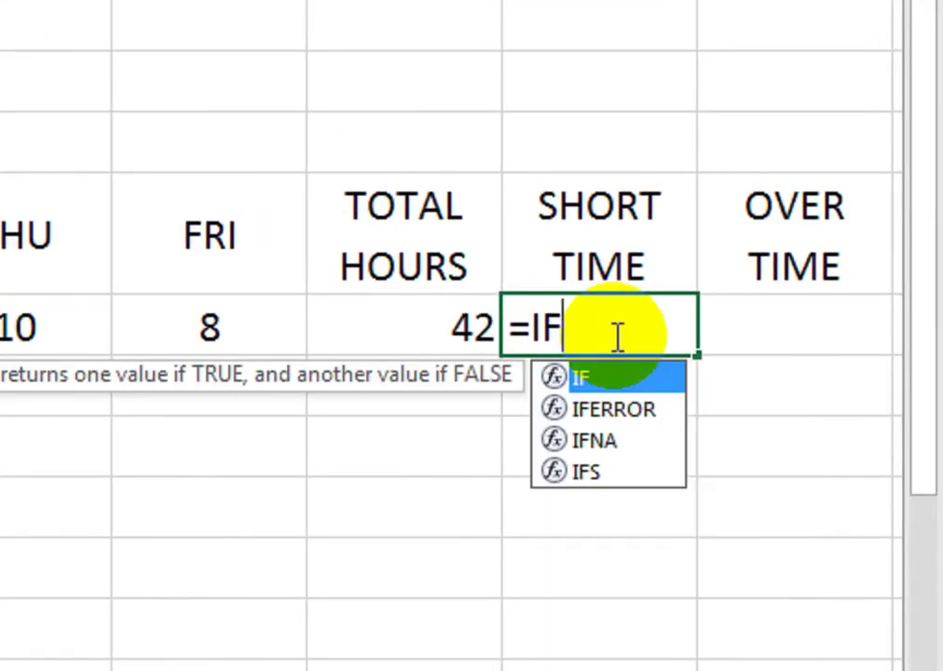
type("(")
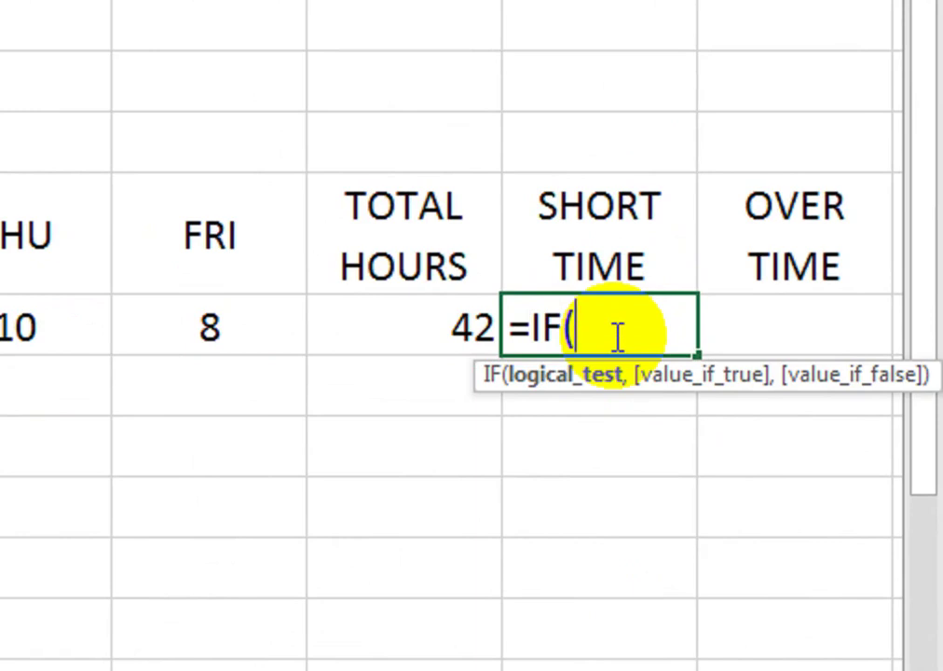
Complete H5 as =IF(G5<40,40-G5,""), which stays blank for the 42-hour total
left_click(458, 316)
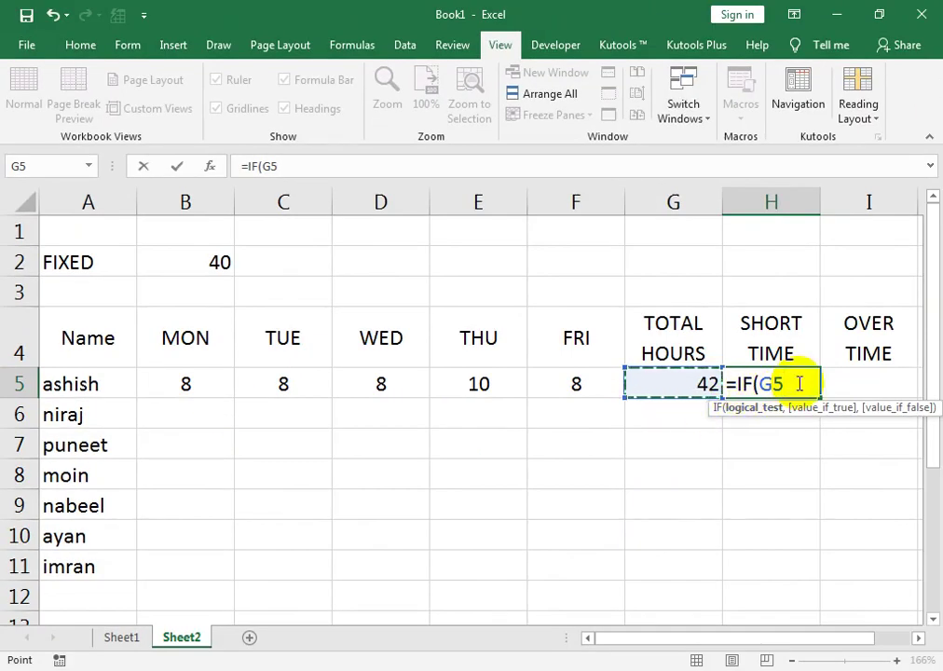
type("<40")
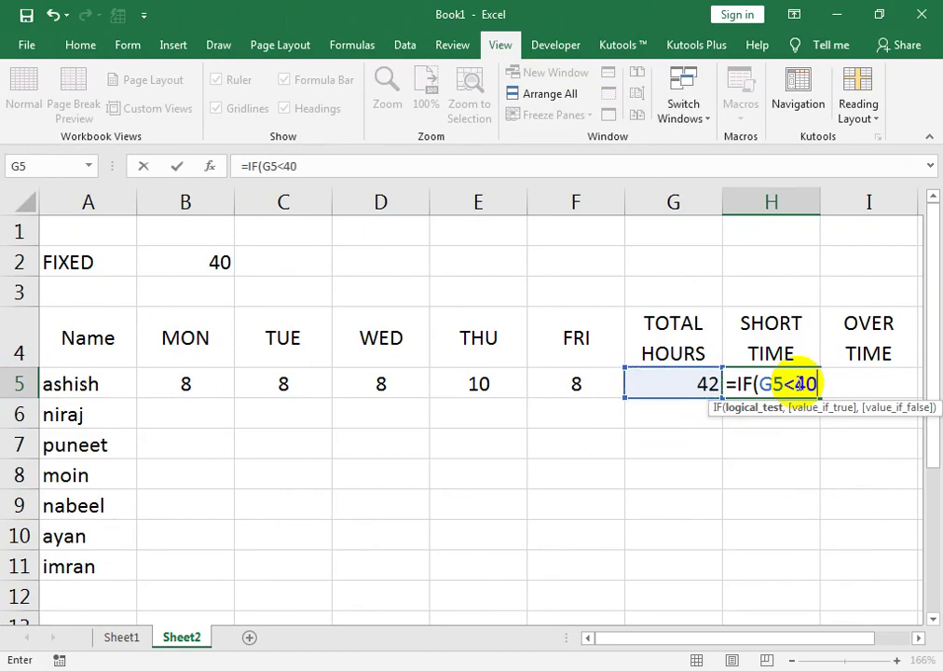
type(",40-")
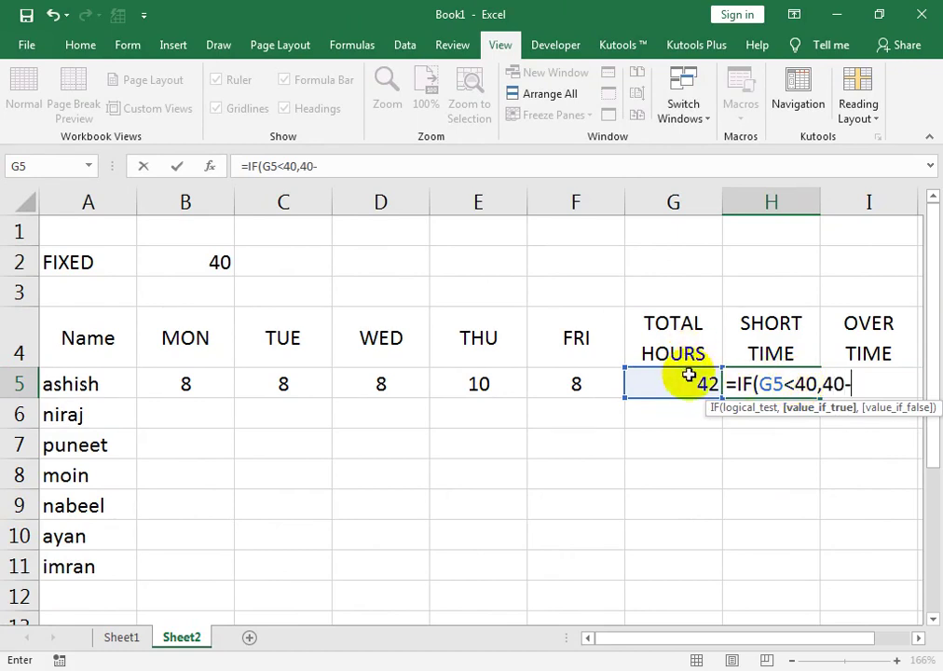
left_click(686, 385)
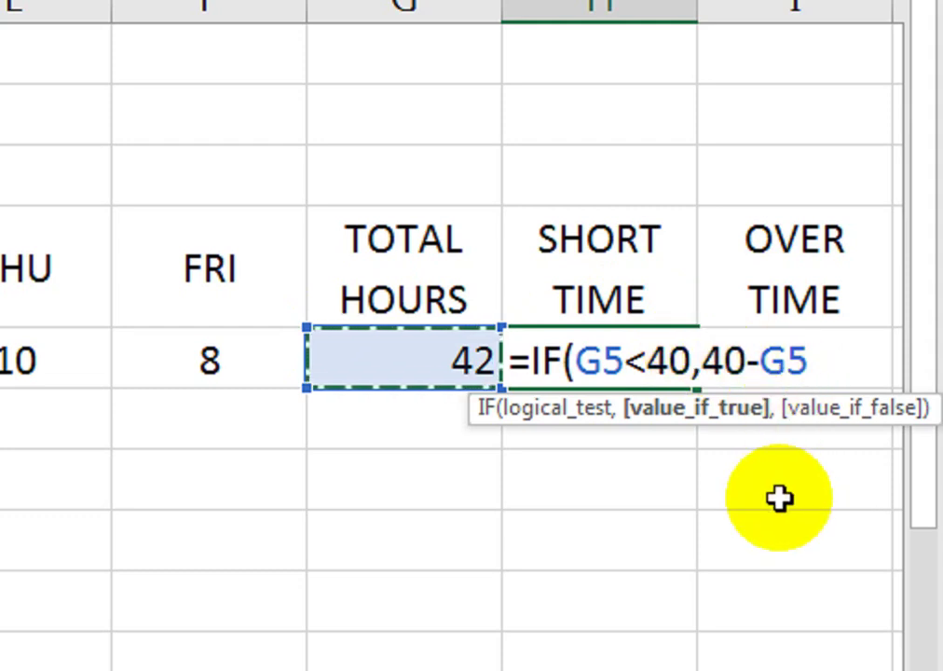
type(",")
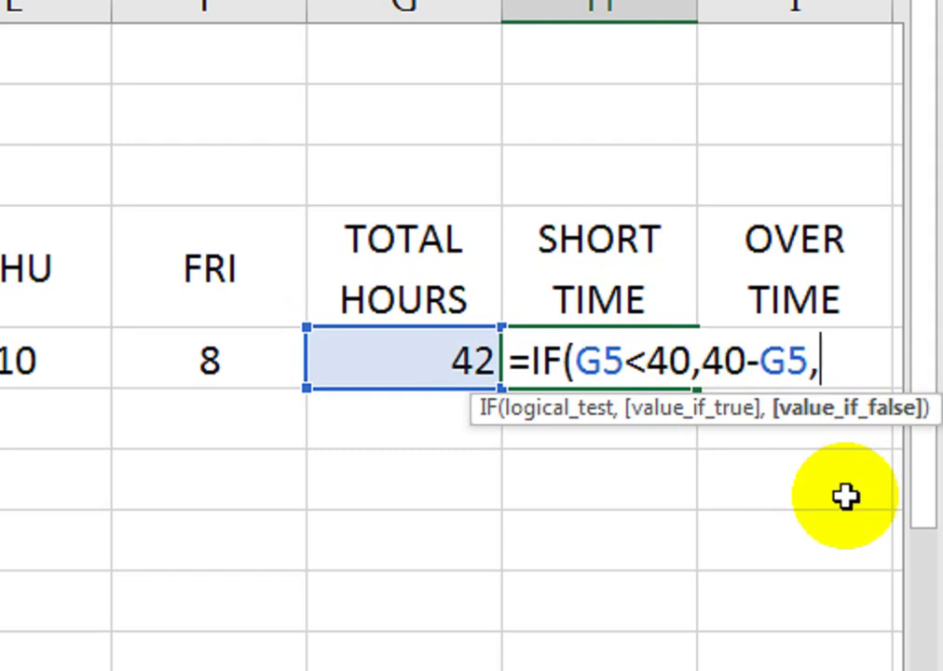
type("\"\"")
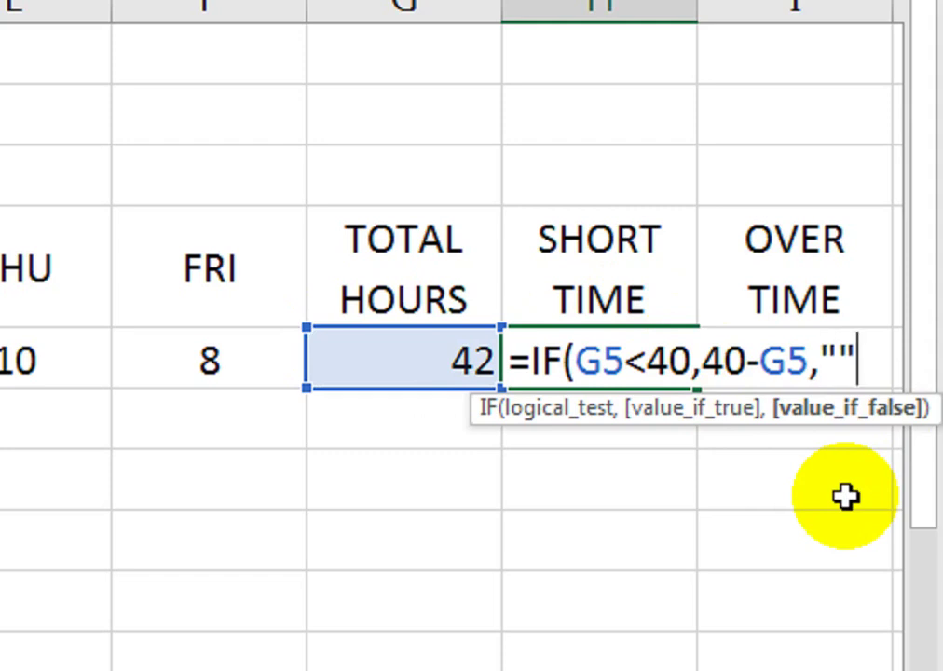
type(")")
key("Return")
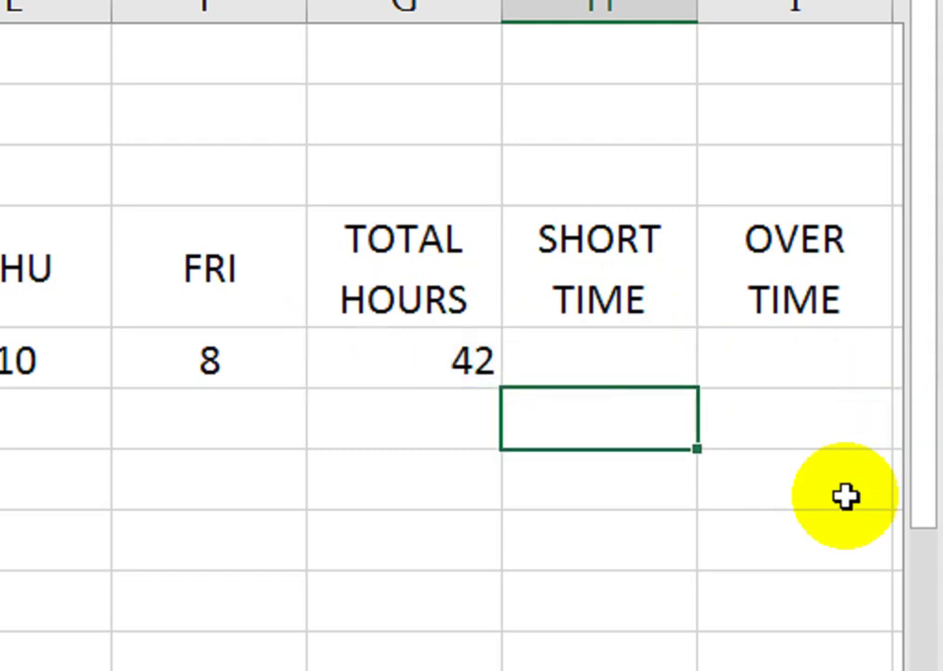
Set Thursday's hours in E5 to 9, then 7, so G5 totals 39 and H5 shows 1
left_click(250, 361)
key("Left")
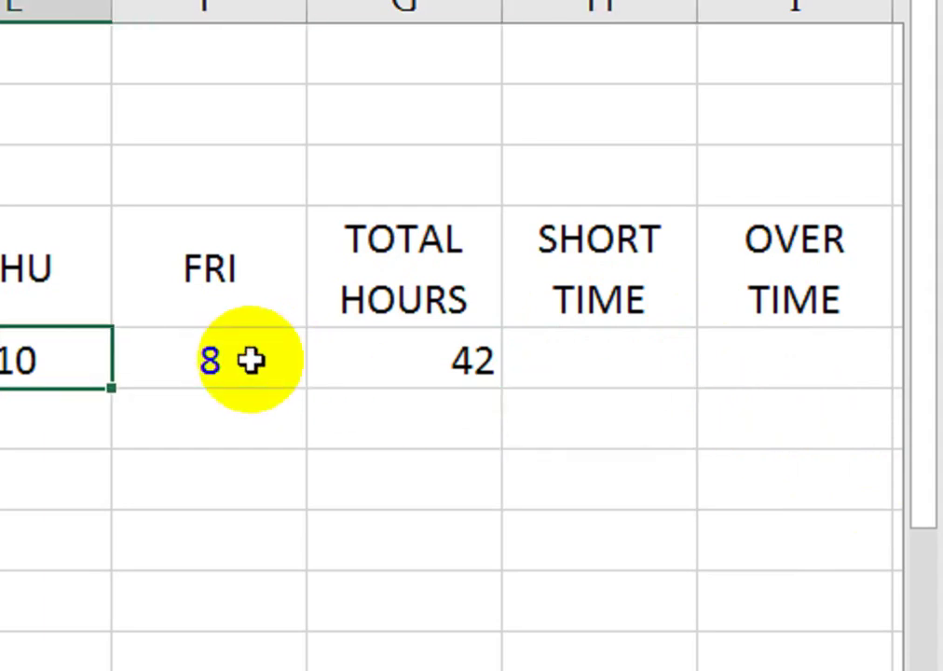
type("9")
key("Return")
key("Right")
key("Up")
key("Left")
type("7")
key("Return")
key("Right")
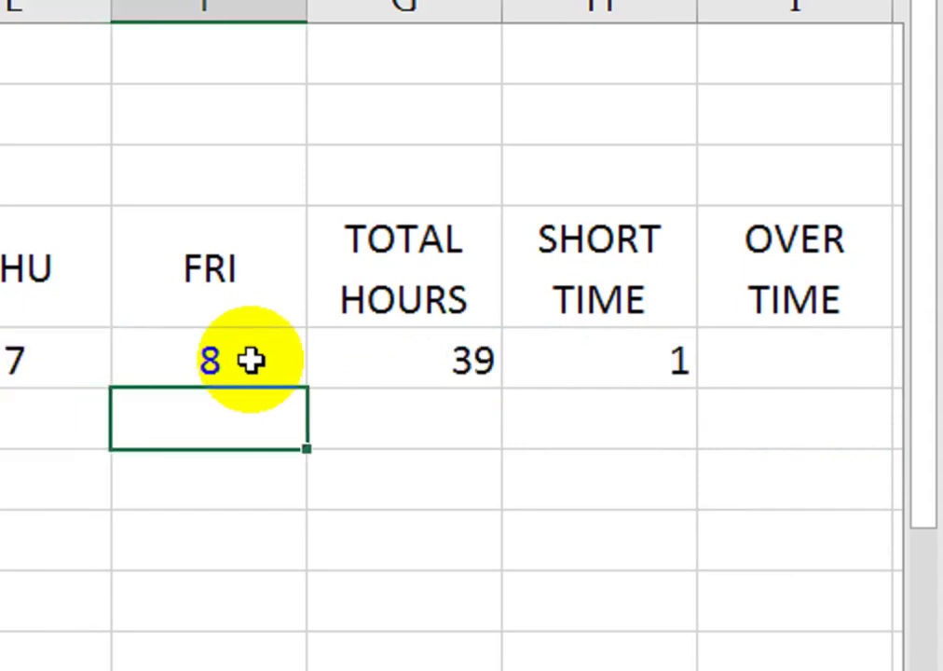
key("Right")
key("Up")
key("Right")
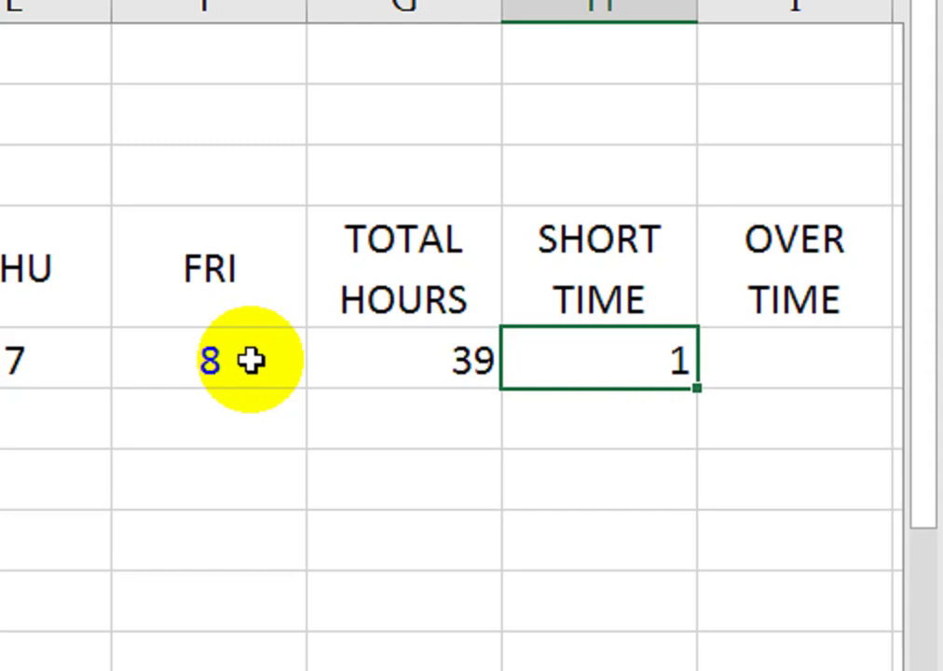
key("Right")
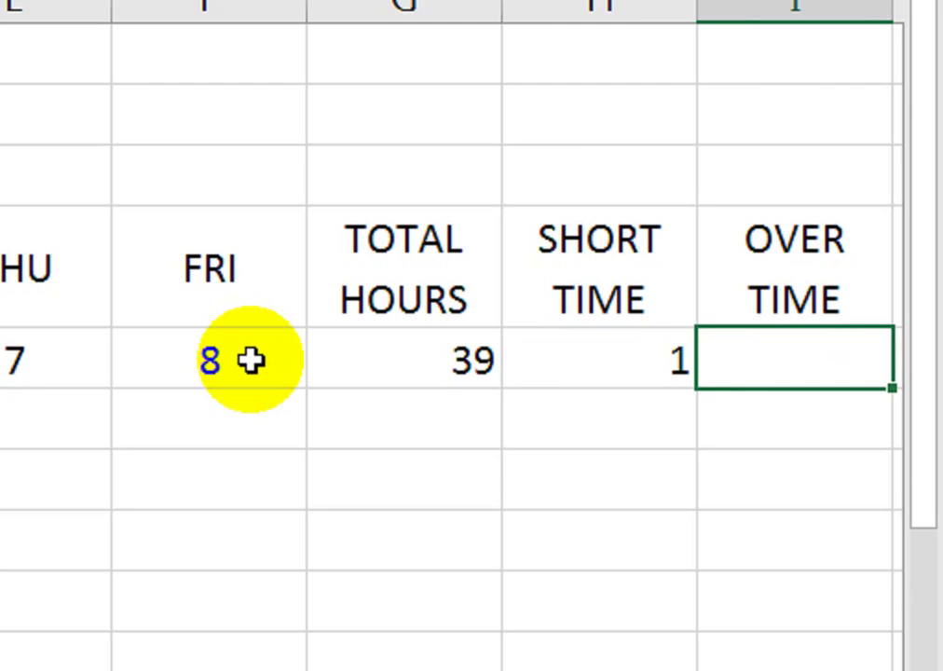
Type =ABS(IF(B5>=8,8-B5+ in I5 and copy its IF(B5>=8,8-B5+ part
type("=A")
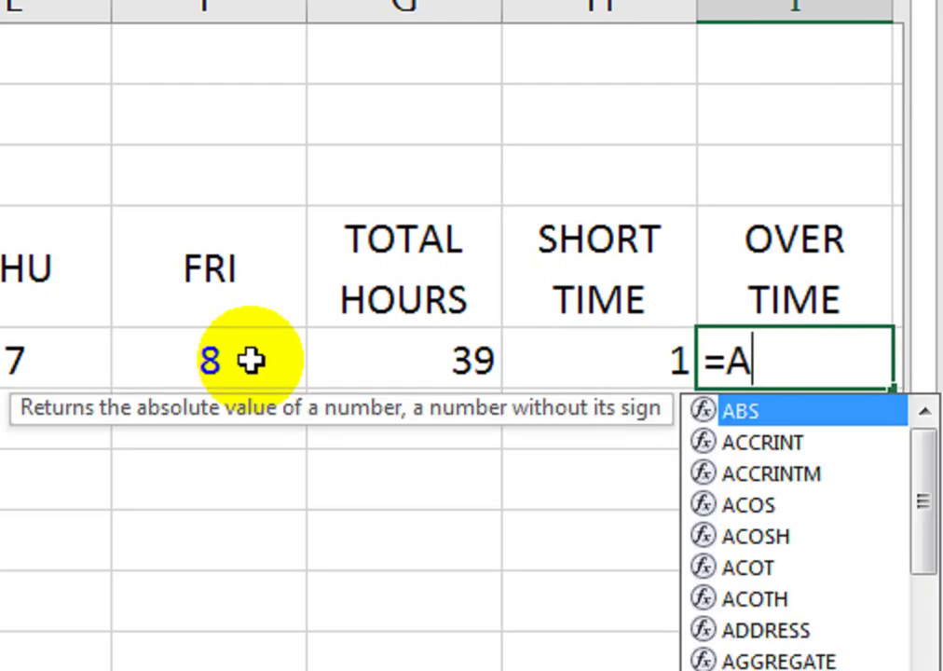
type("BS(")
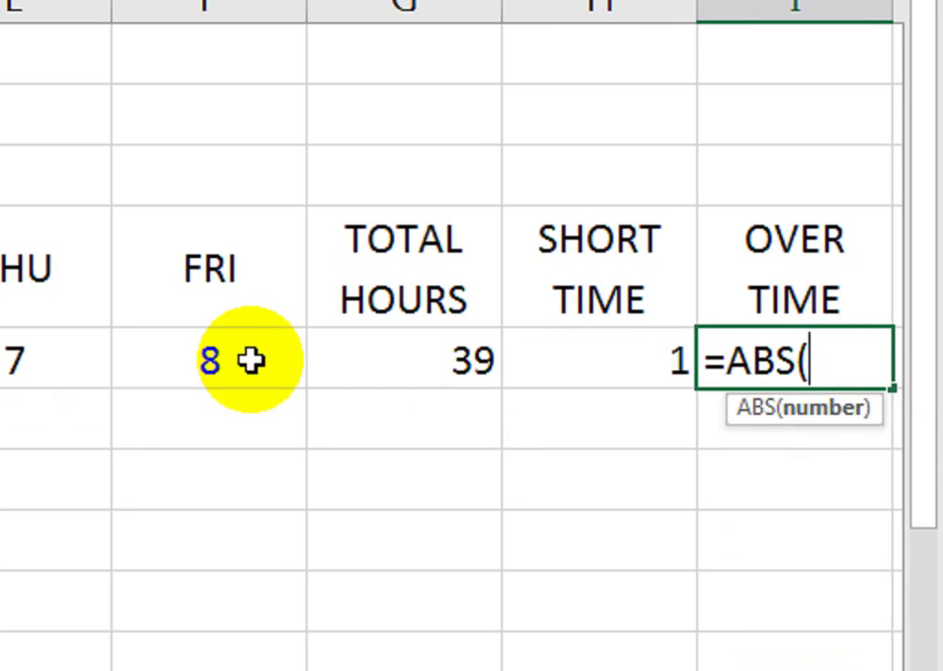
type("IF(")
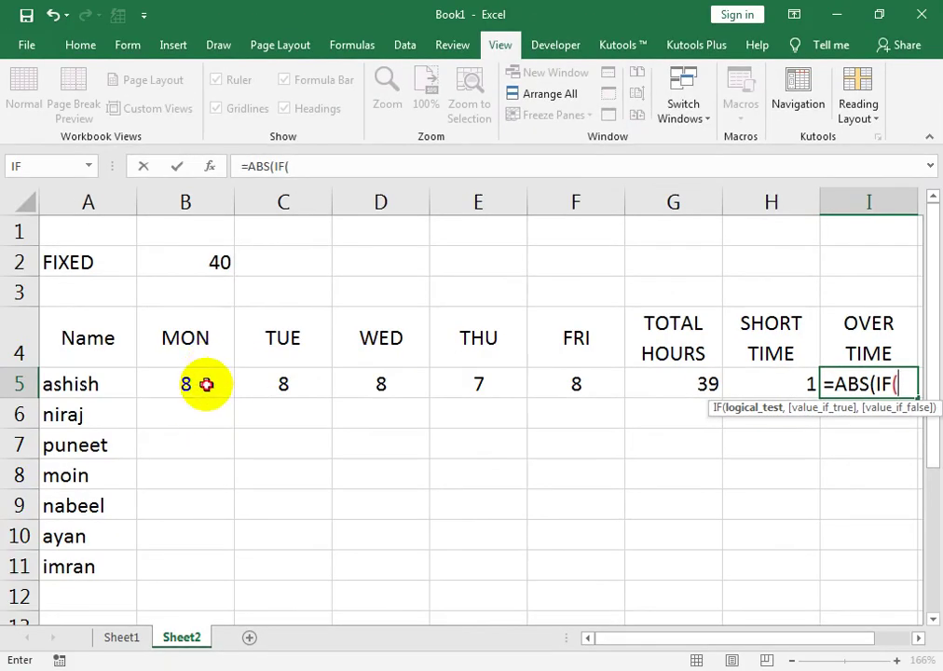
left_click(206, 384)
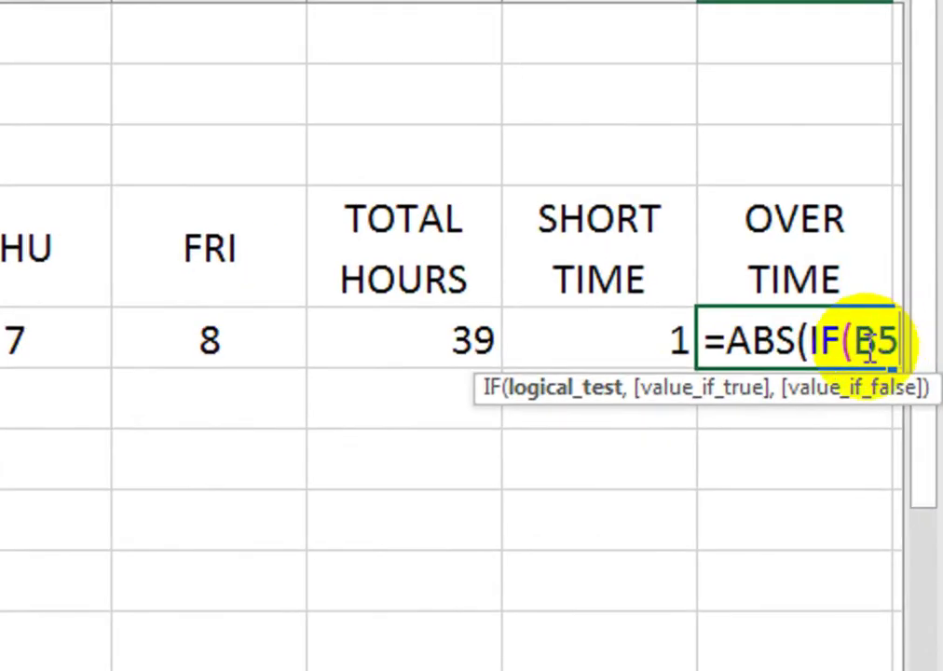
type(">=8")
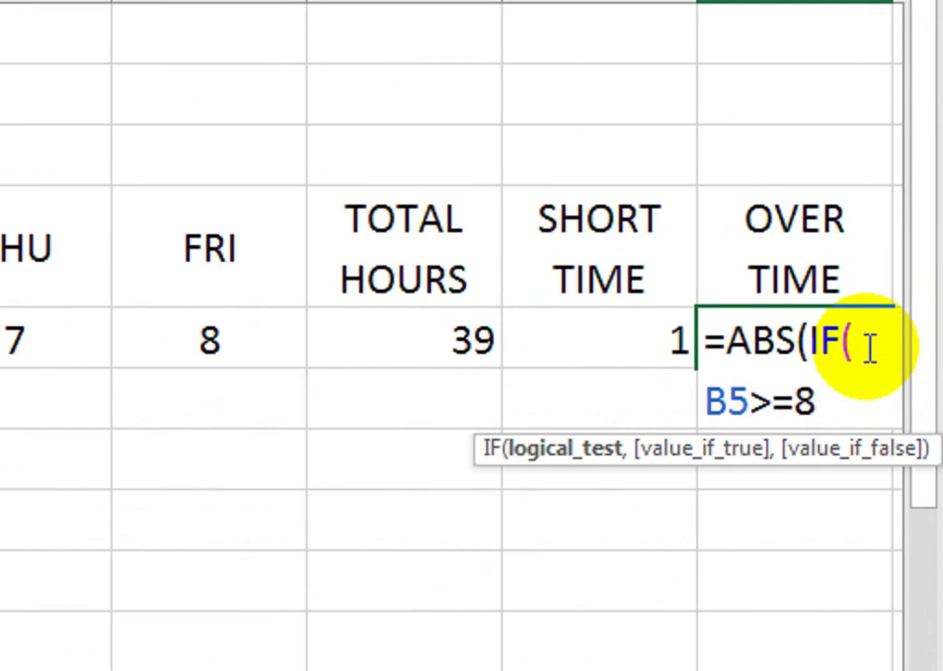
type(",")
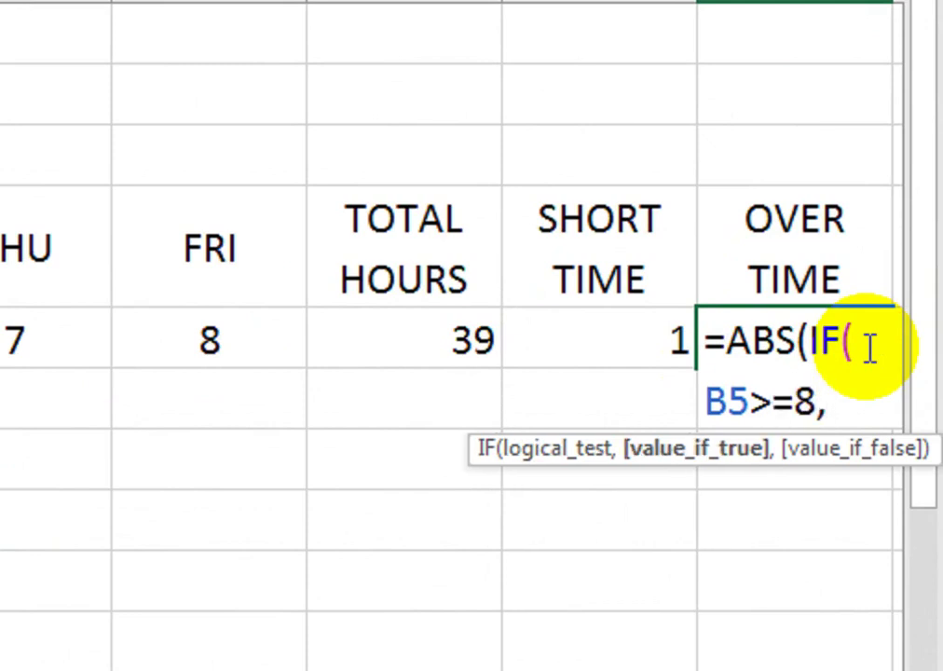
type("8-")
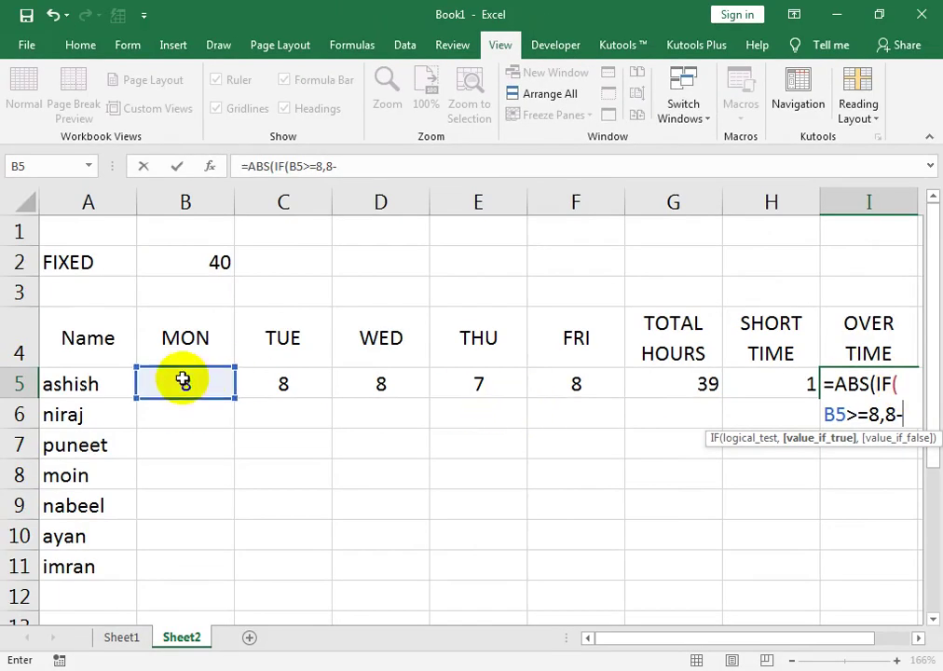
left_click(183, 377)
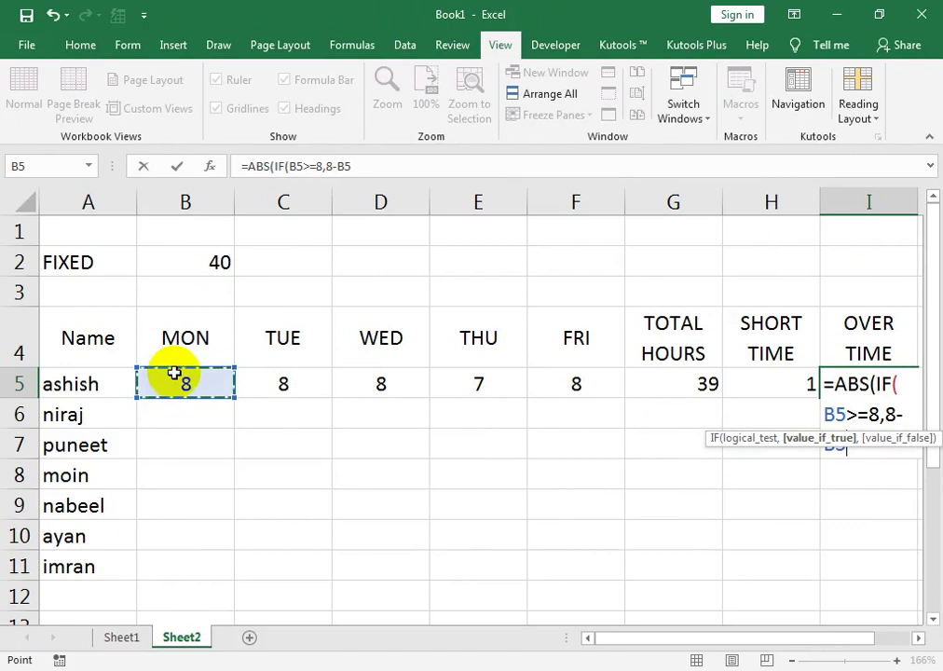
type("+")
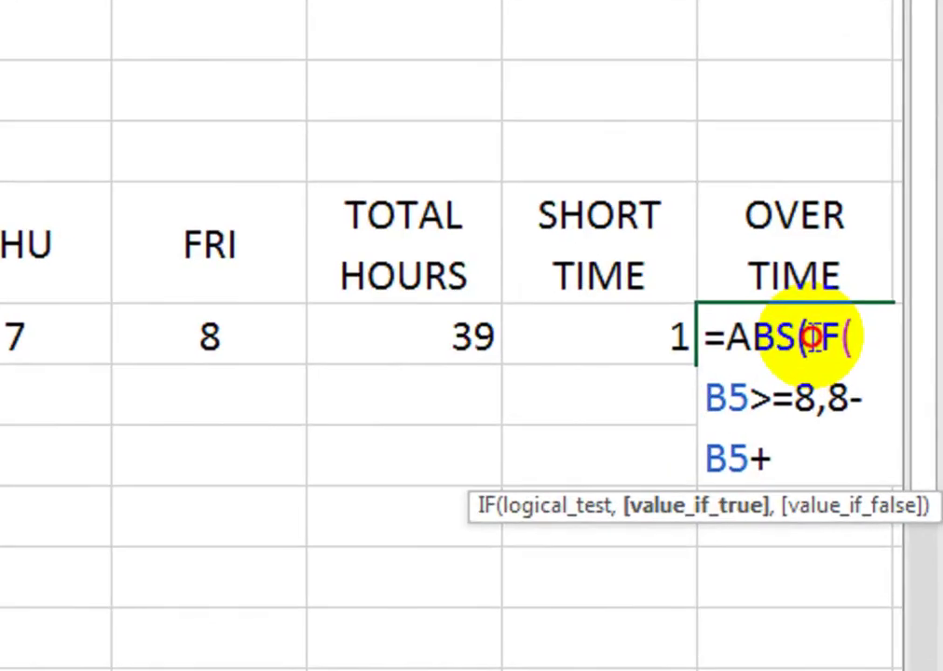
left_click_drag(876, 384, 908, 444)
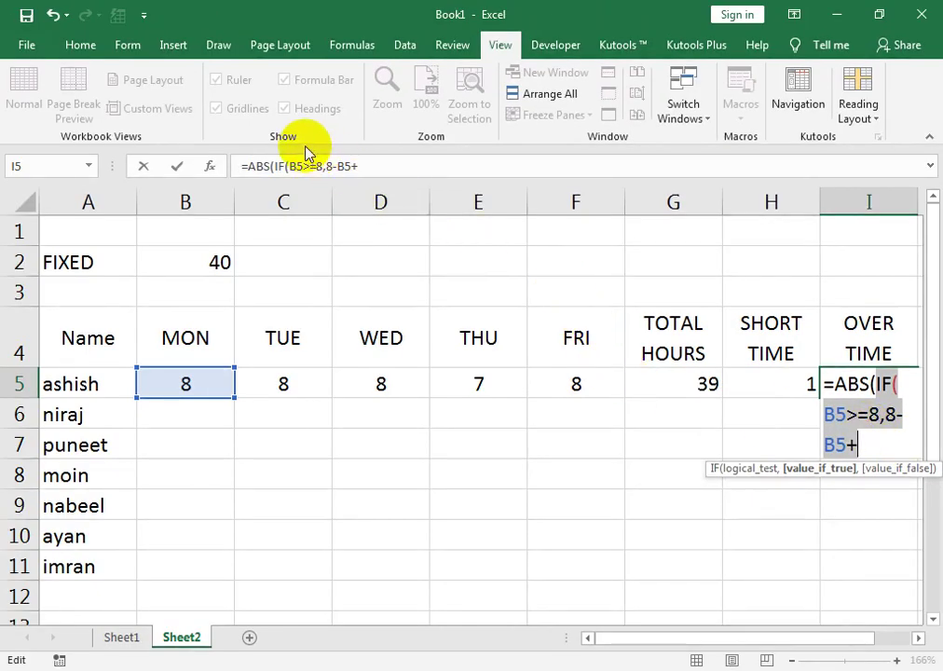
left_click(371, 165)
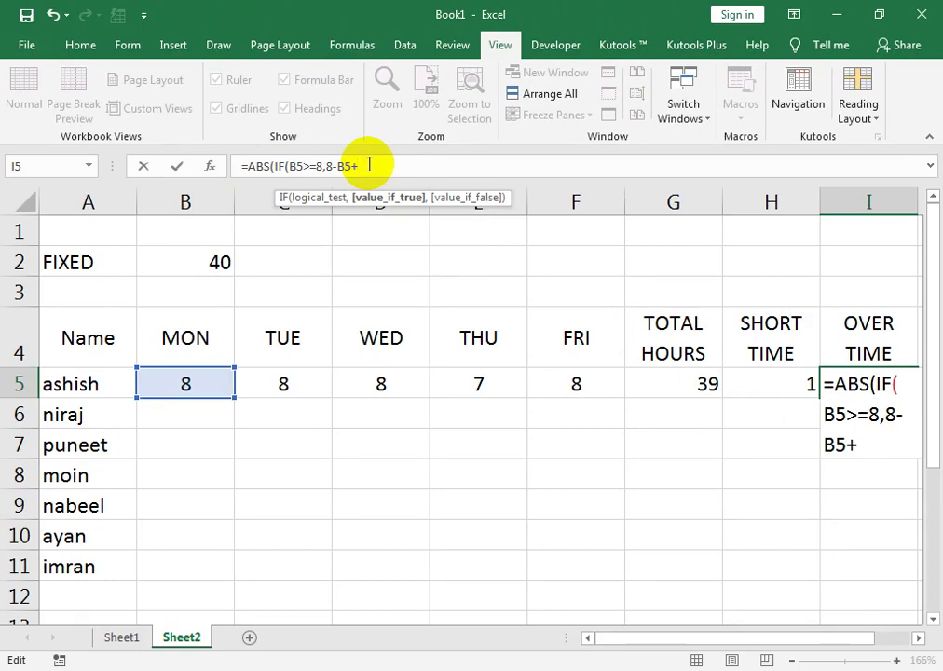
Append copies of the Monday IF test and switch the second one to Tuesday's C5
key("ctrl+v")
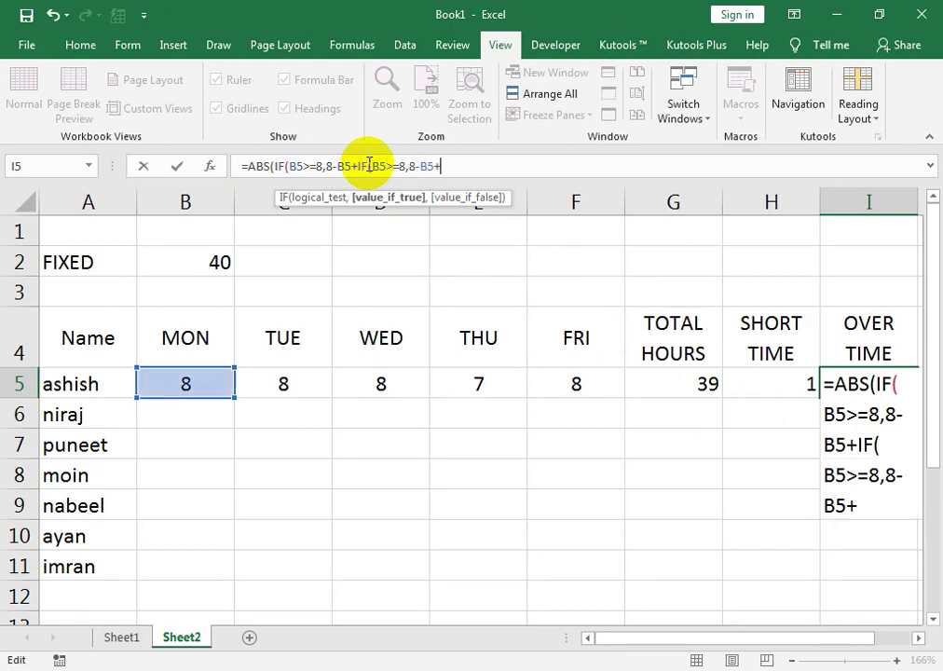
key("ctrl+v")
key("ctrl+v")
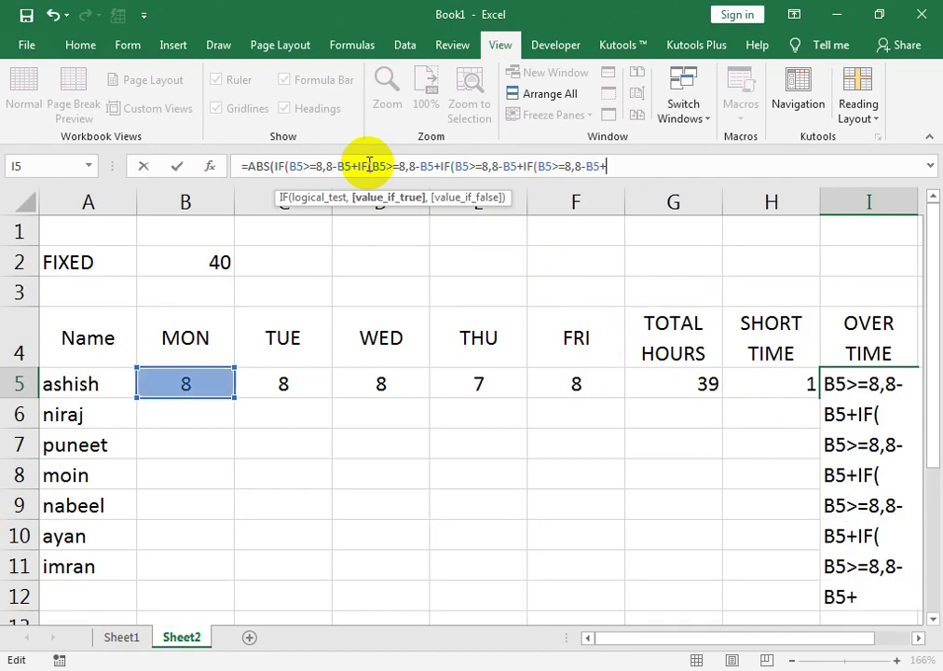
key("ctrl+v")
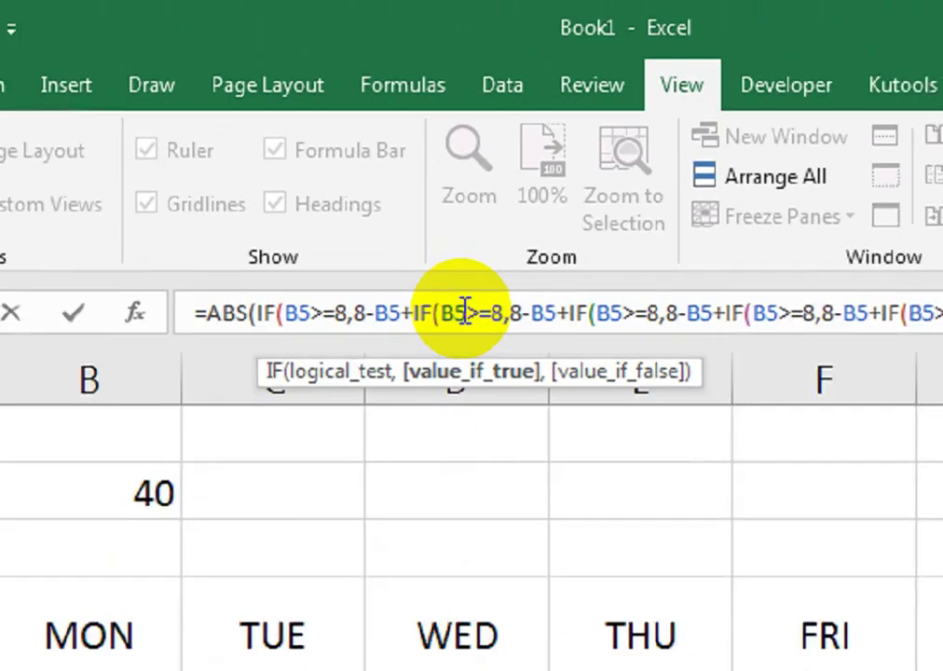
left_click(385, 166)
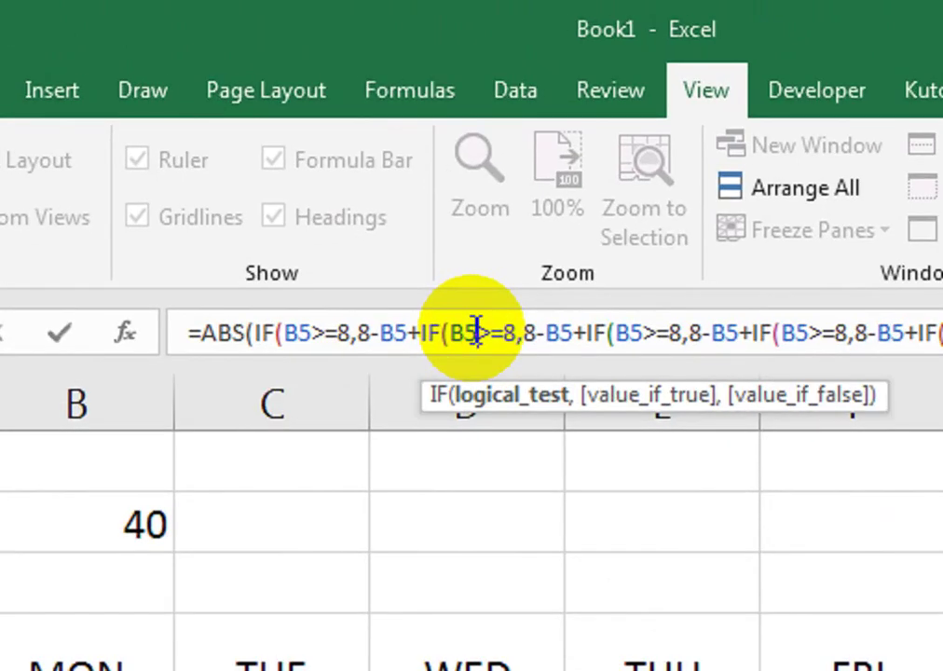
key("BackSpace")
key("BackSpace")
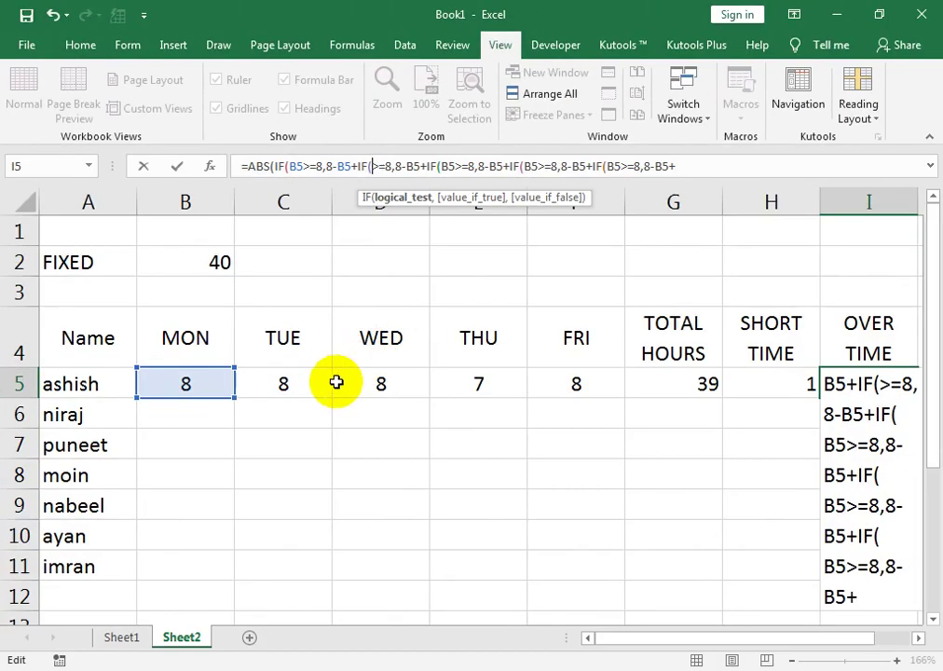
left_click(322, 382)
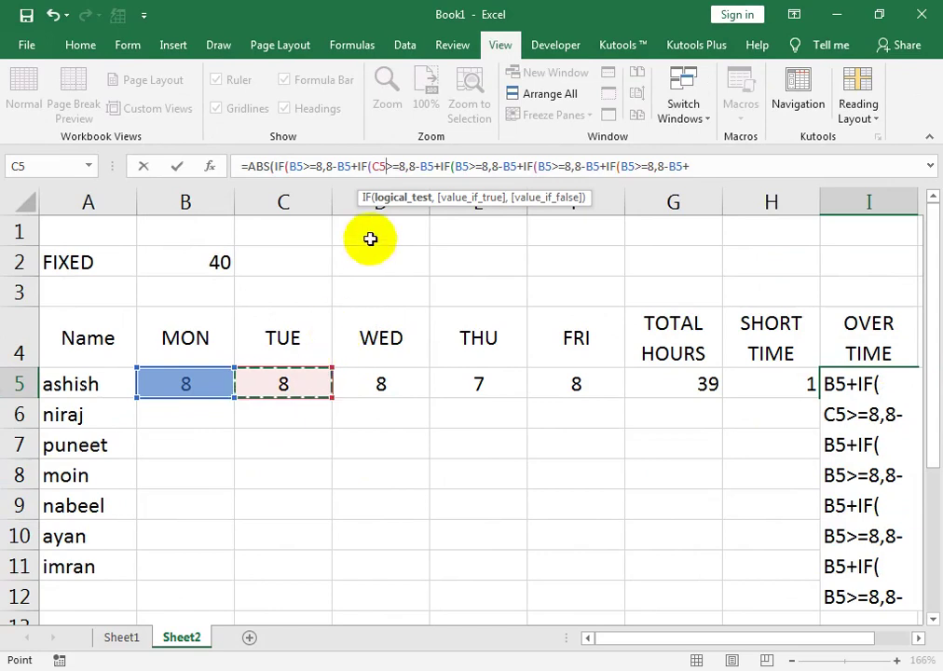
left_click(430, 166)
key("BackSpace")
key("BackSpace")
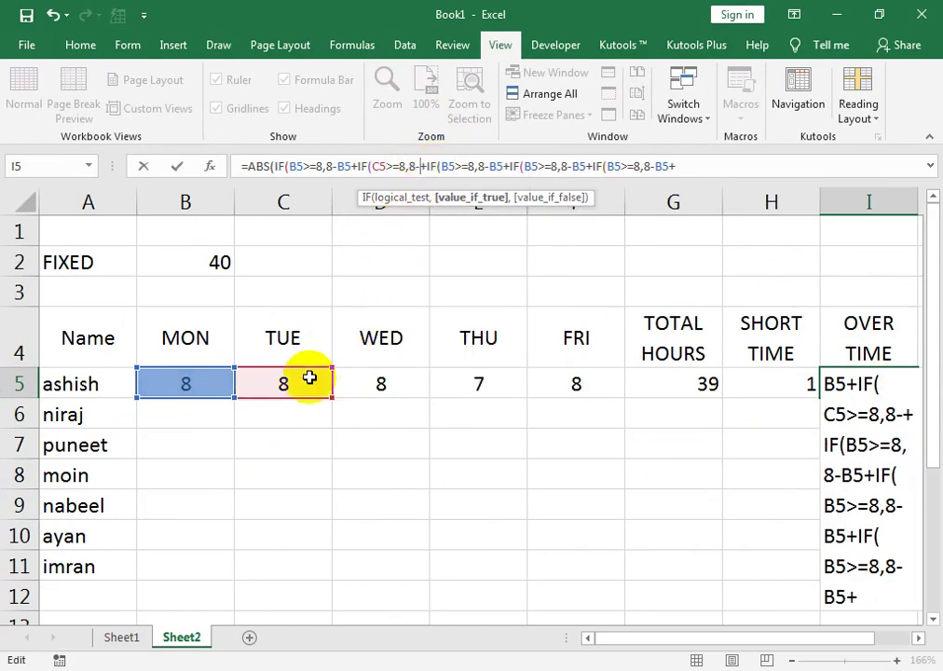
left_click(309, 378)
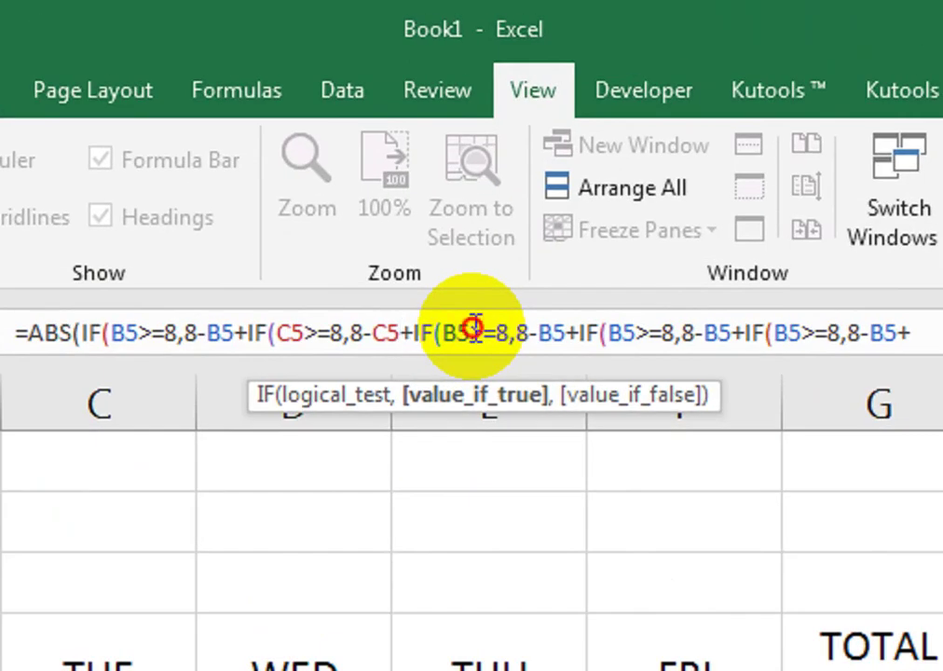
Switch the third and fourth IF tests to Wednesday's D5 and Thursday's E5
left_click(474, 326)
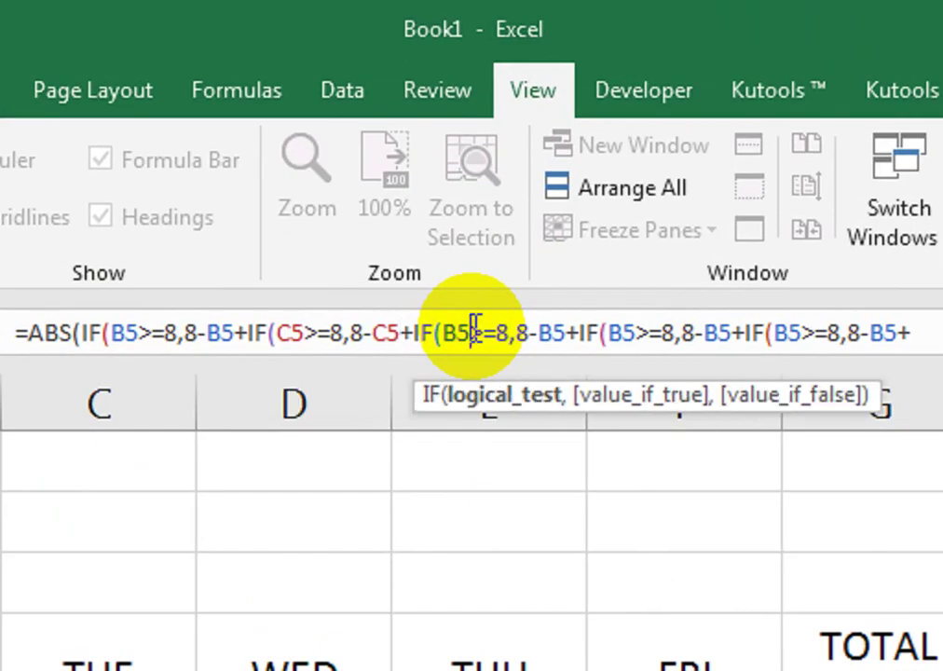
key("BackSpace")
key("BackSpace")
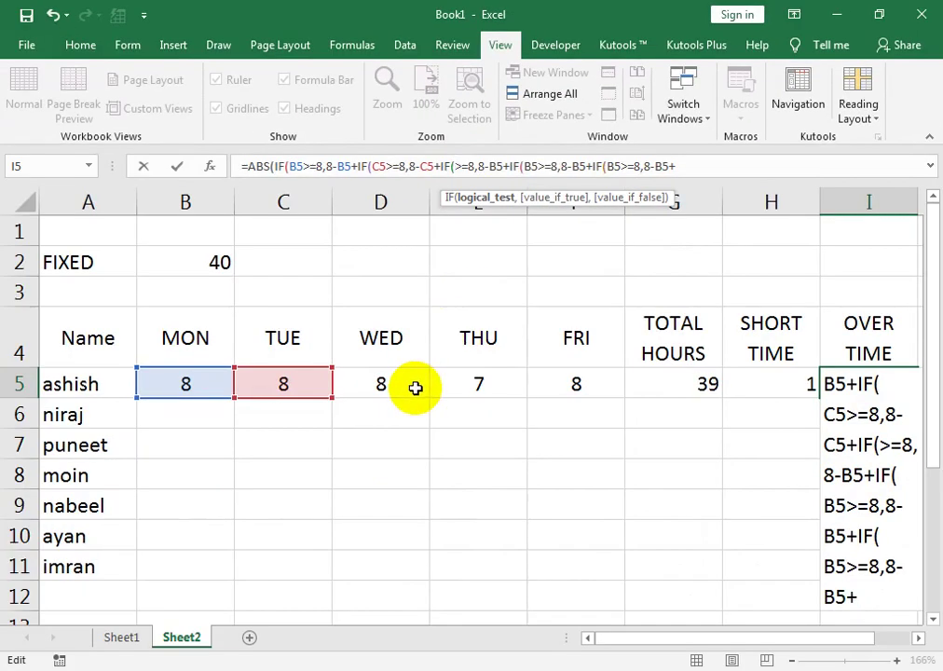
left_click(410, 384)
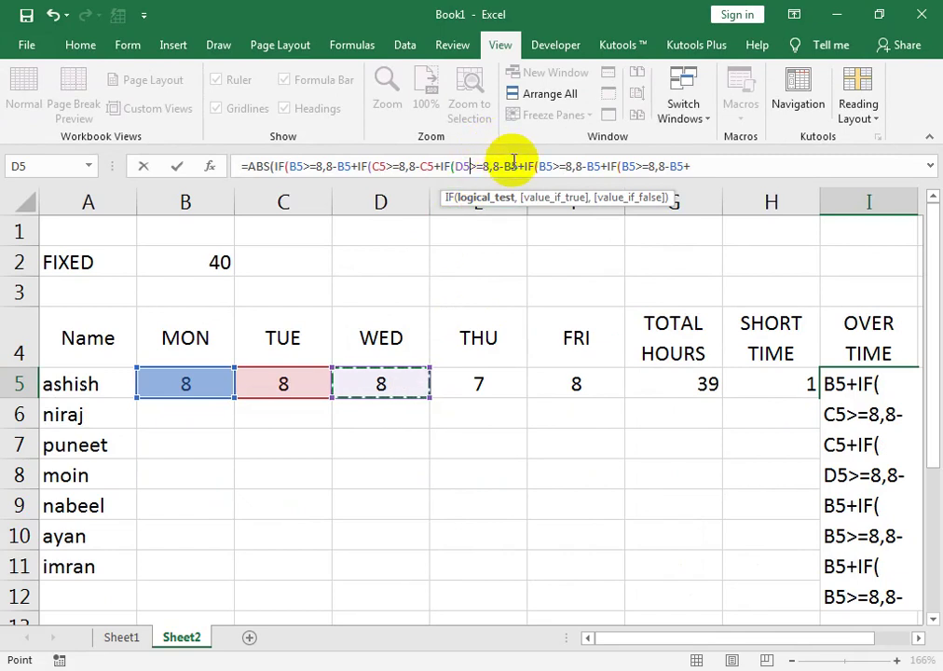
left_click(518, 168)
key("BackSpace")
key("BackSpace")
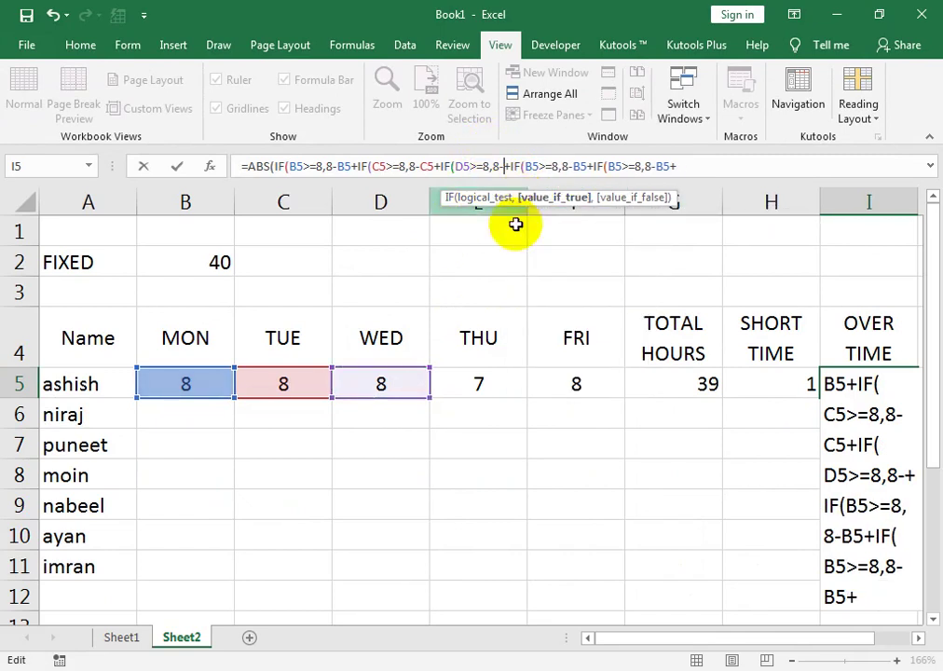
left_click(422, 375)
left_click(556, 166)
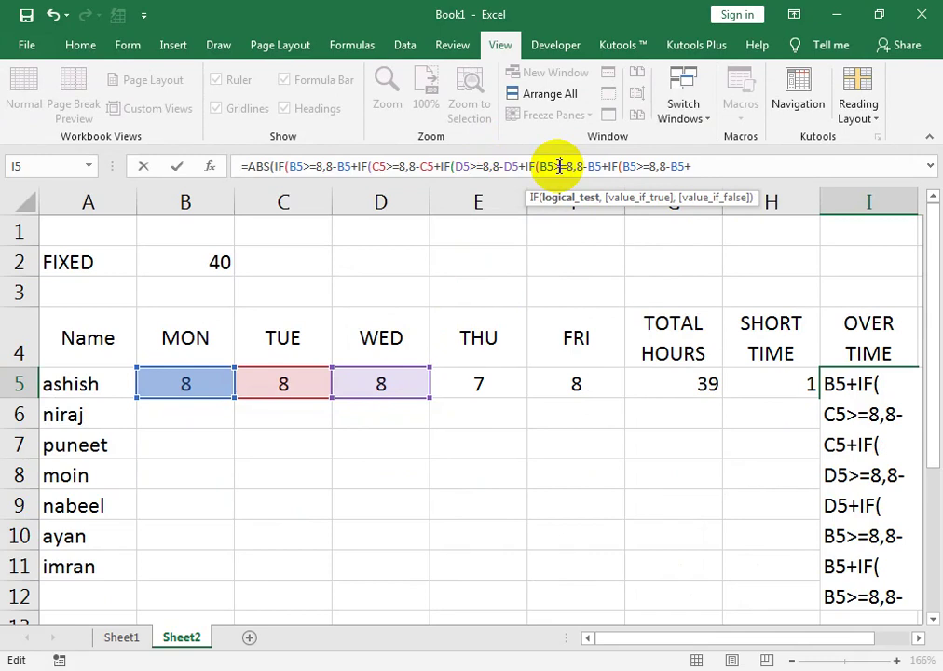
key("BackSpace")
key("BackSpace")
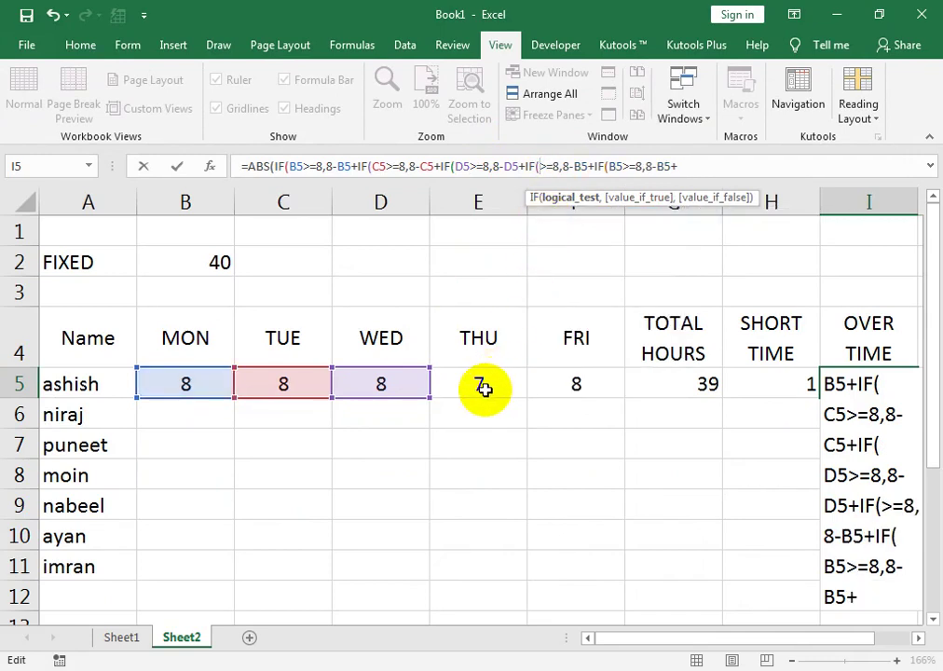
left_click(480, 385)
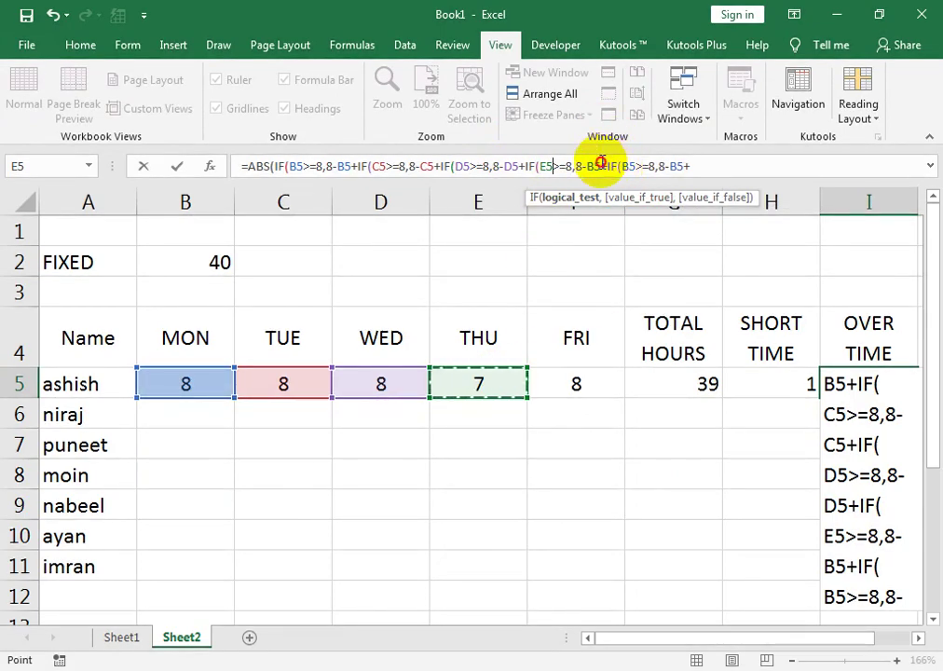
left_click(601, 165)
key("BackSpace")
Point the last IF test at Friday's F5, close all brackets and enter the formula
key("BackSpace")
left_click(518, 375)
left_click(635, 166)
key("BackSpace")
key("BackSpace")
left_click(567, 402)
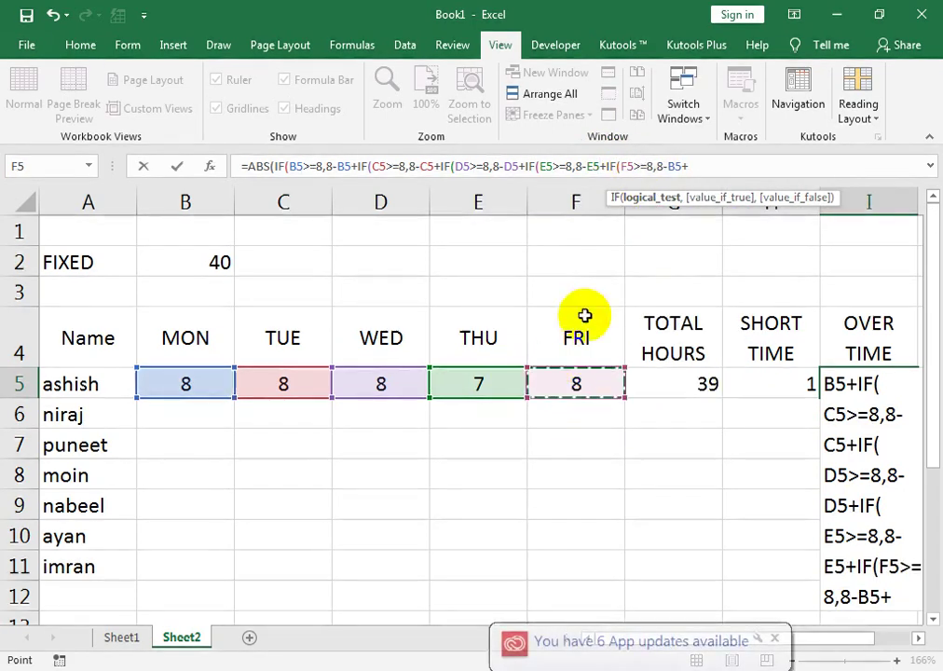
left_click(683, 166)
key("BackSpace")
key("BackSpace")
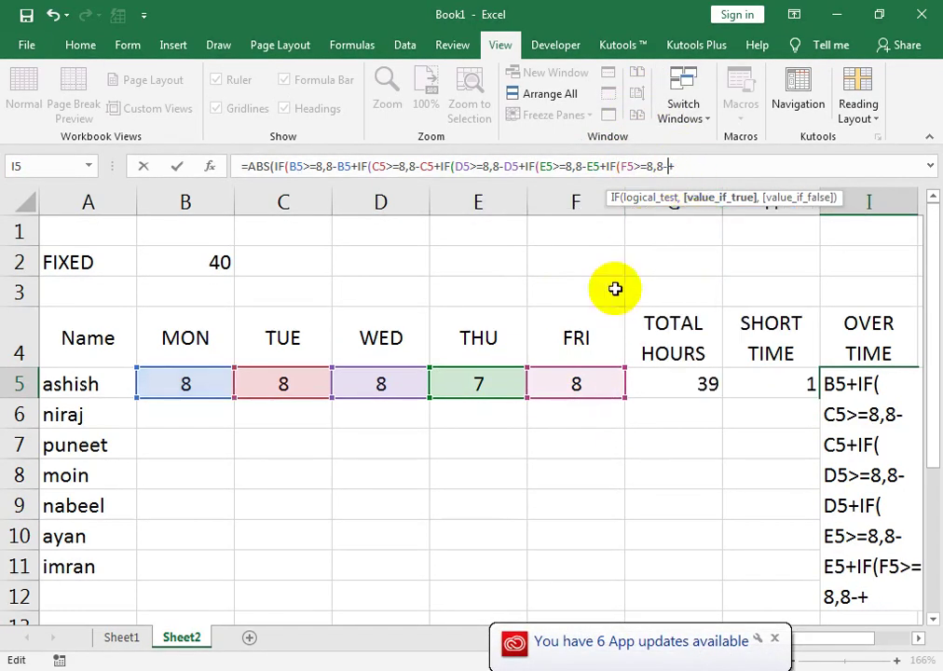
left_click(589, 377)
left_click(696, 169)
key("BackSpace")
type(")))))")
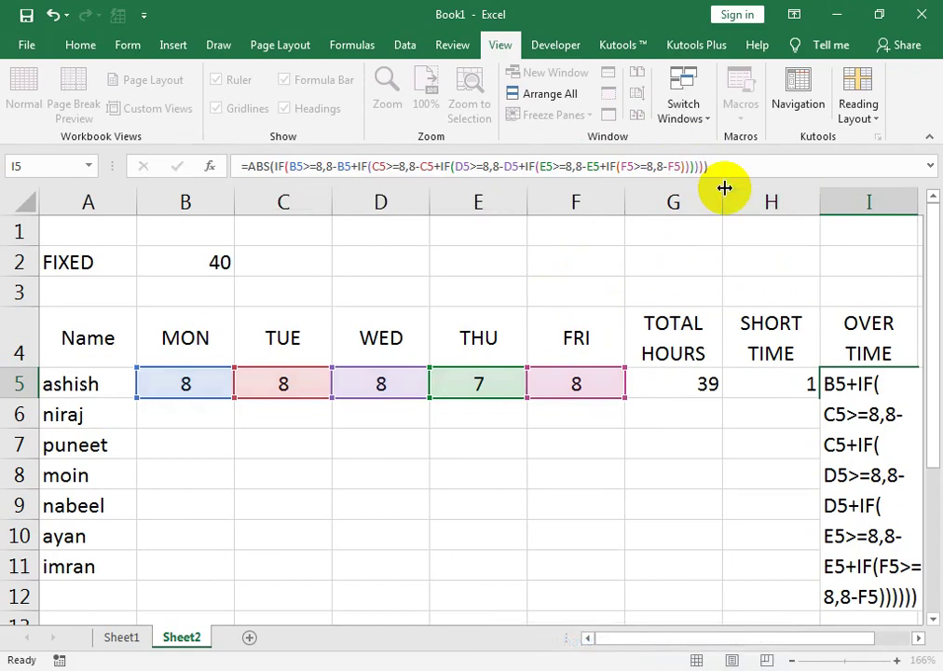
key("Return")
Change Thursday's hours in E5 to 10, giving 42 total and 2 overtime hours
left_click(434, 380)
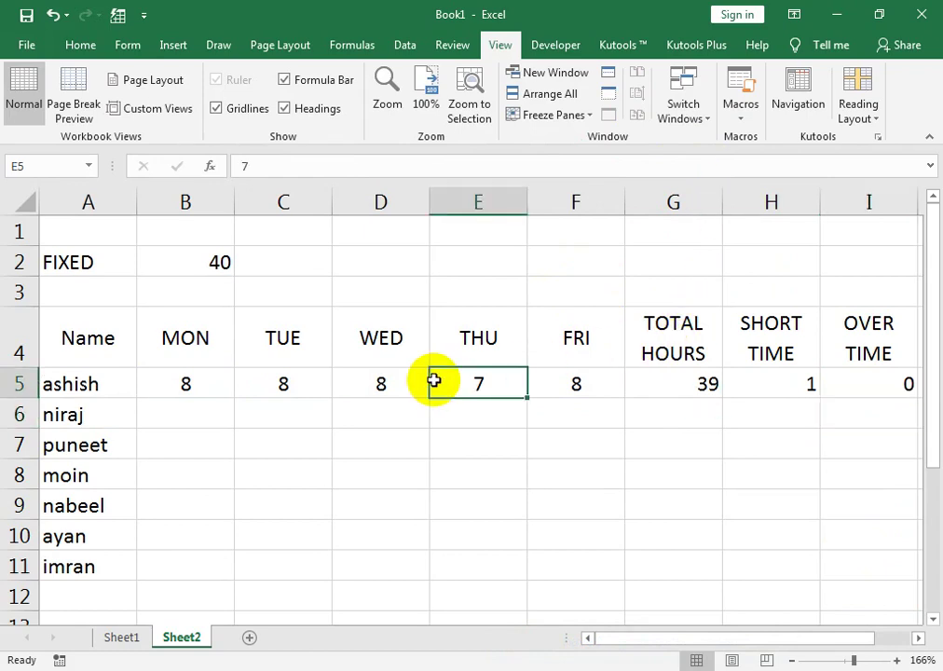
type("10")
key("Return")
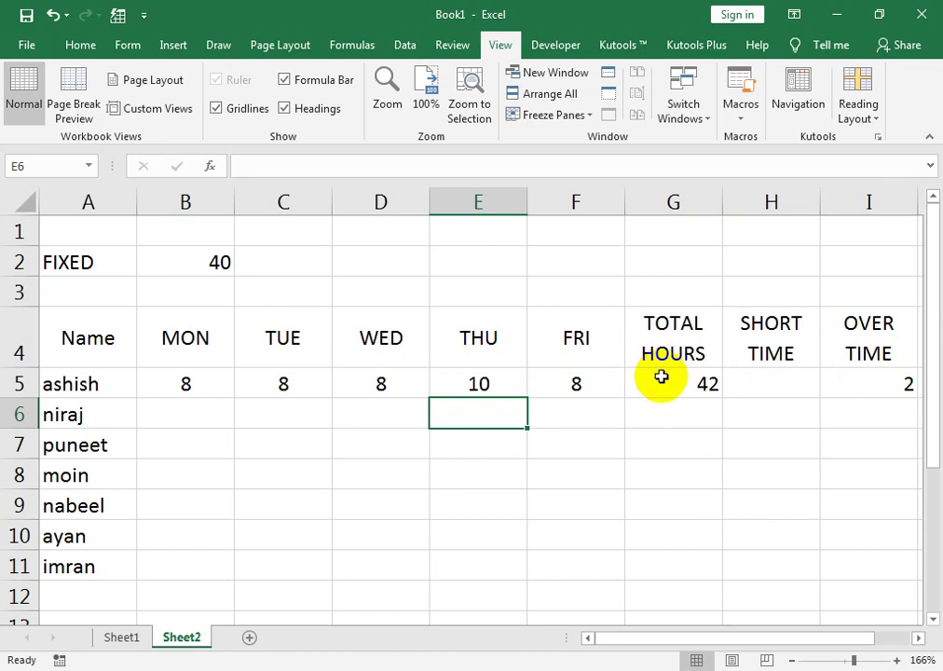
left_click_drag(899, 337, 692, 330)
Put a WEEKLY PAY heading in J4 and 12000 as the first weekly pay in J5
left_click(693, 330)
type("WEEKLY PAY")
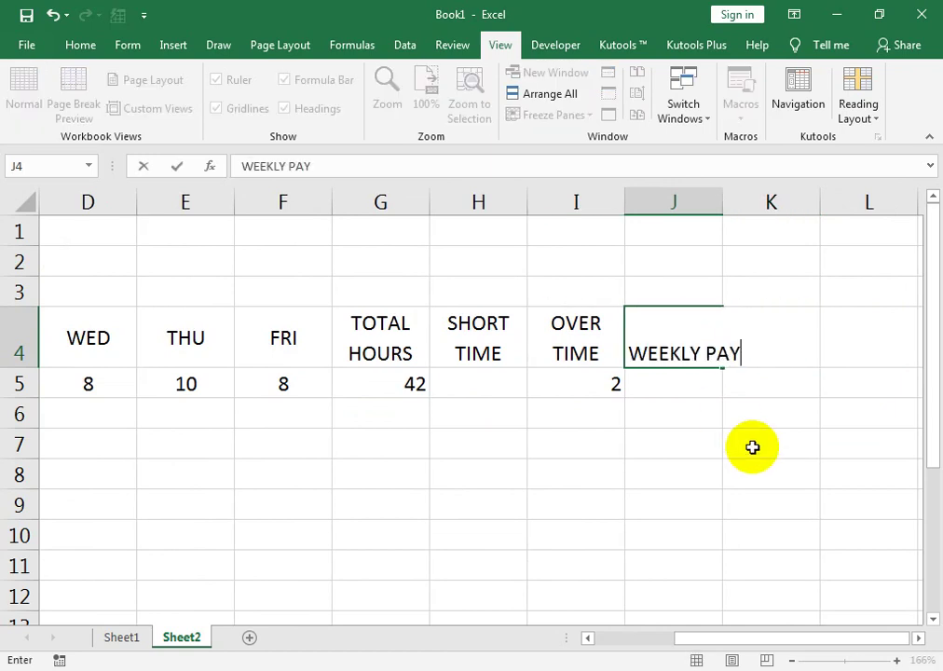
key("Tab")
key("Left")
key("Down")
type("12000")
key("Tab")
key("Up")
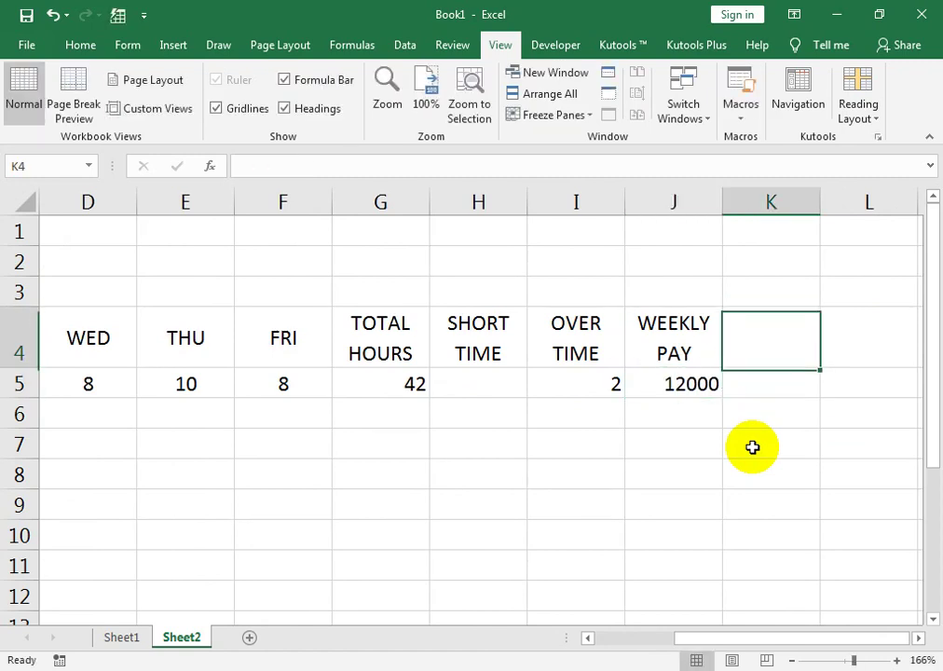
type("N")
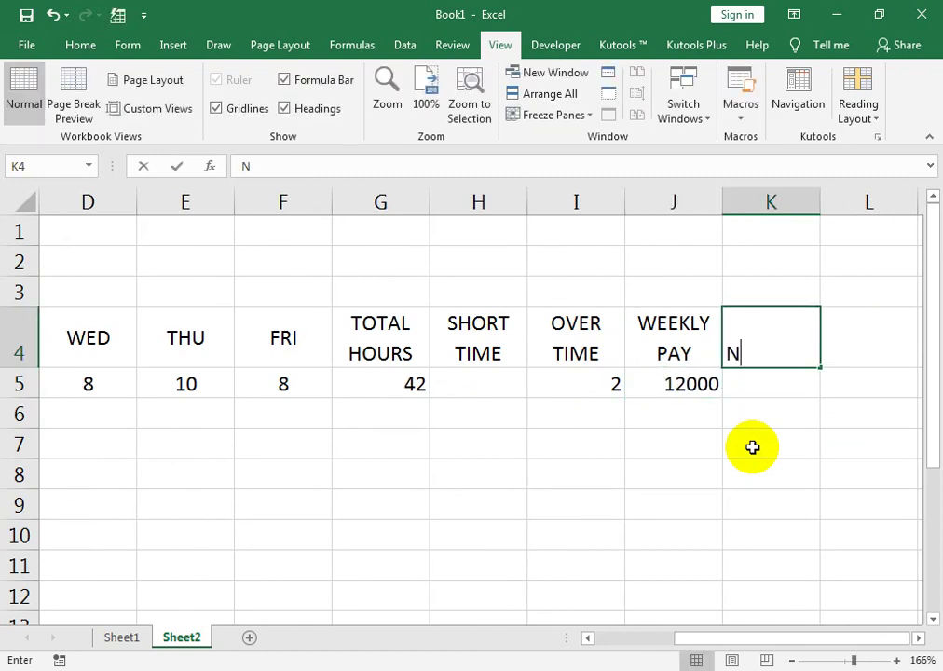
type("ET")
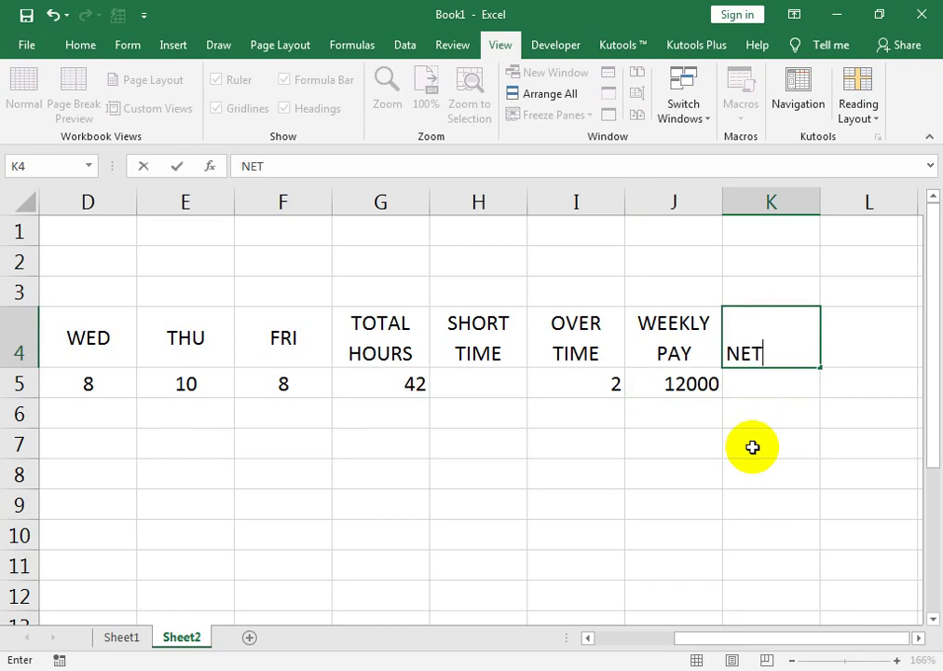
Head K4 PER HOUR and enter =J5/40 in K5, giving a 300 hourly rate
key("BackSpace")
key("BackSpace")
key("BackSpace")
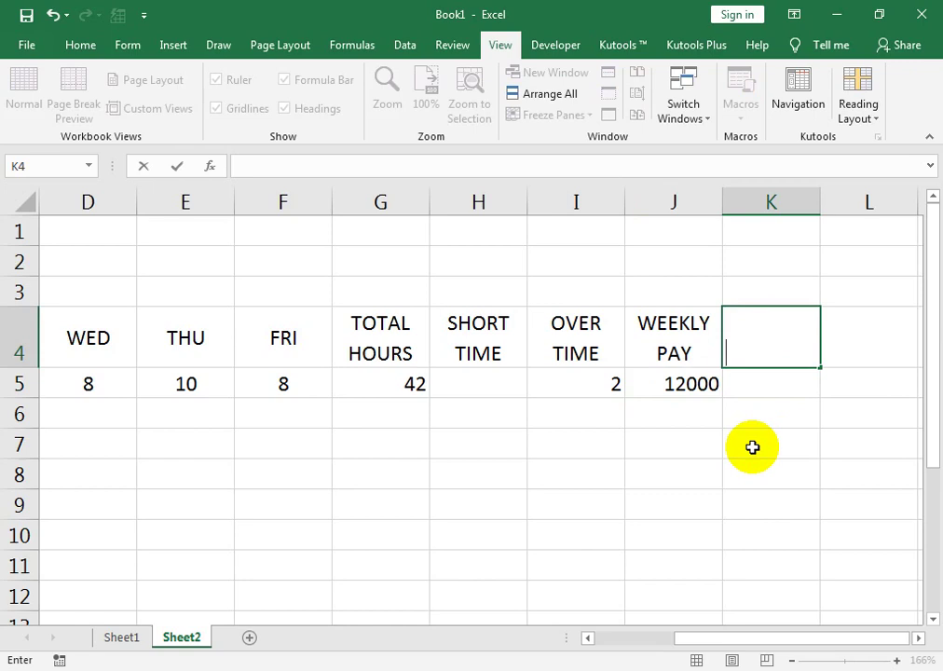
type("PER HOUR")
key("Return")
type("-")
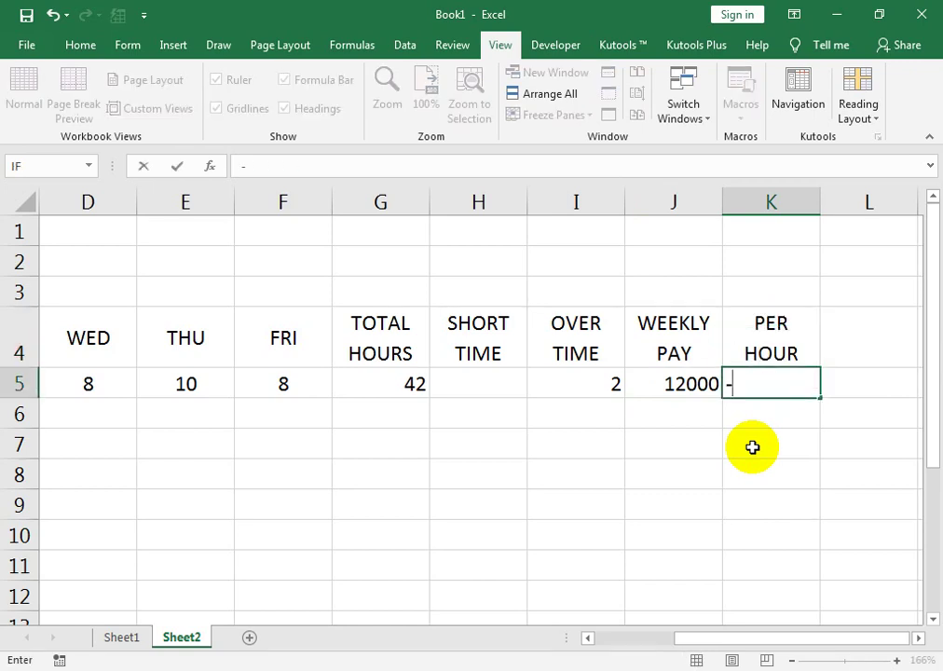
key("BackSpace")
type("=")
key("Left")
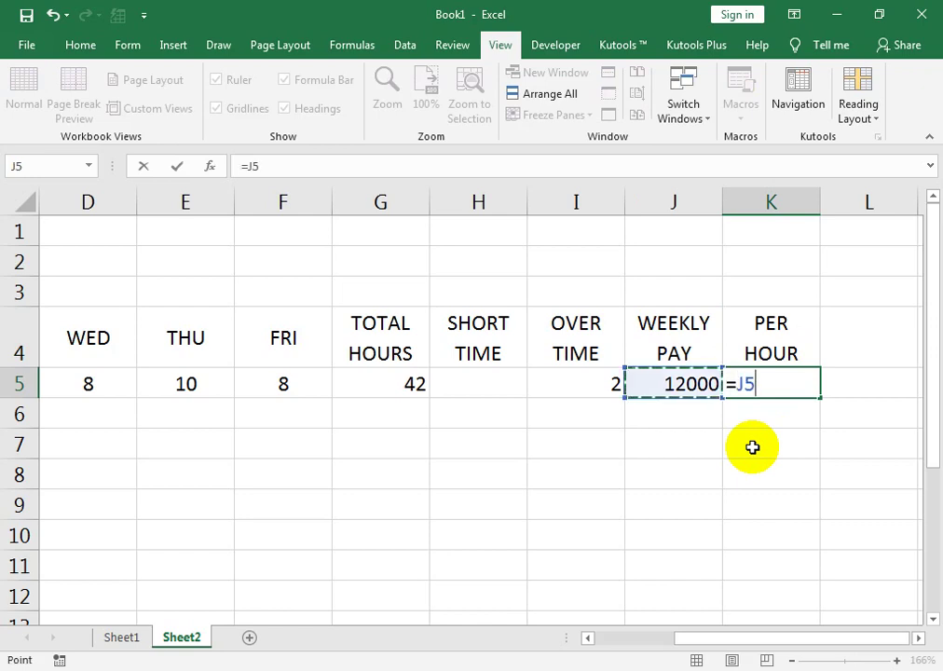
type("/40")
key("Return")
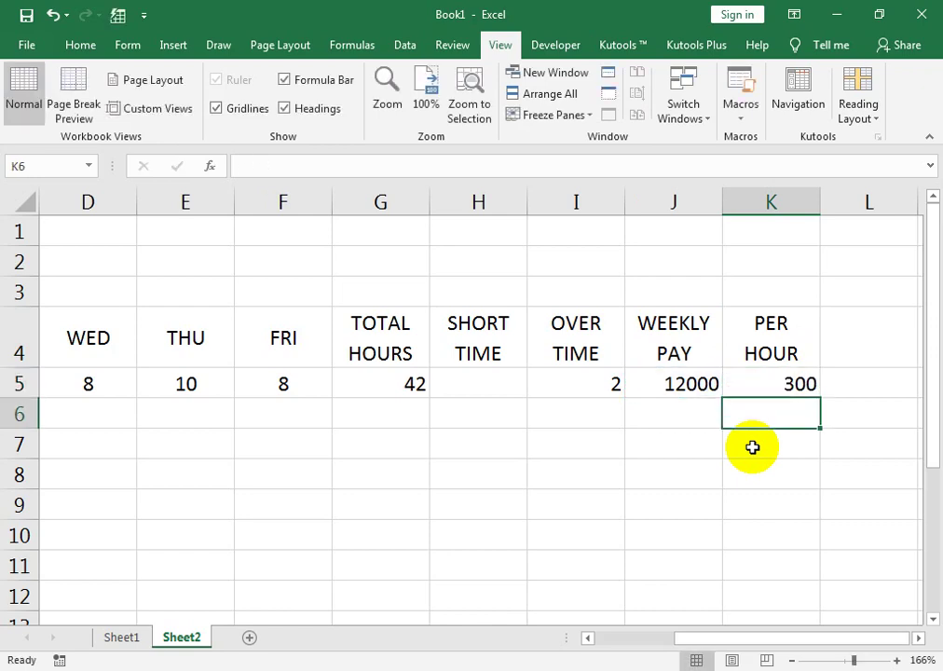
key("Up")
key("Up")
key("Right")
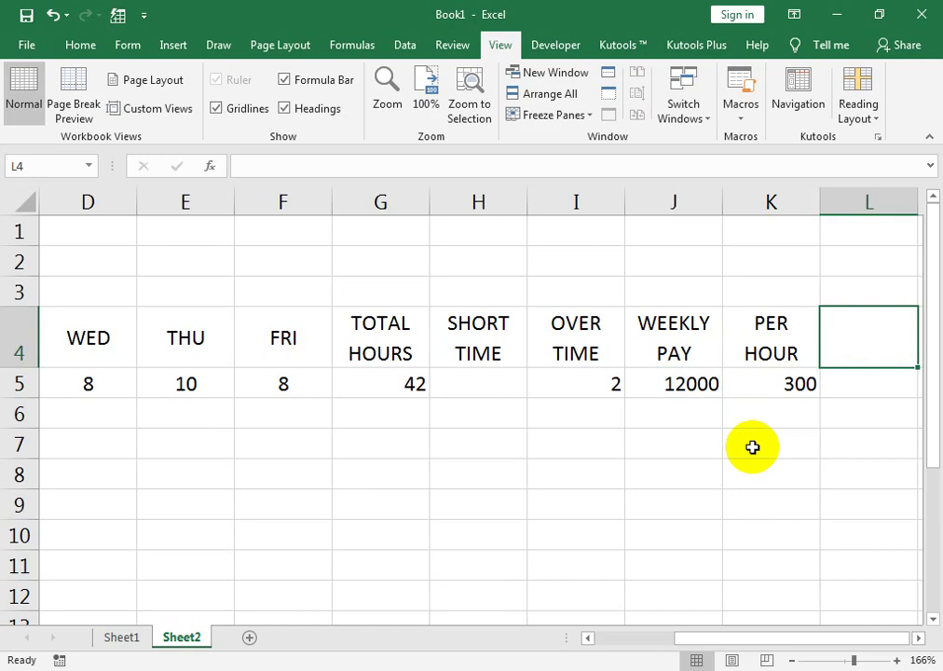
Type NET in L4 and enter a trial net pay formula in L5, showing 12600
type("NE")
key("Right")
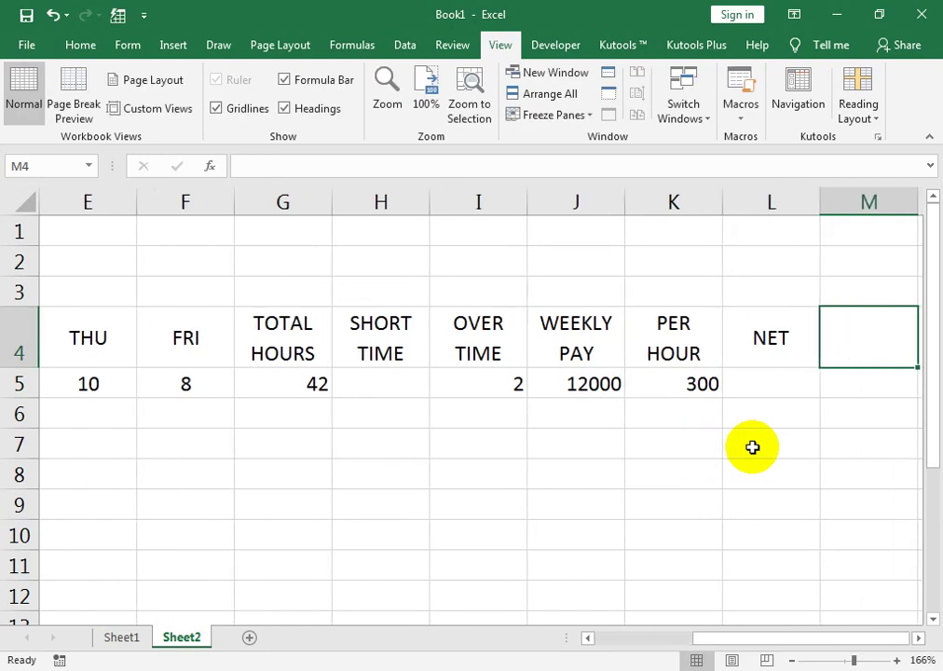
key("Down")
key("Left")
type("=")
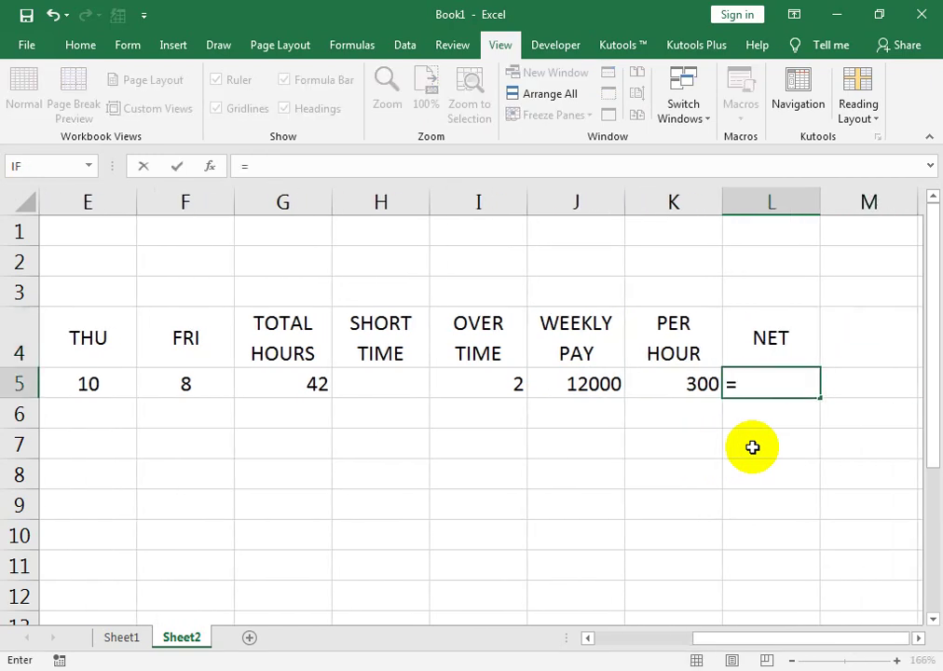
key("Left")
type("*")
key("Left")
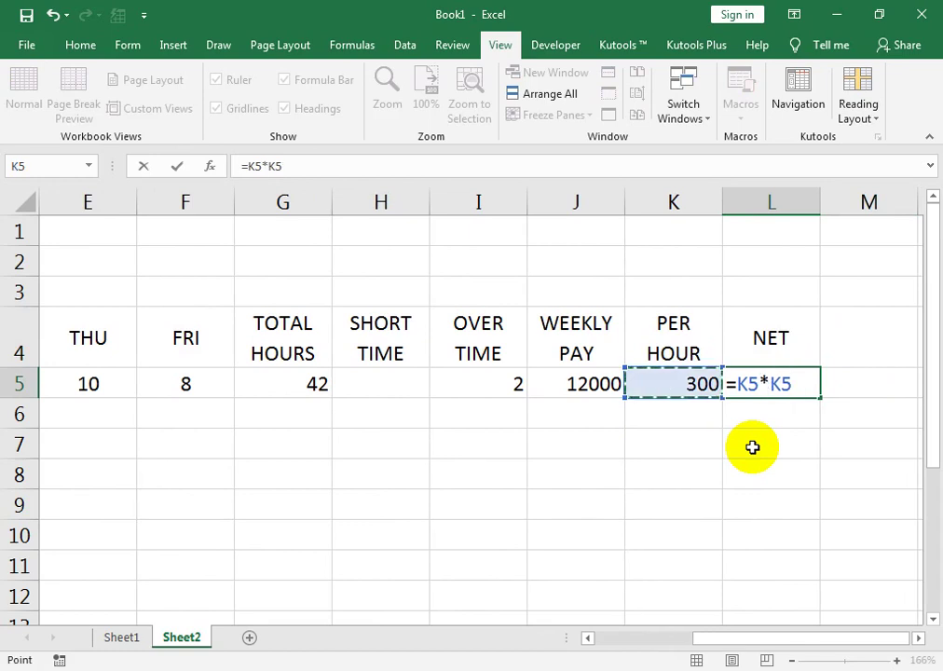
key("Left")
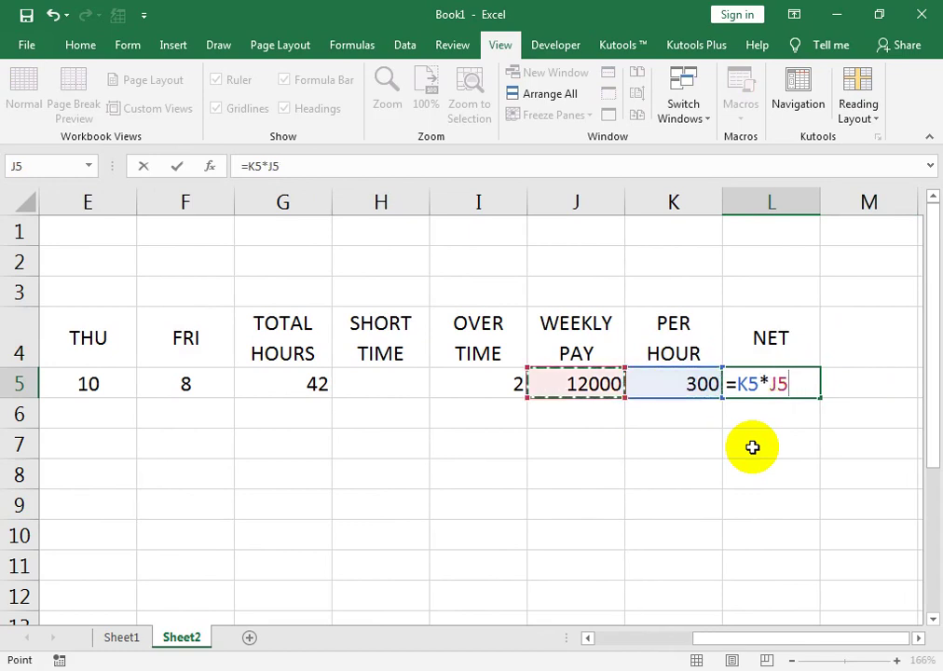
key("Left")
key("Left")
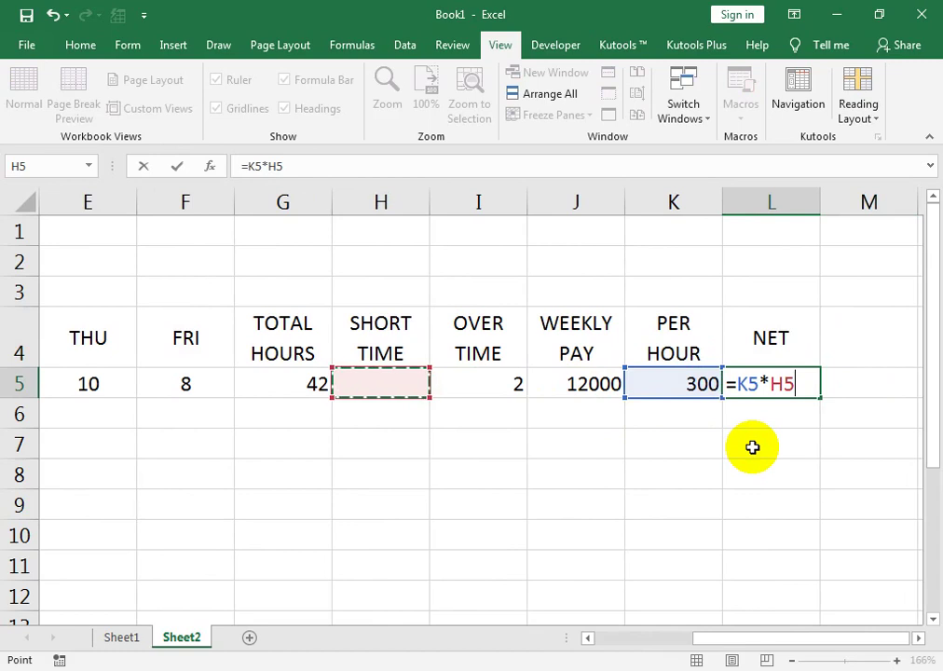
key("Left")
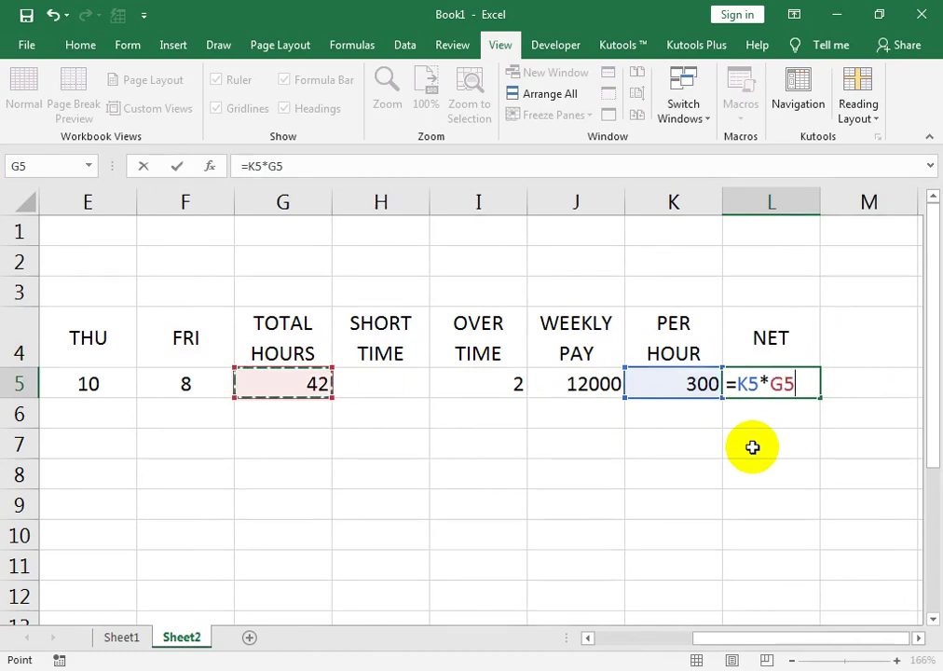
key("Return")
Delete the net pay formula from L5, leaving the cell empty
key("Up")
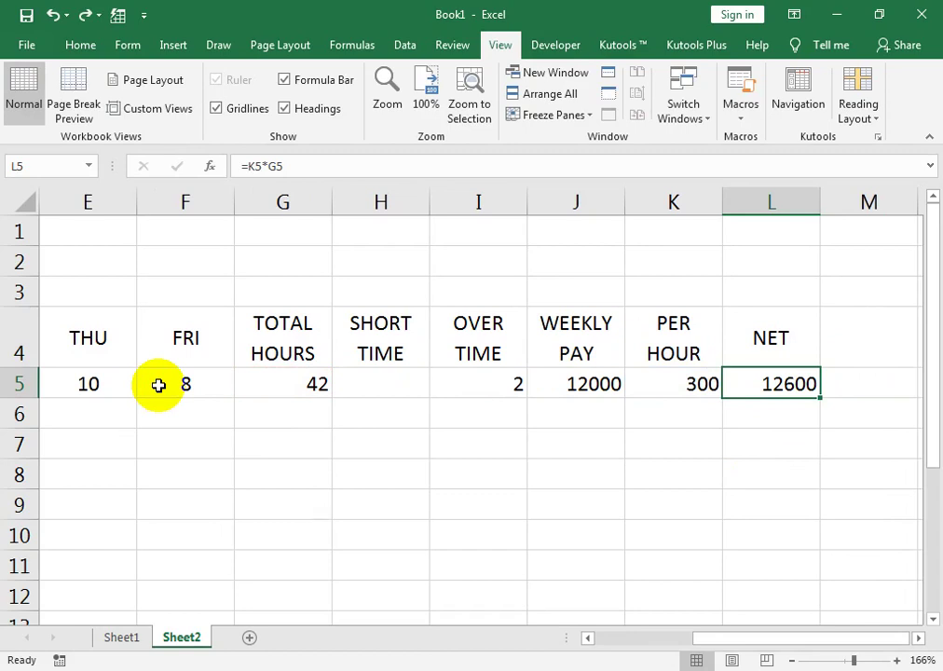
key("Left")
key("Right")
key("F2")
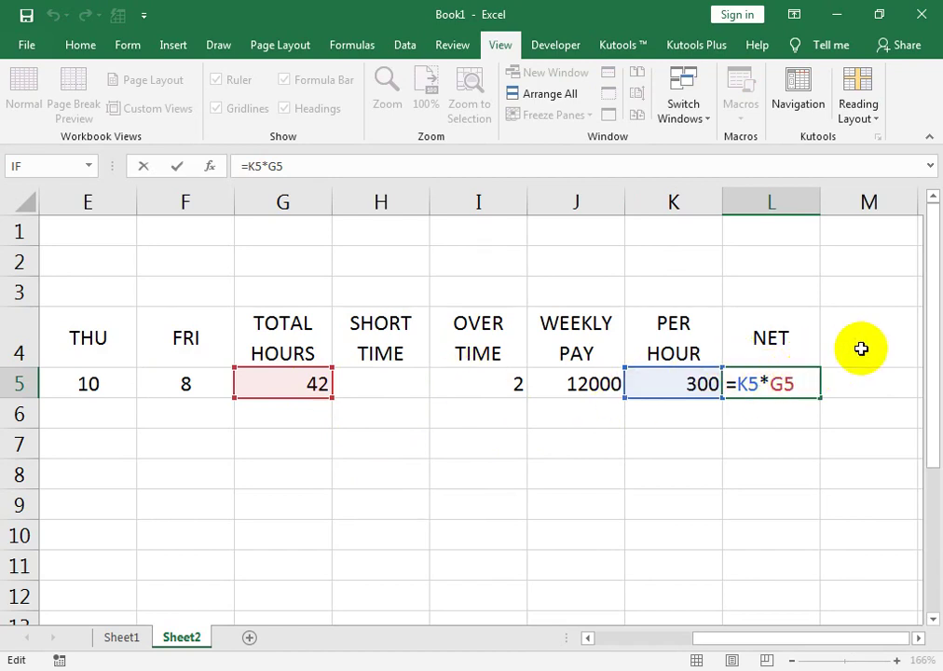
key("BackSpace")
key("BackSpace")
key("BackSpace")
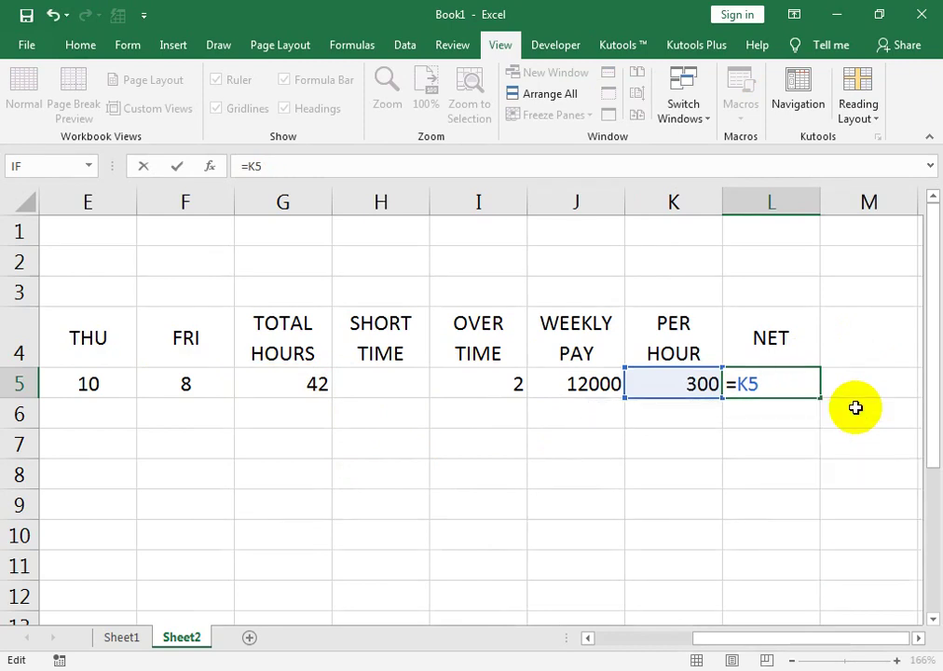
key("BackSpace")
key("BackSpace")
key("BackSpace")
key("Return")
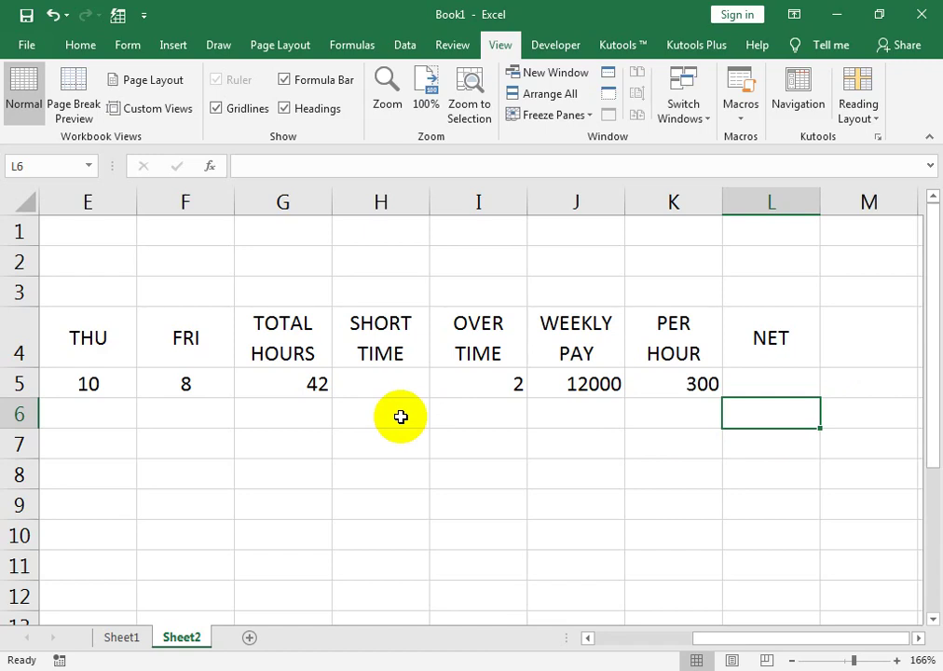
double_click(312, 377)
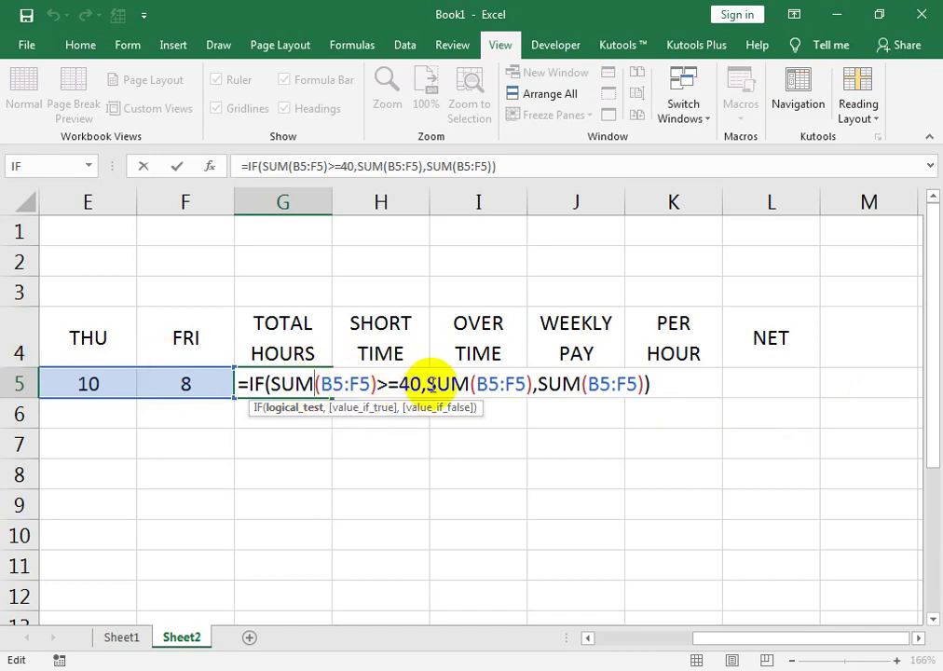
Change G5's formula to =IF(SUM(B5:F5)>=40,40,SUM(B5:F5)), capping total hours at 40
left_click_drag(425, 384, 529, 387)
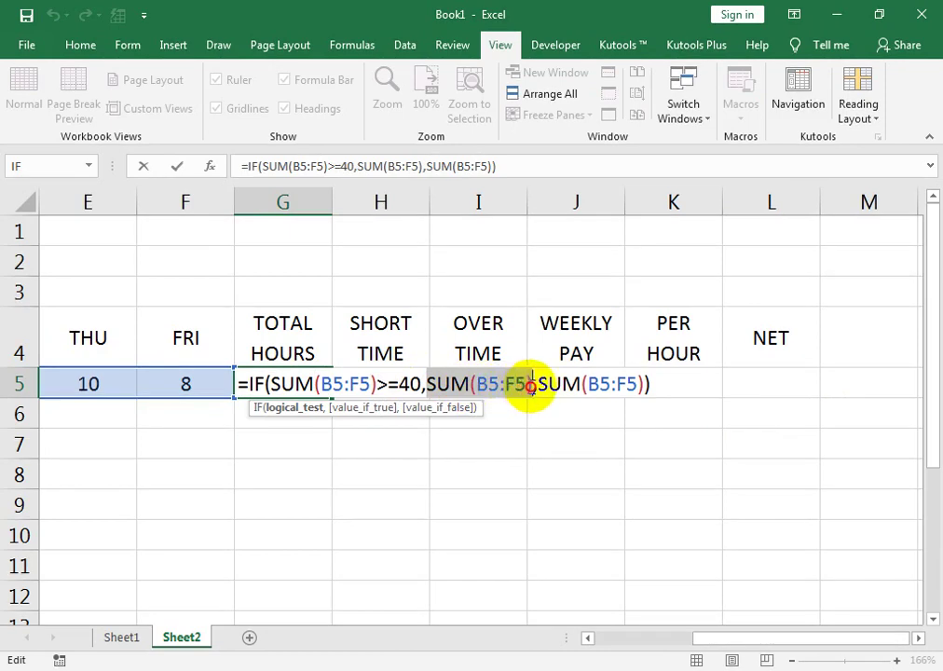
left_click(530, 385)
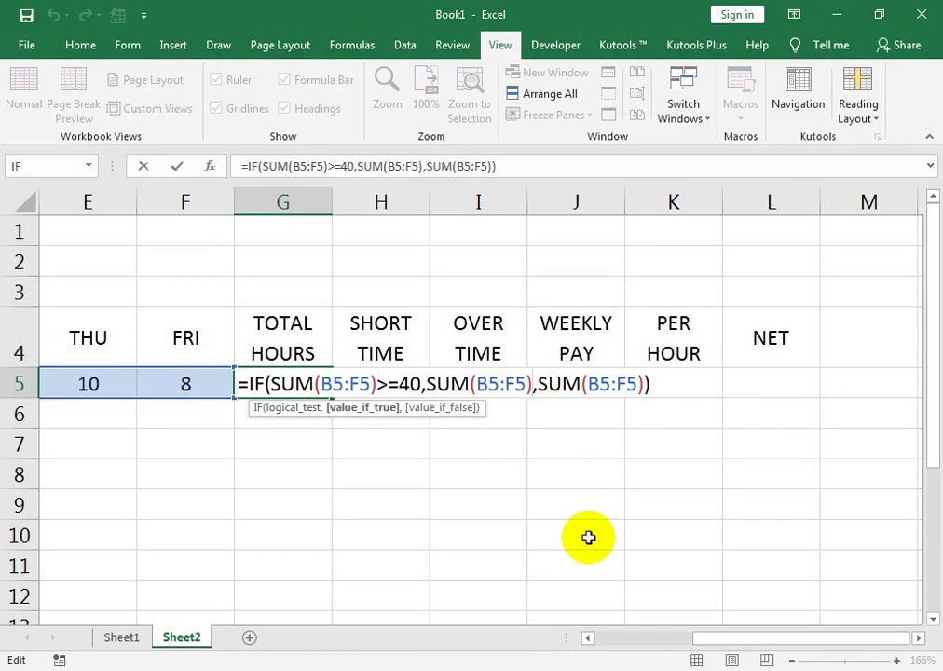
key("BackSpace")
key("BackSpace")
key("BackSpace")
key("BackSpace")
key("BackSpace")
key("BackSpace")
key("Delete")
type("40")
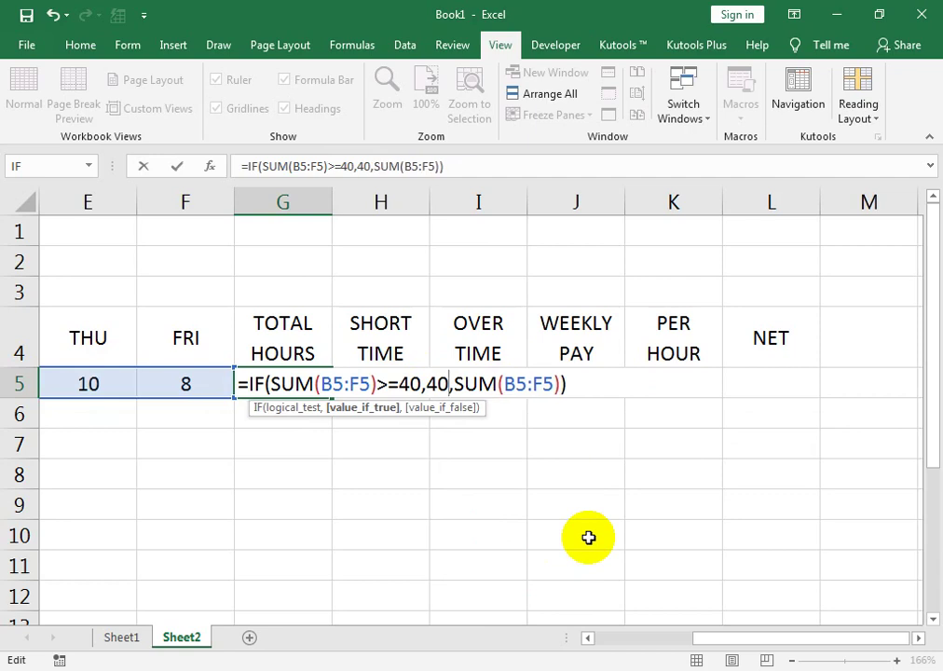
key("Return")
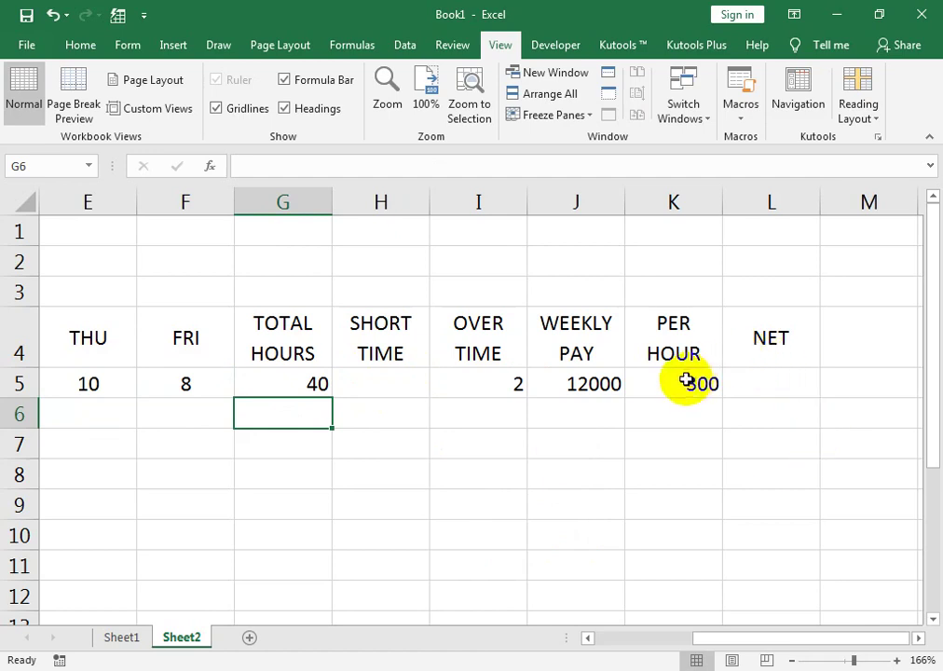
Re-enter the K5 per-hour rate formula so it recalculates
left_click(671, 382)
double_click(667, 377)
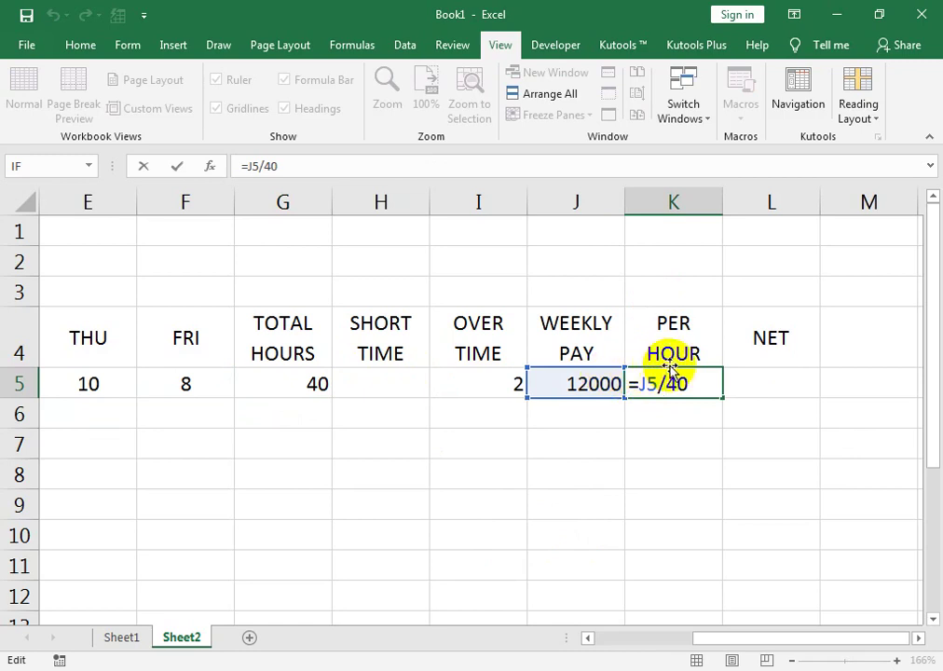
key("Return")
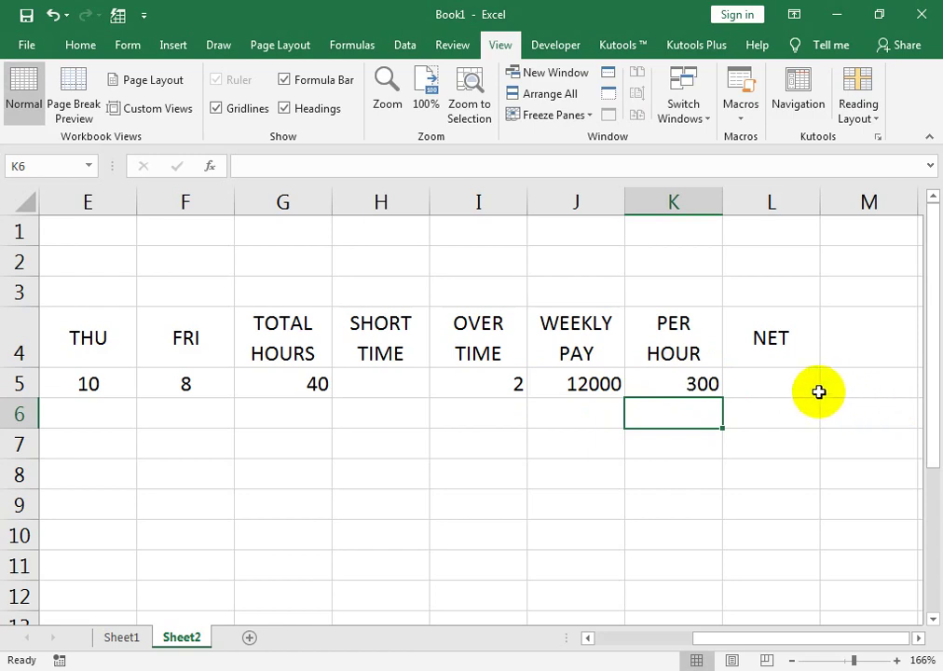
left_click(765, 387)
Enter =K5*G5 in L5 so NET shows 12000
type("=")
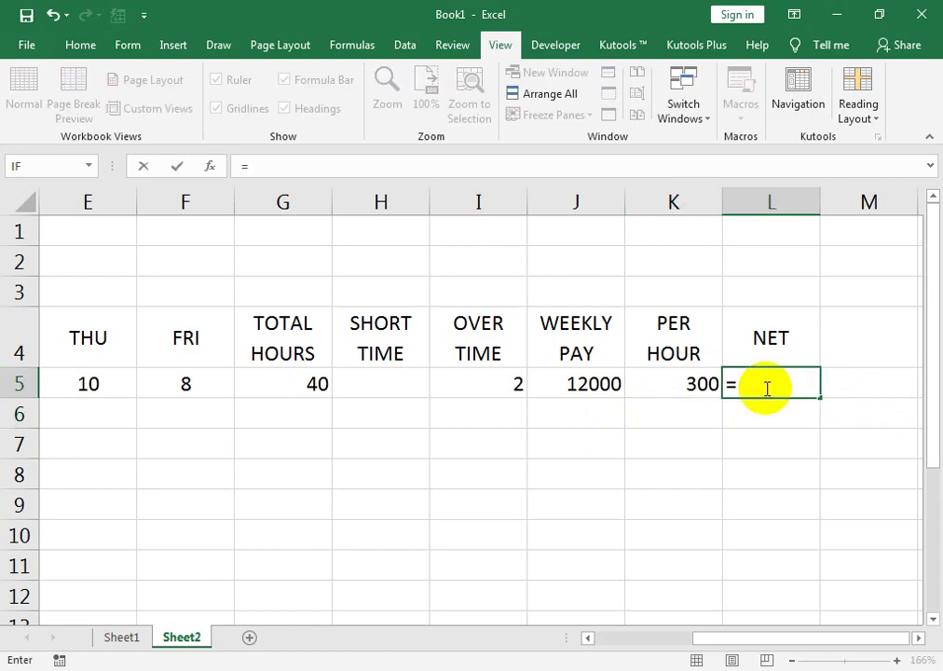
key("Left")
key("Left")
key("Left")
key("Left")
key("Right")
key("Right")
key("Right")
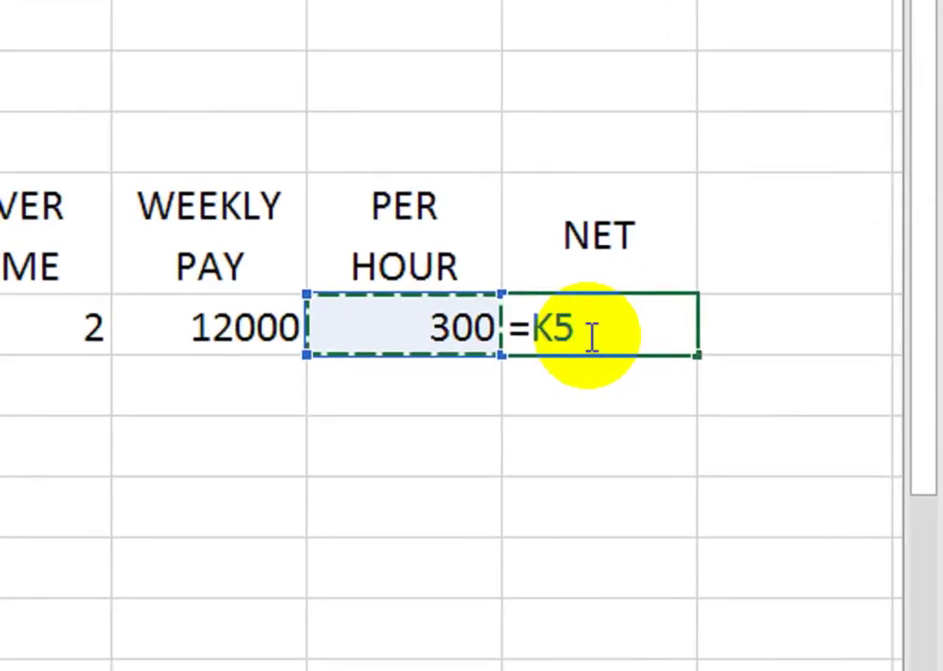
type("*")
key("Left")
key("Left")
key("Left")
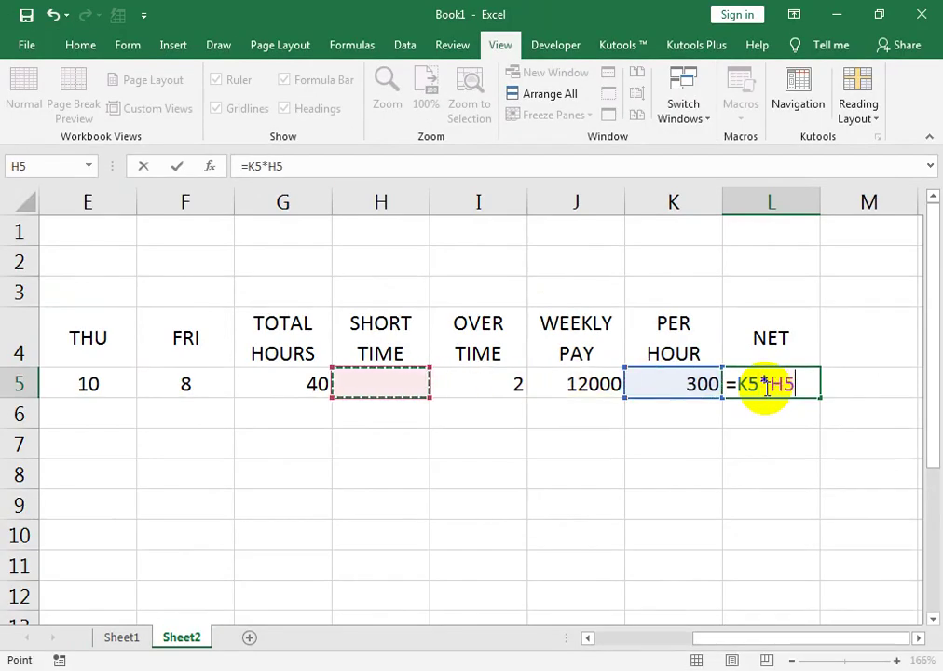
key("Left")
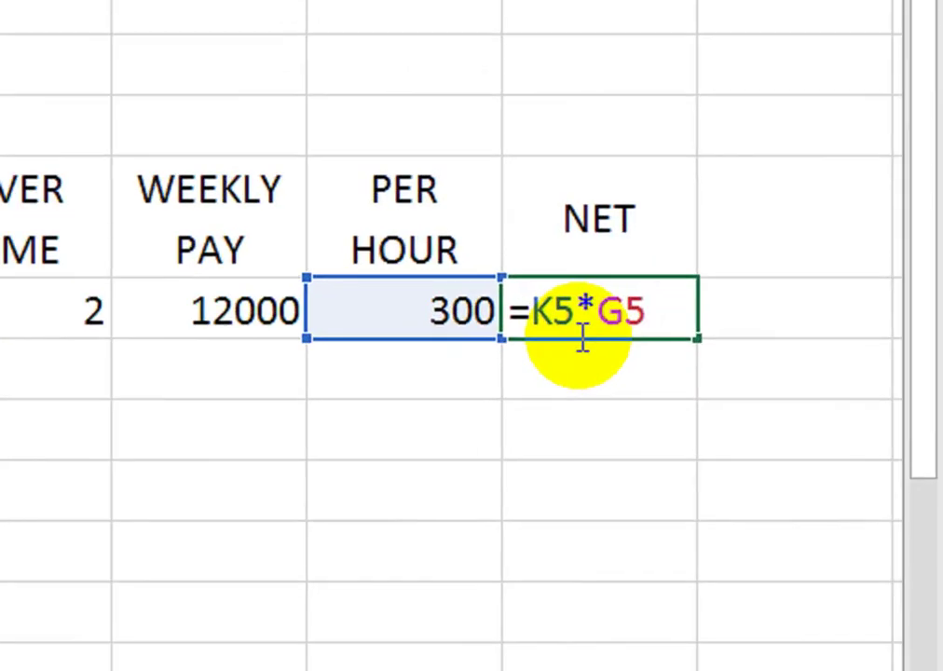
key("Return")
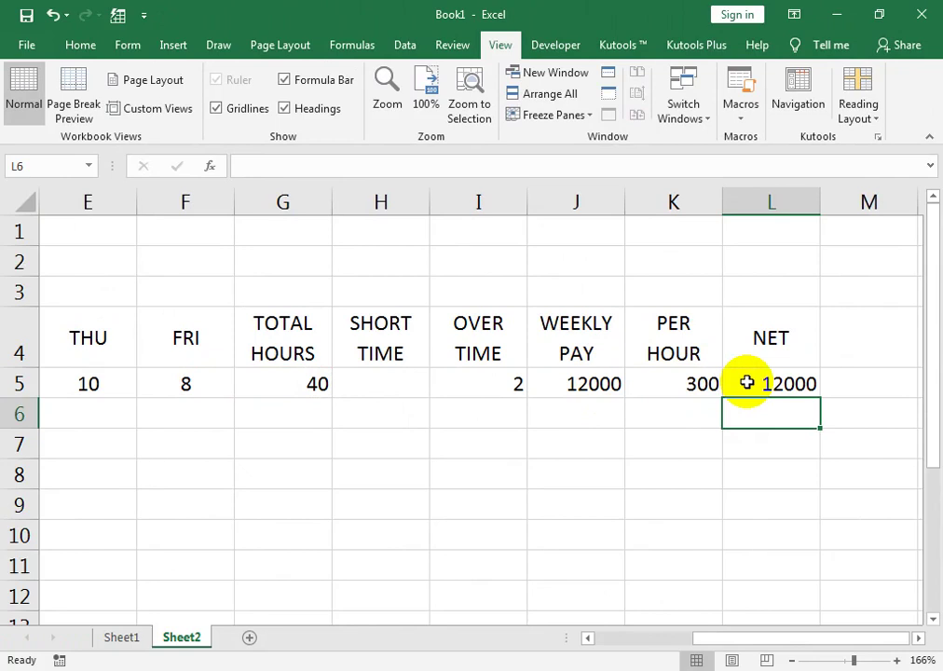
left_click(74, 393)
type("9")
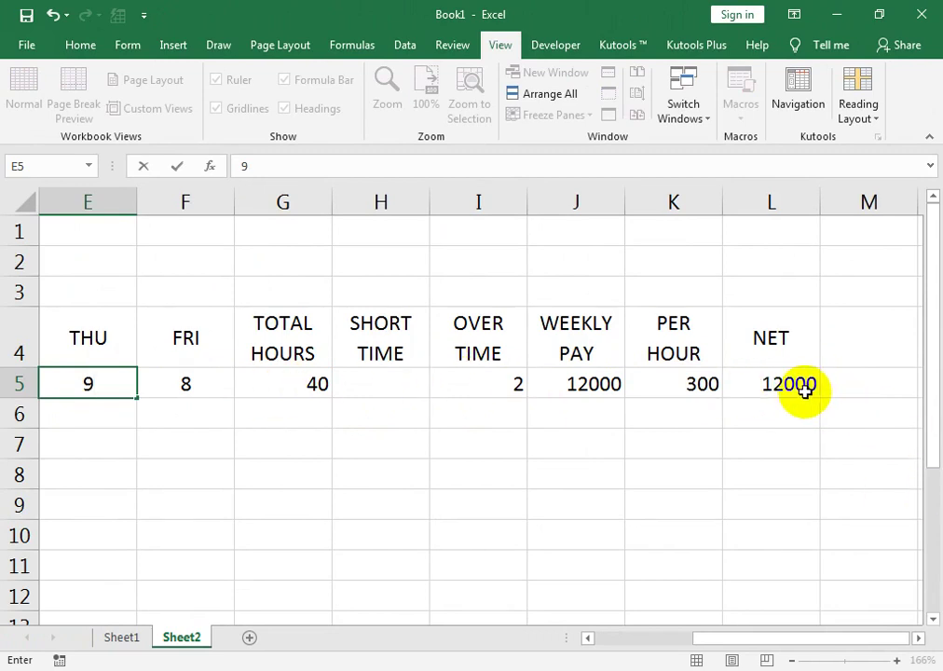
Re-enter Thursday's hours in E5 (7, then 10) to watch the totals recalculate
left_click(94, 382)
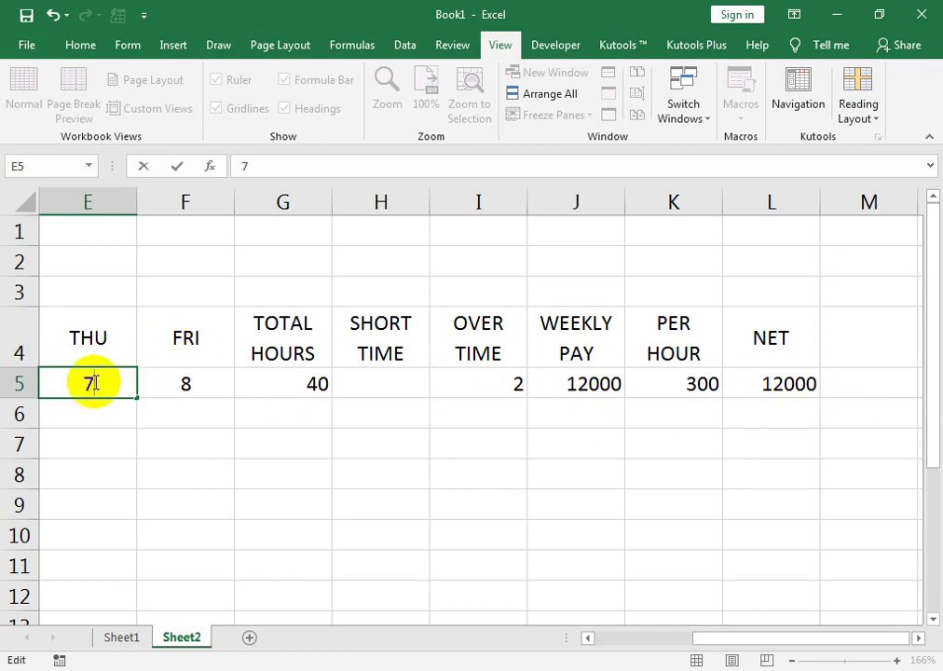
key("Return")
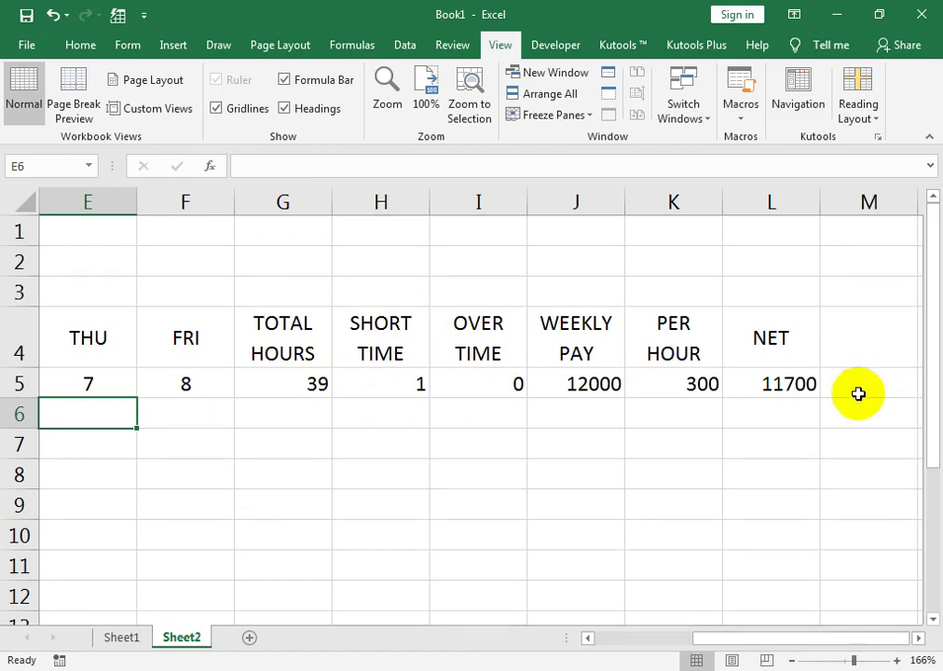
left_click(86, 375)
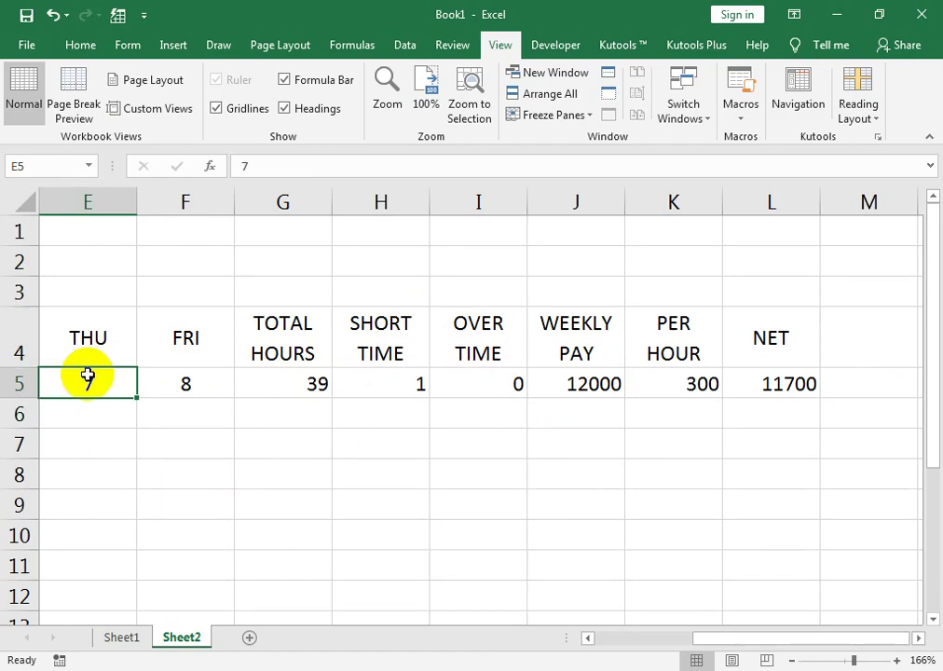
type("1")
key("Tab")
key("Tab")
key("Tab")
key("Tab")
key("Tab")
key("Tab")
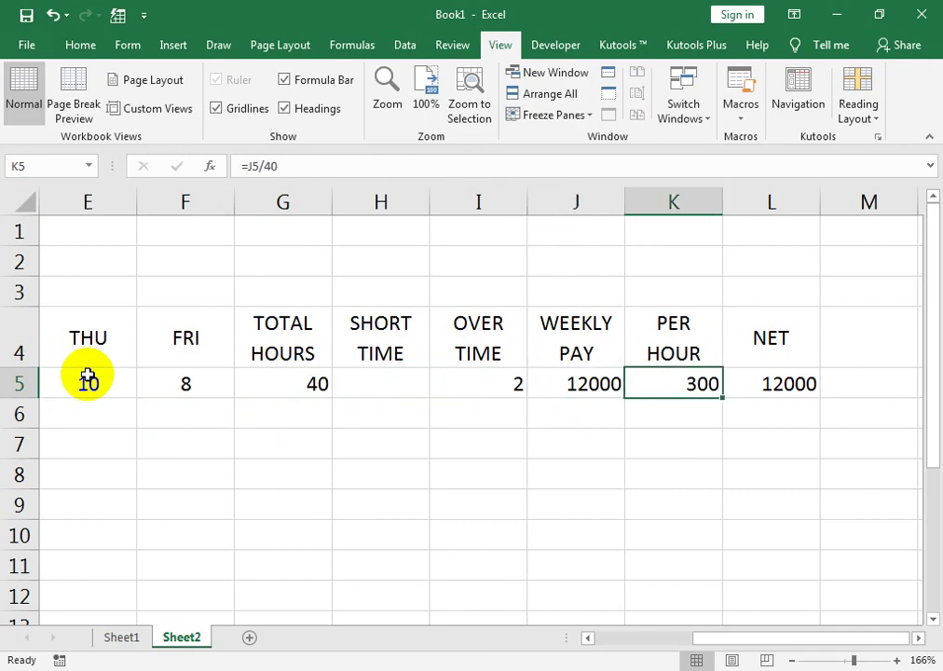
Check the recalculated PER HOUR and NET values in row 5, then move up to L2
key("Tab")
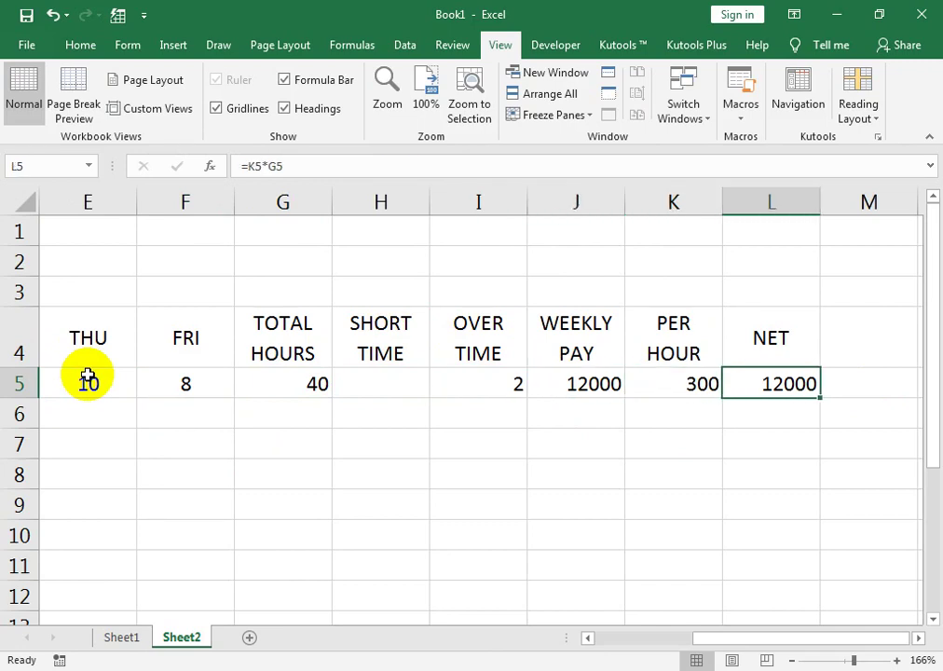
key("Tab")
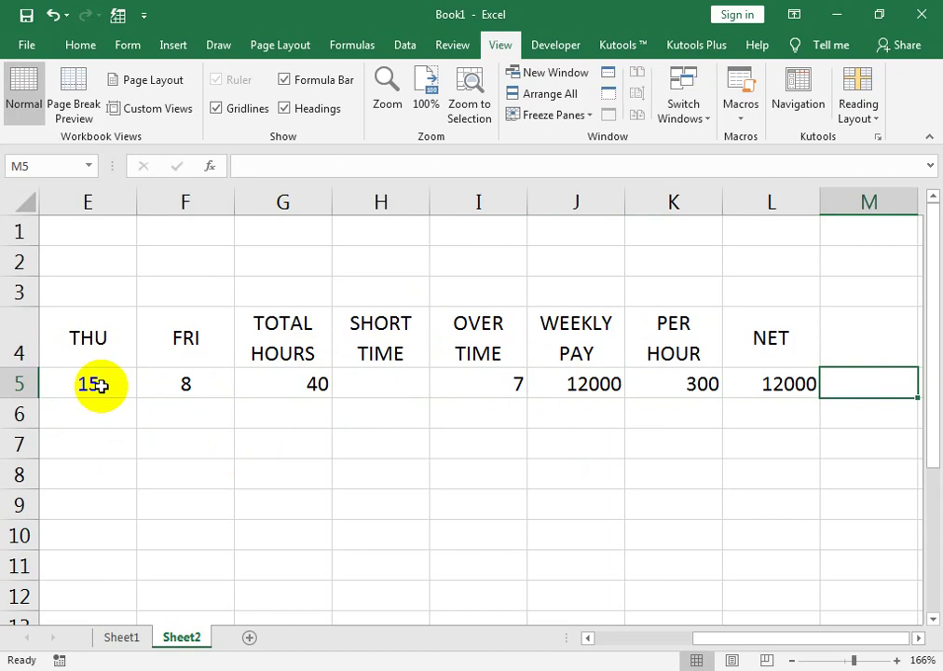
key("Left")
key("Left")
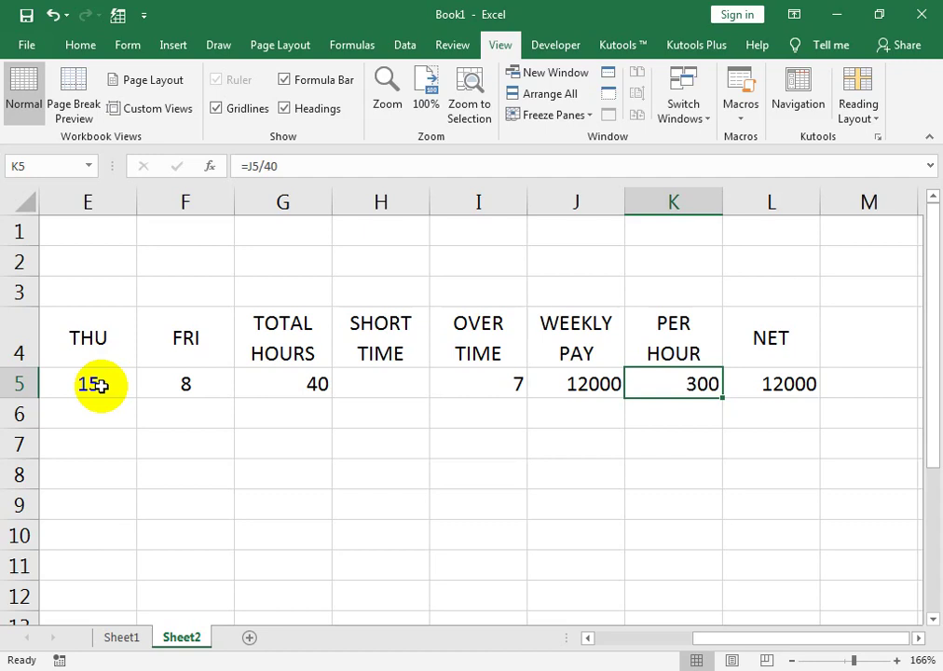
key("Left")
key("Left")
key("Right")
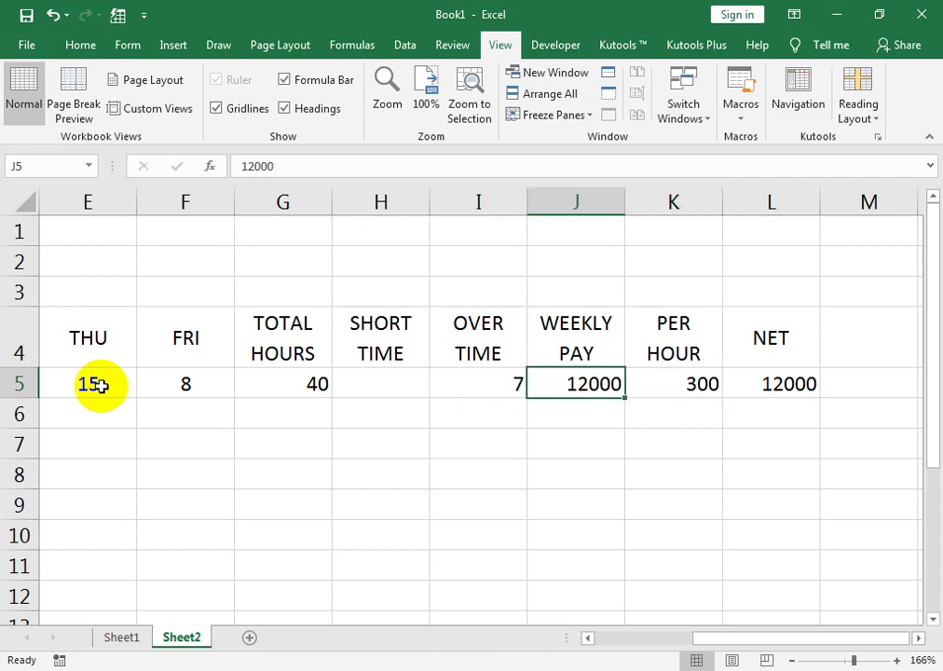
key("Right")
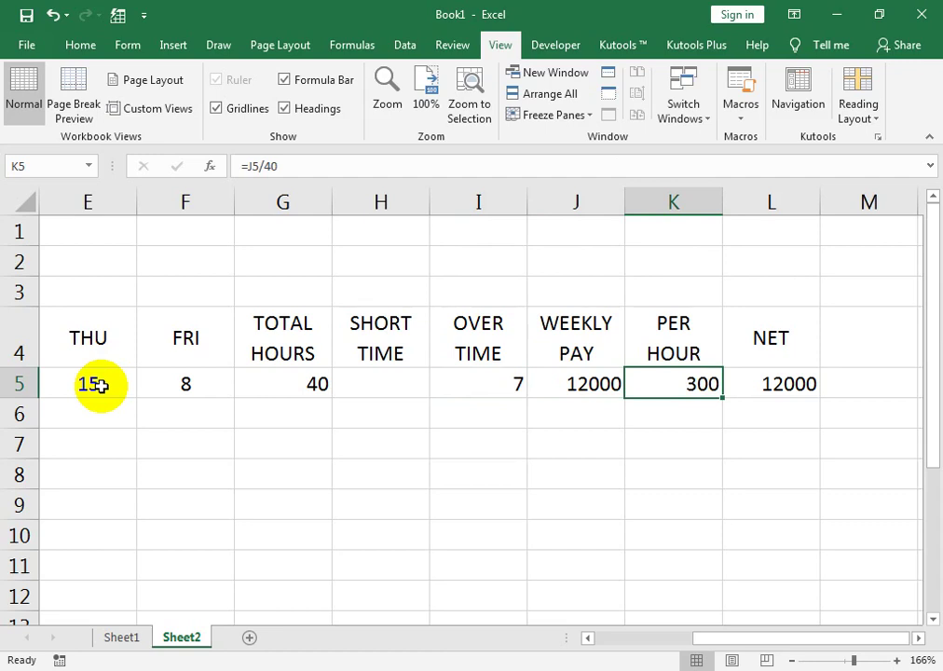
key("Right")
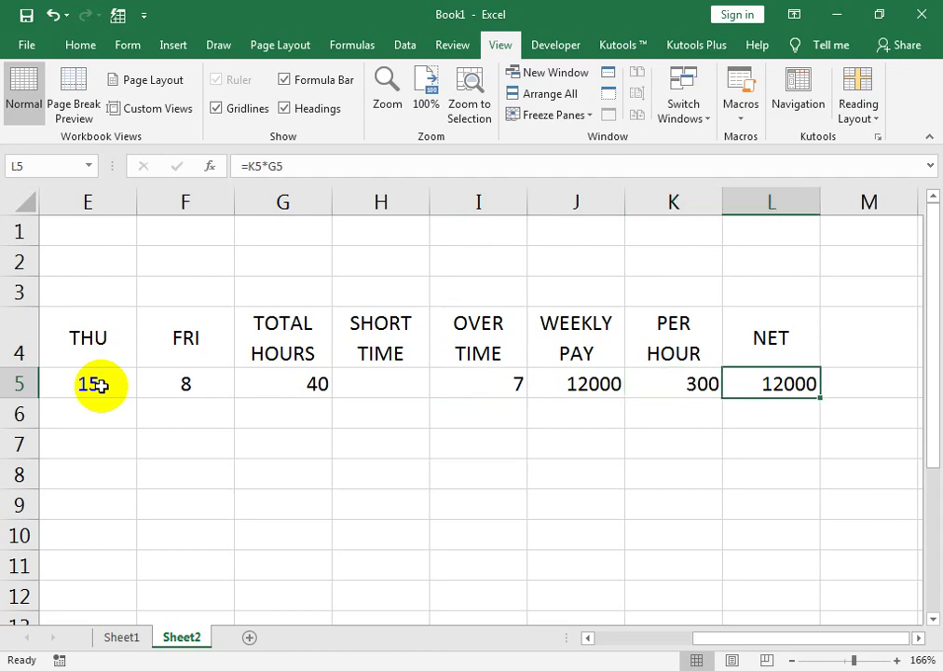
key("Up")
key("Up")
key("Up")
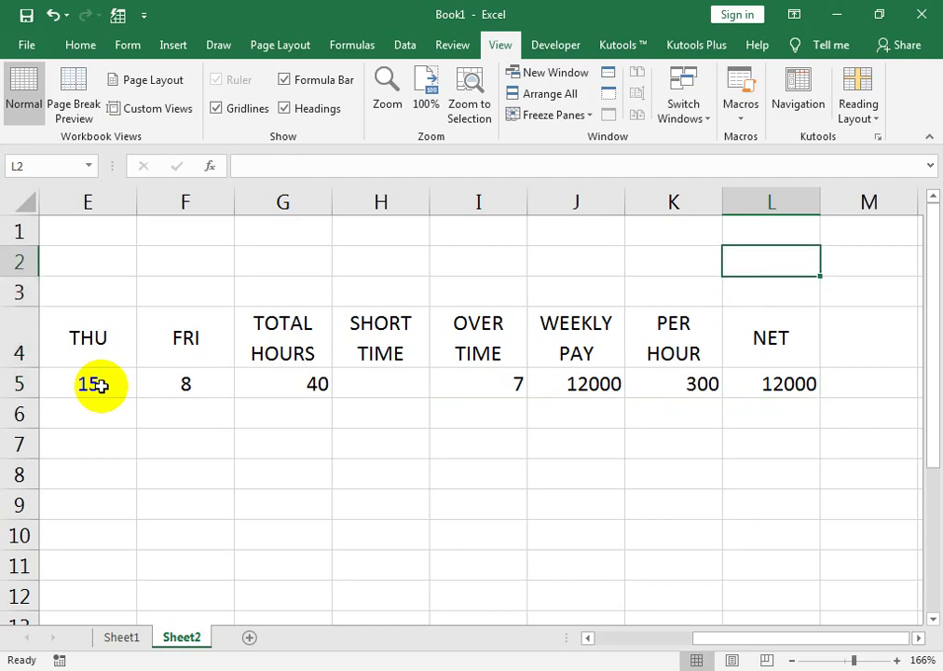
Enter a 500 overtime rate with an OVER TIME label above NET
type("500")
key("Up")
type("O")
key("Down")
key("Down")
key("Down")
key("Right")
key("Down")
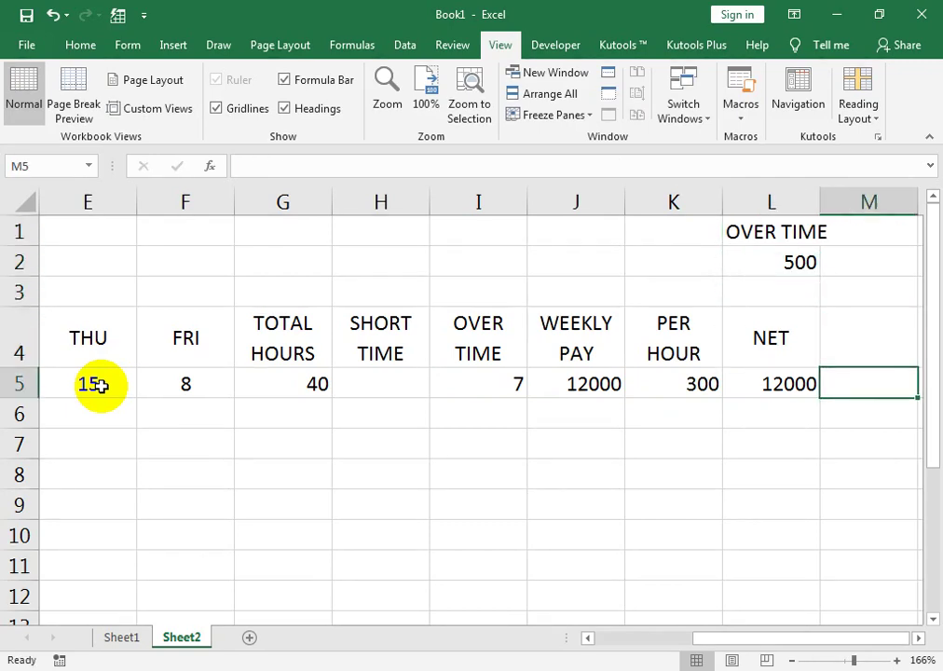
Enter an overtime pay formula in M5 multiplying the L2 rate by the I5 overtime hours
type("=")
key("Left")
key("Up")
key("Up")
key("Left")
key("Up")
key("Right")
type("*")
key("Left")
key("Left")
key("Left")
key("Left")
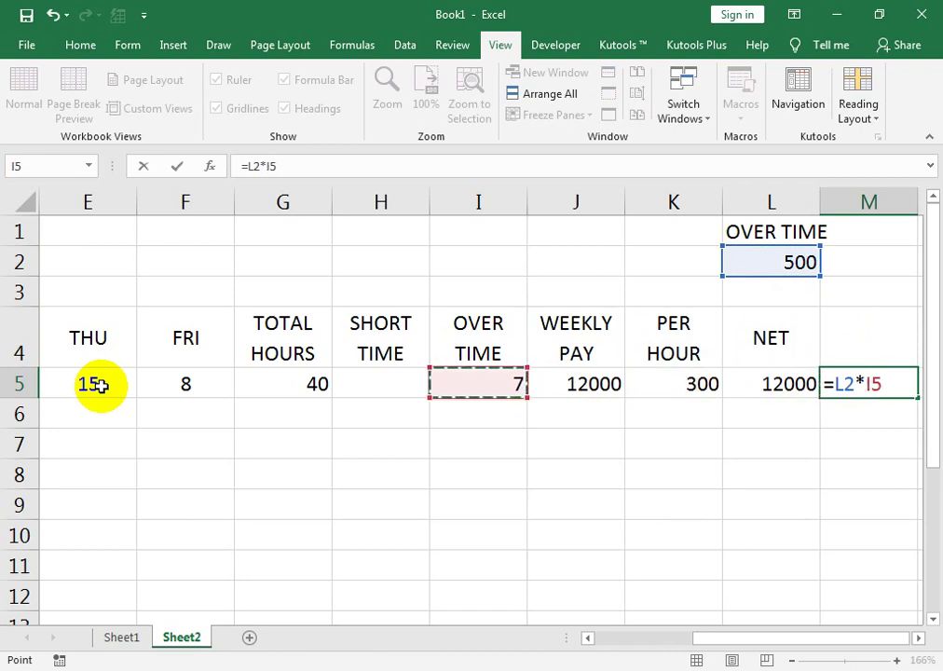
key("Return")
Delete the 3500 overtime result and clear the OVER TIME label and 500 rate
key("Up")
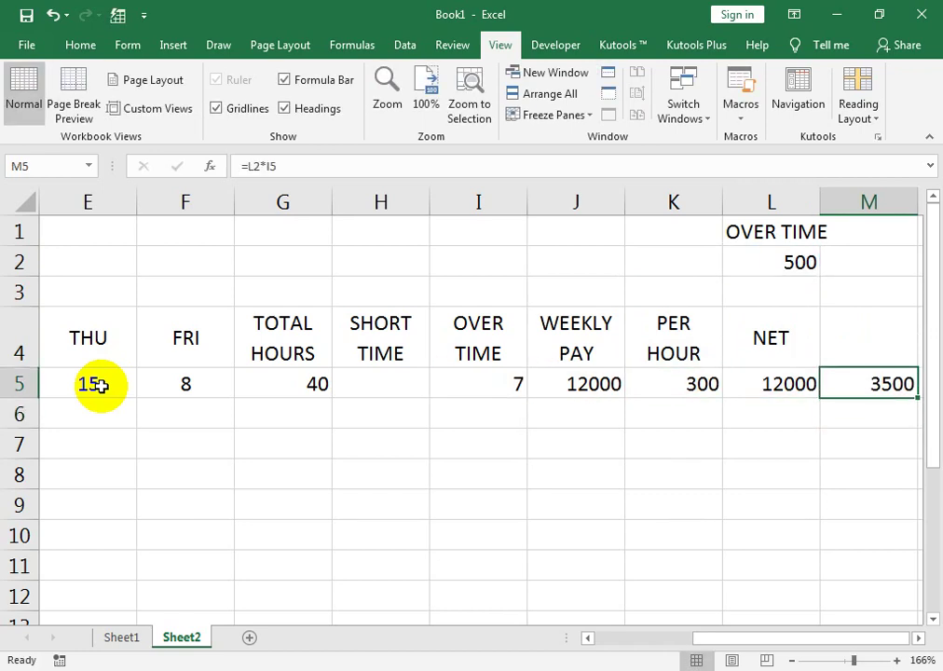
key("Delete")
key("Up")
key("Up")
key("Up")
key("Left")
key("shift+Up")
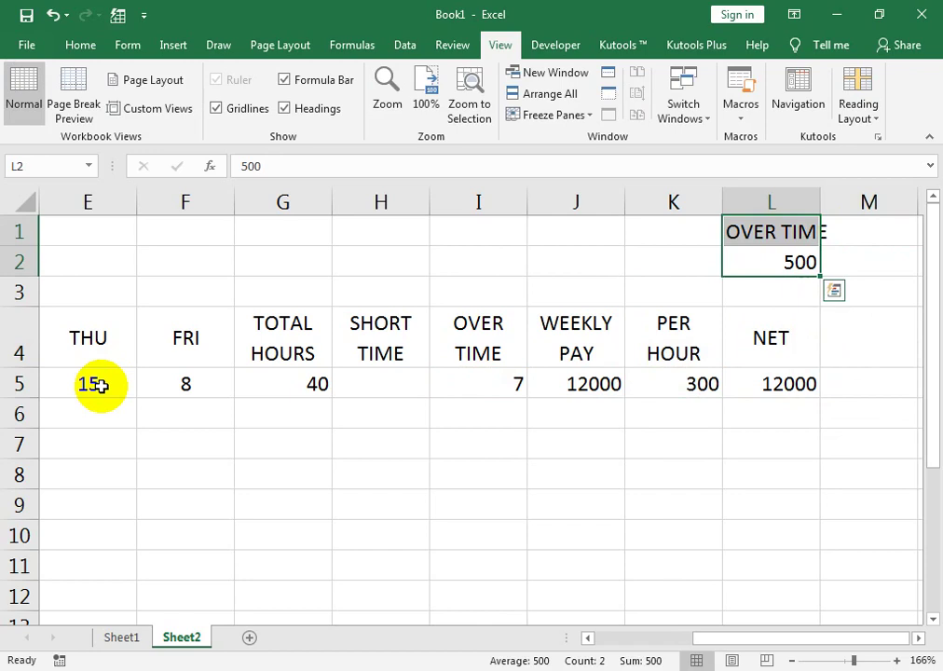
key("Delete")
key("Down")
key("Down")
key("Down")
key("Down")
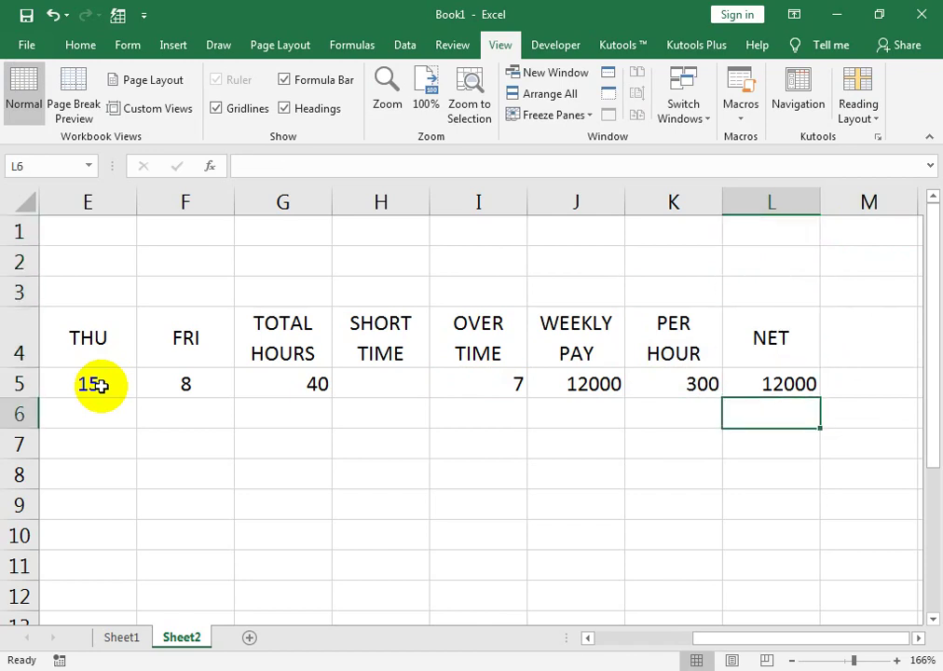
key("Right")
key("Up")
Enter =K5*I5+K5*I5 in M5, giving 4200 overtime pay
type("=")
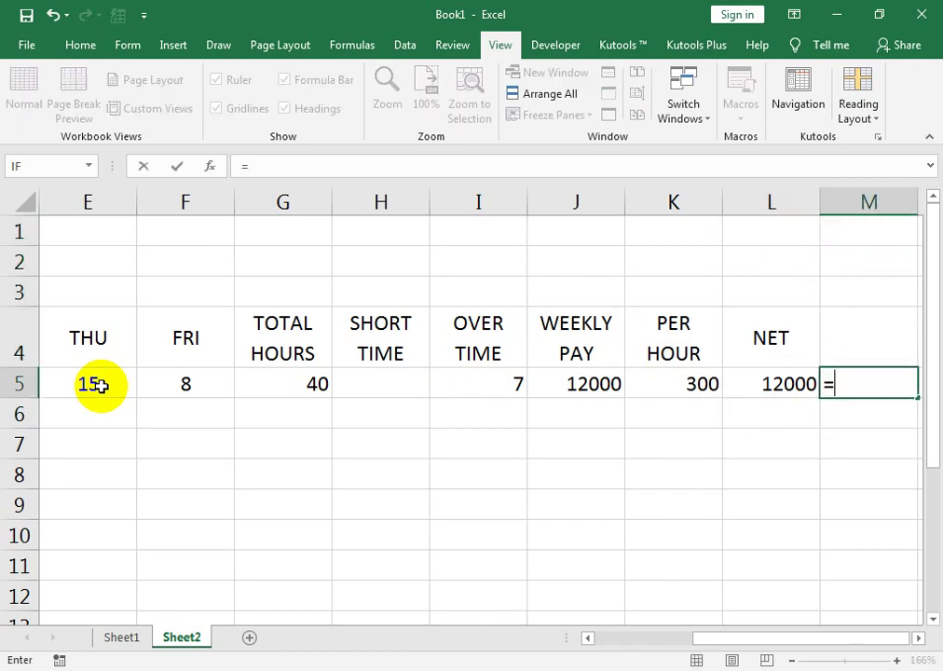
key("Left")
key("Left")
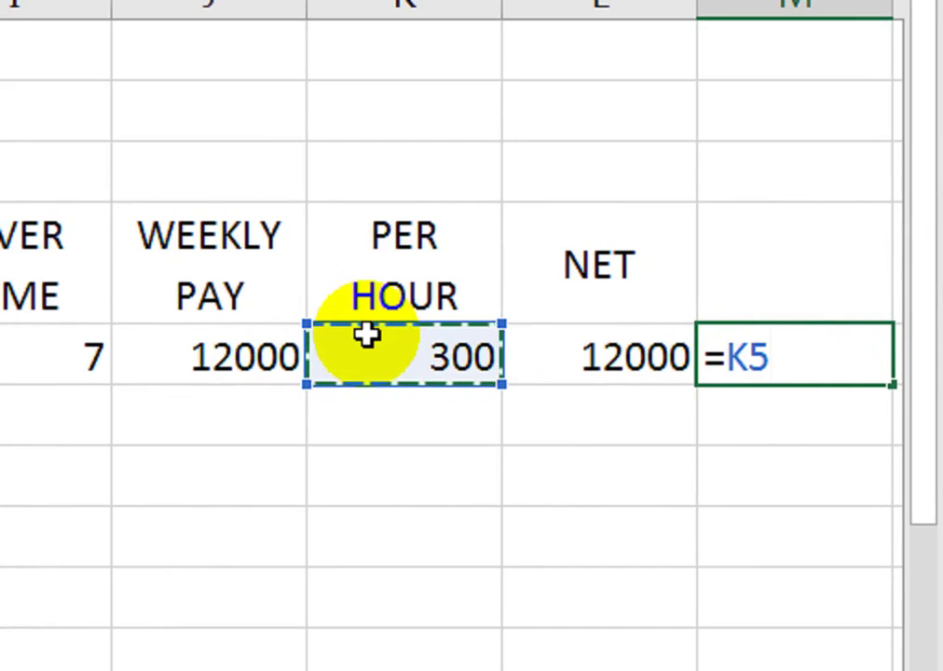
type("+*")
left_click(235, 352)
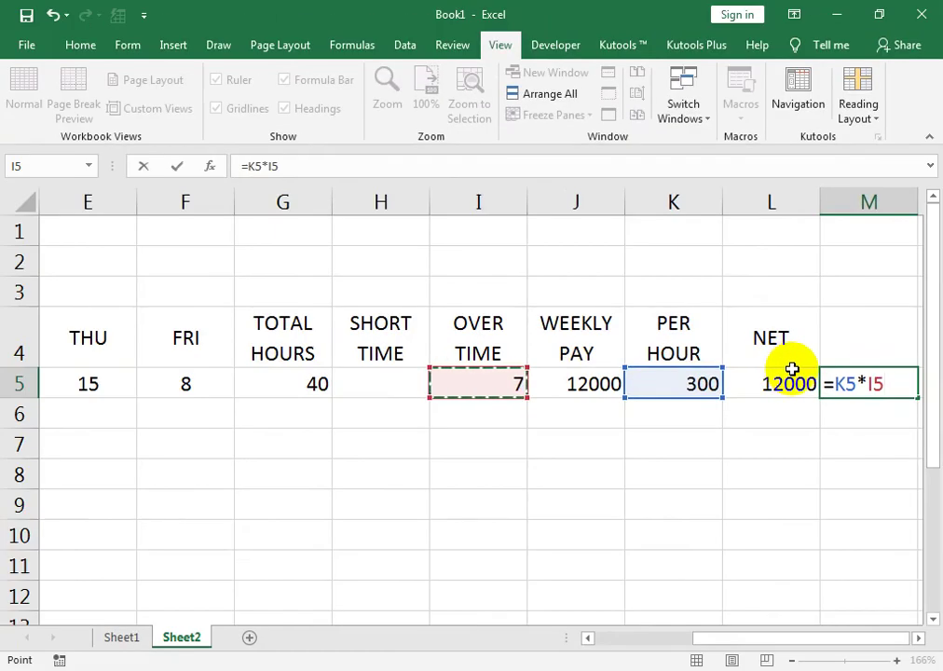
type("+")
left_click(699, 374)
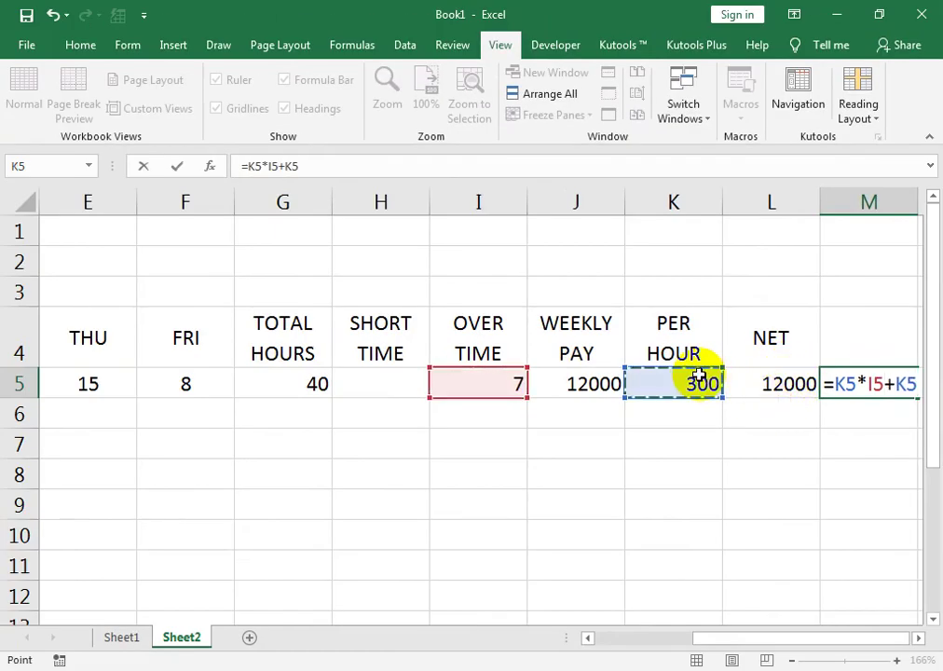
type("*")
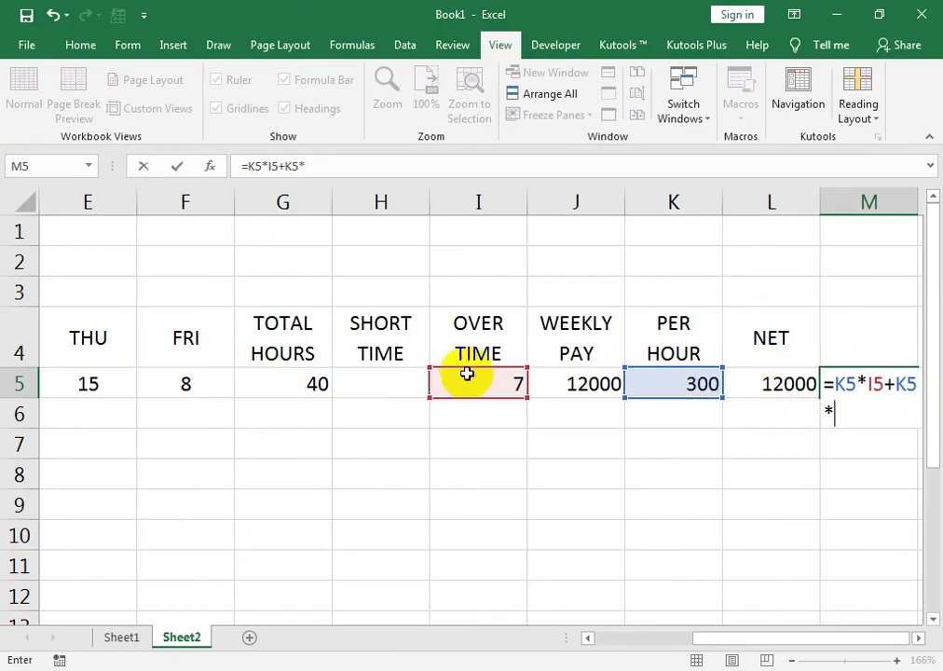
left_click(467, 374)
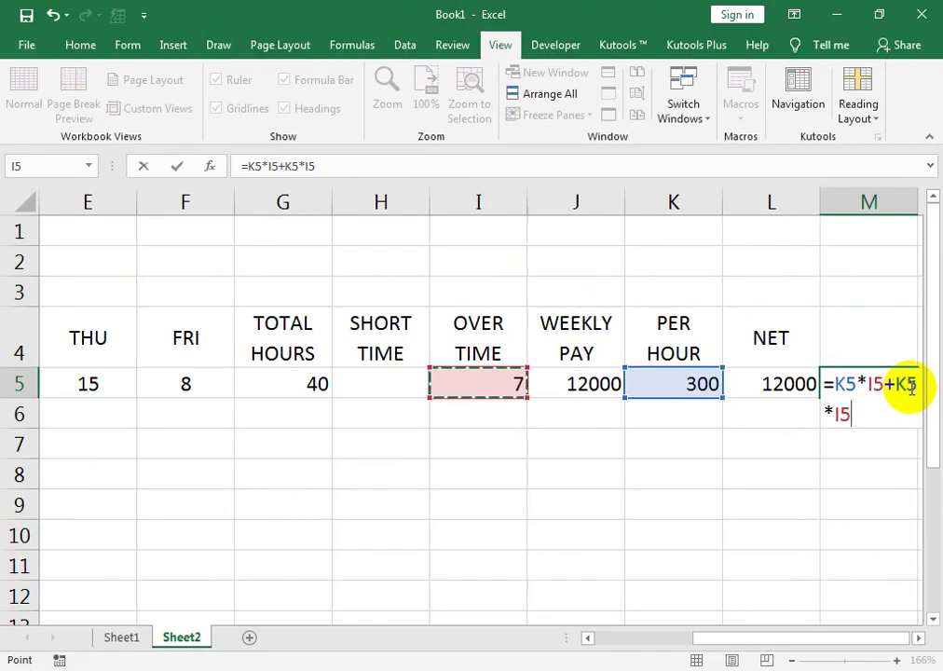
key("Return")
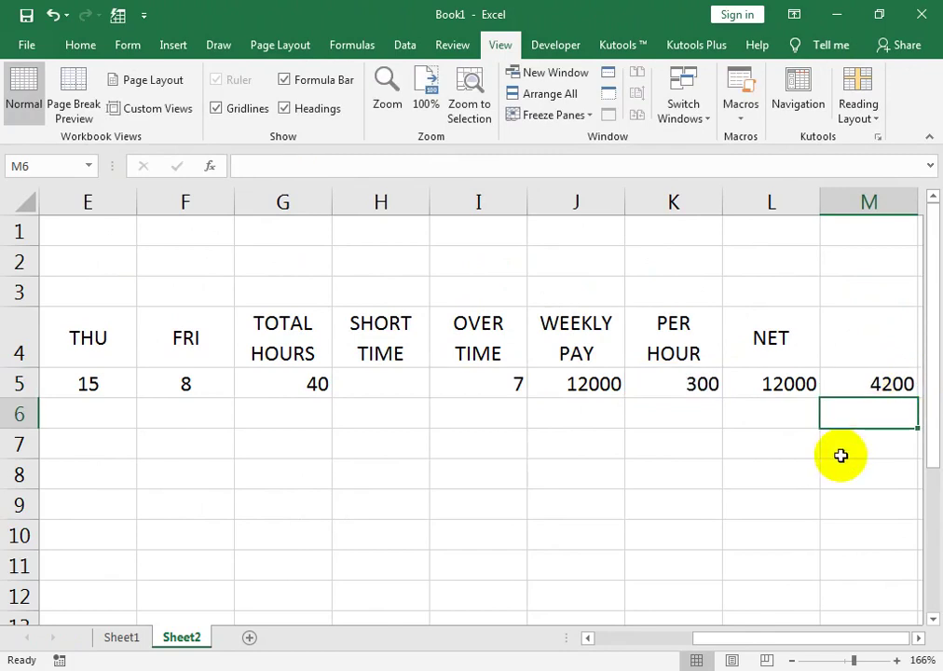
Try =K5*I5 in K7, showing 2100, then clear K7
left_click(693, 424)
left_click(691, 438)
type("=")
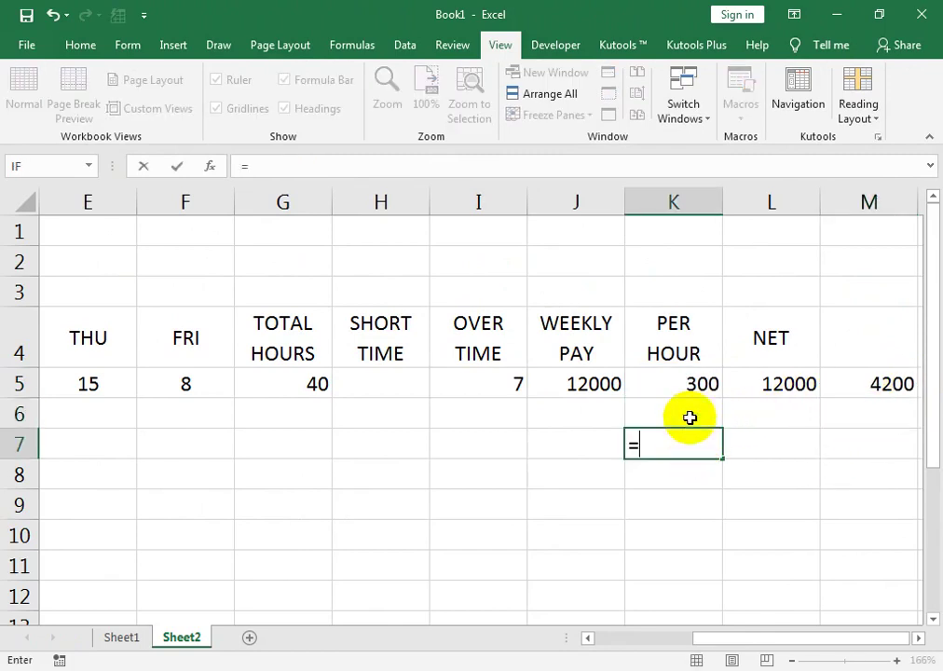
left_click(676, 381)
type("*")
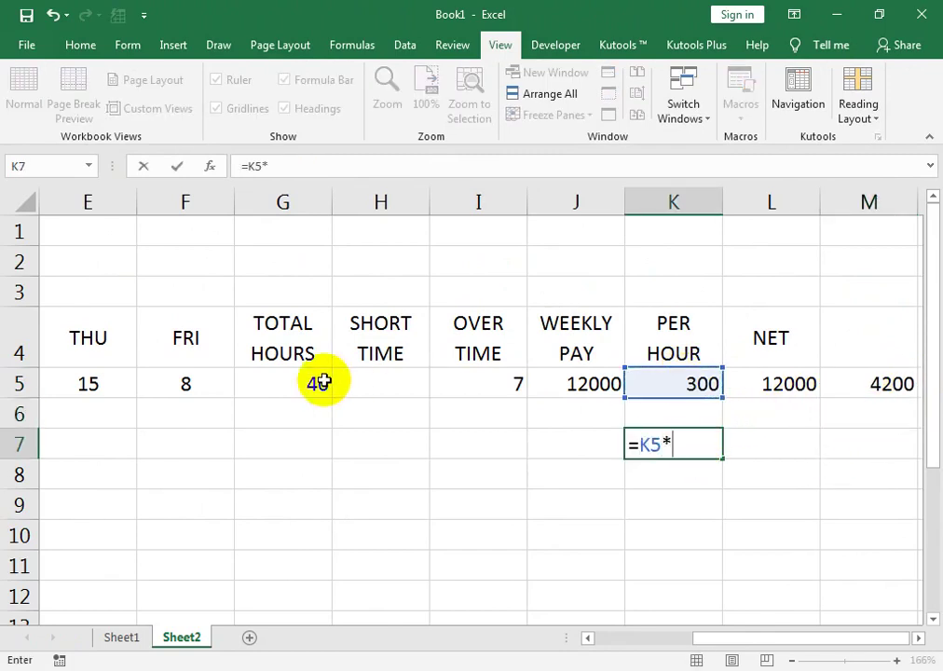
left_click(478, 358)
left_click(478, 375)
key("Return")
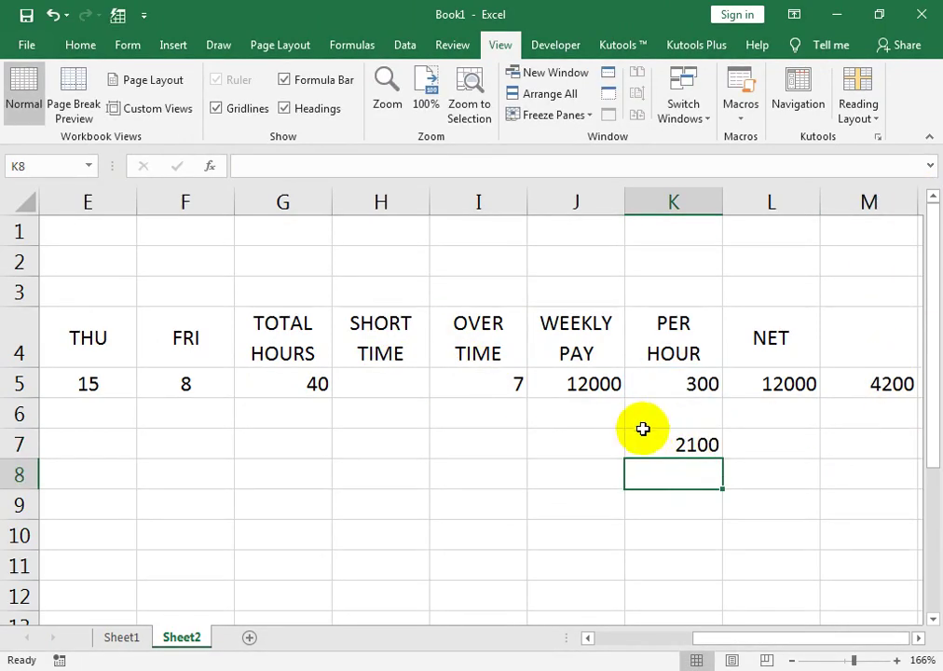
left_click(662, 454)
key("Delete")
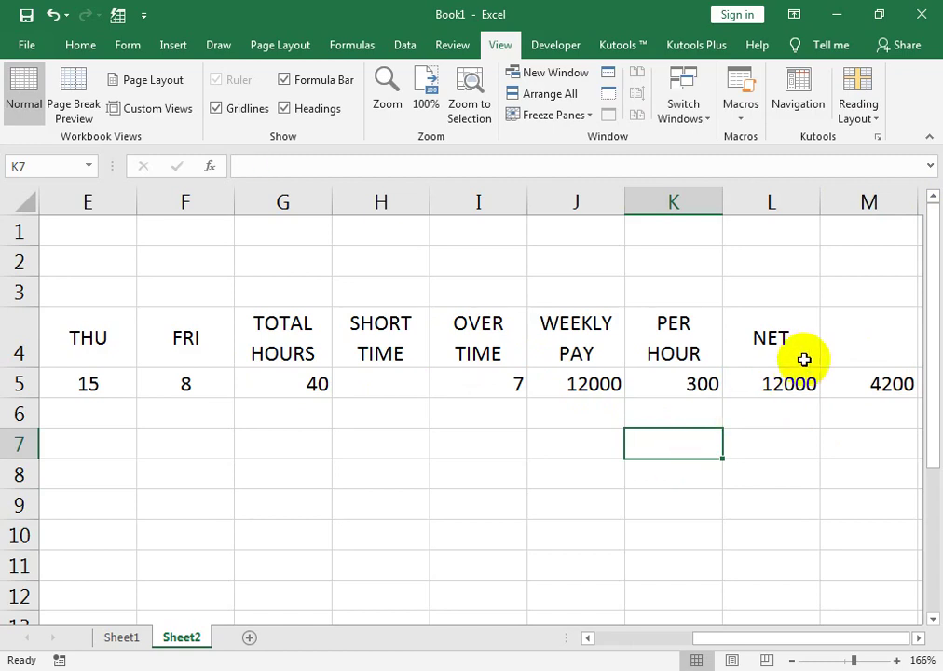
Add an OVER TIME PAY header in M4 and keep the J4:M4 headers centred
left_click(832, 363)
type("OVE")
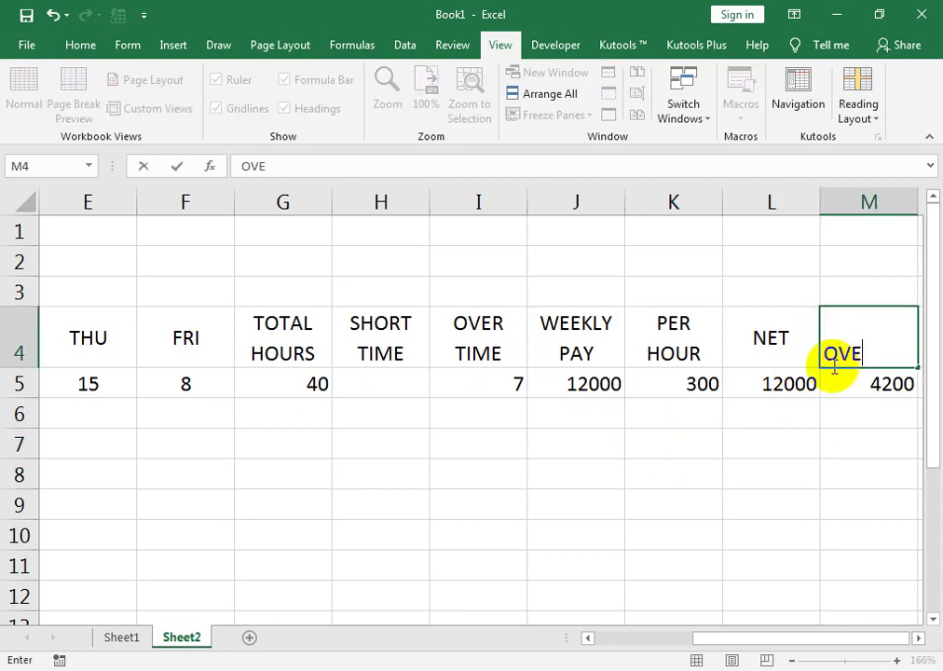
type("R TIME PAY")
key("Tab")
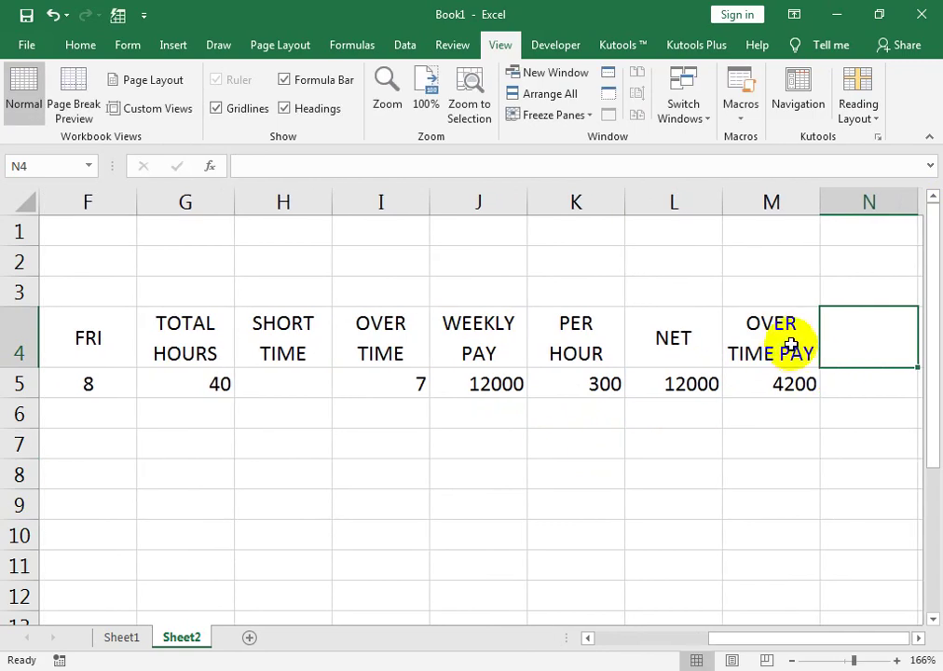
left_click_drag(779, 348, 478, 347)
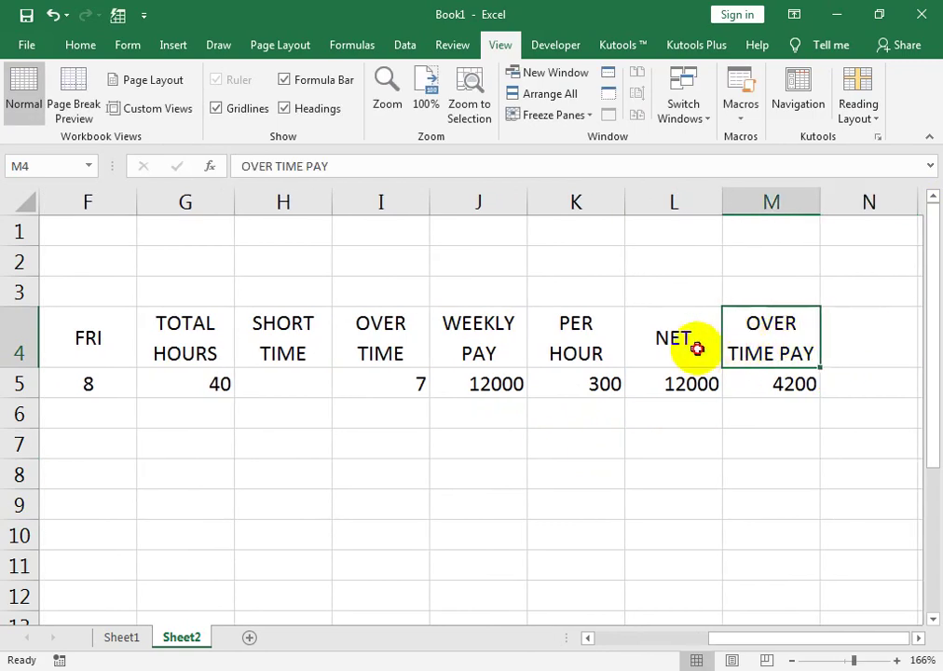
left_click(80, 45)
left_click(298, 111)
left_click(298, 111)
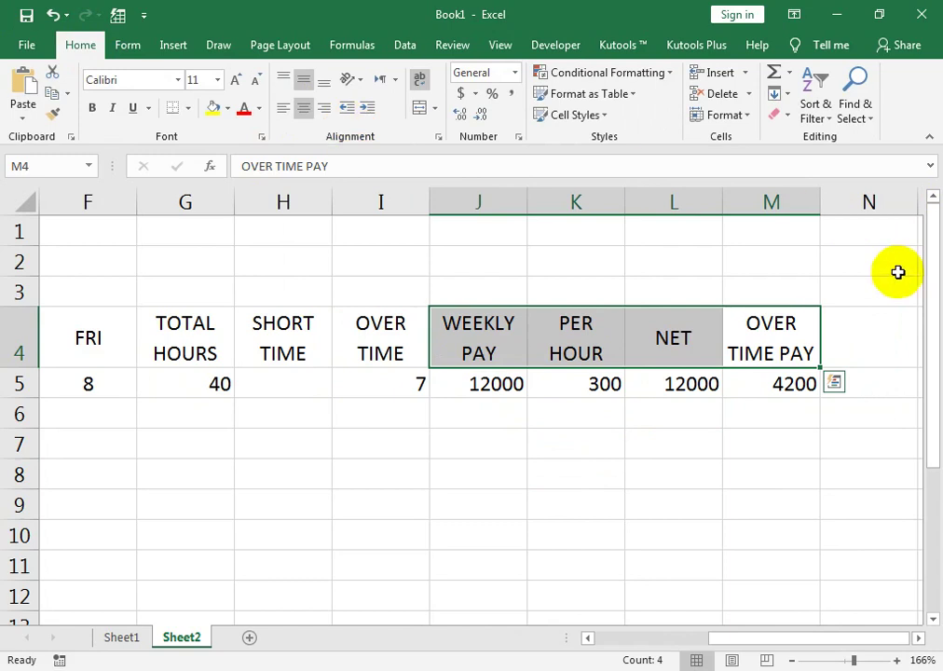
Add an Amount Payable header in N4
left_click(844, 358)
type("aMOU")
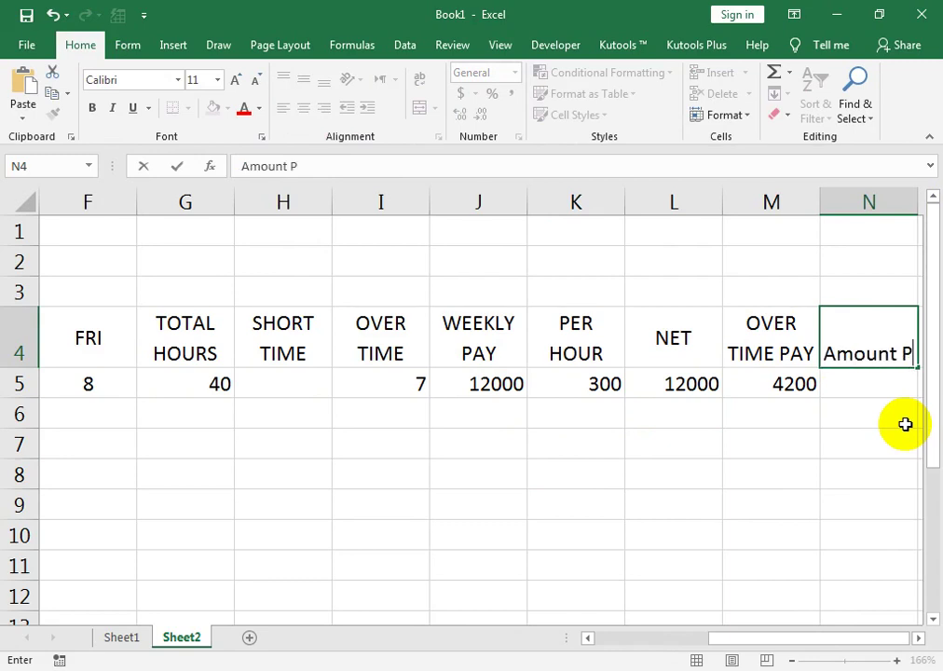
type("ayable")
key("Tab")
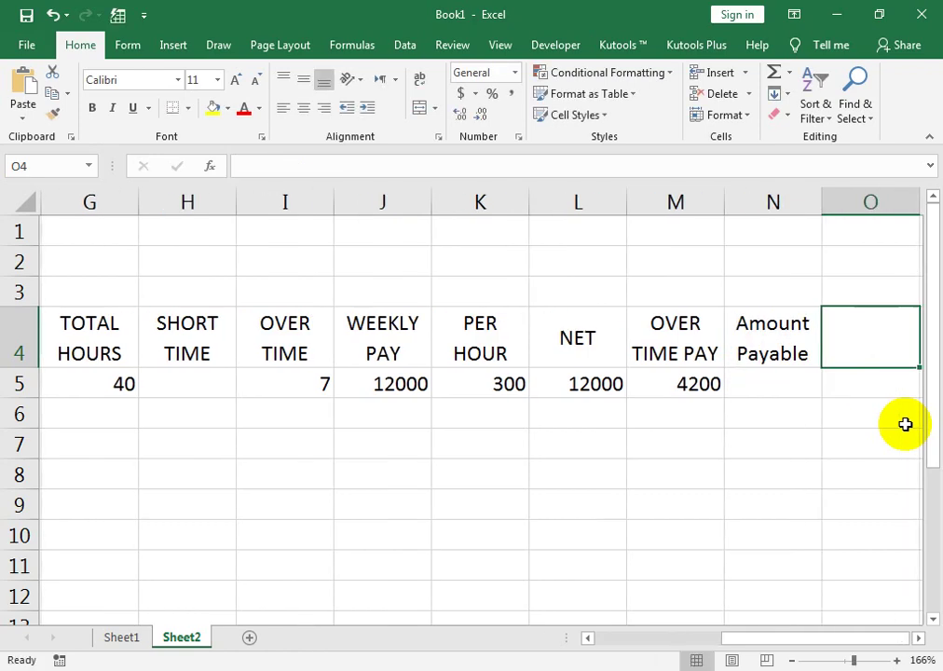
Enter =L5+M5 in N5 for an amount payable of 16200, then select the table
left_click(764, 384)
type("=")
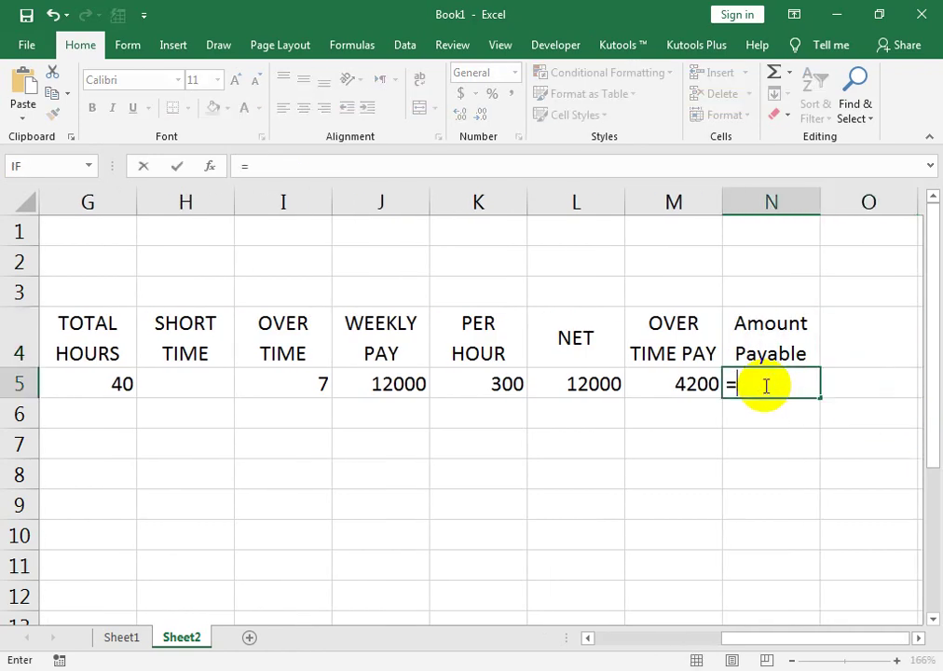
left_click(588, 384)
type("+")
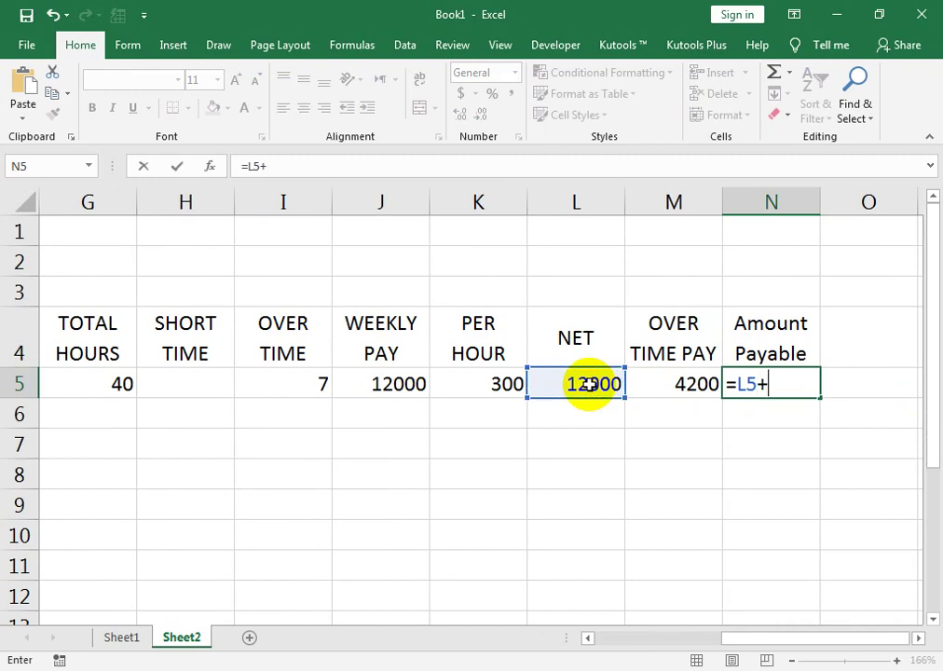
left_click(668, 390)
key("Return")
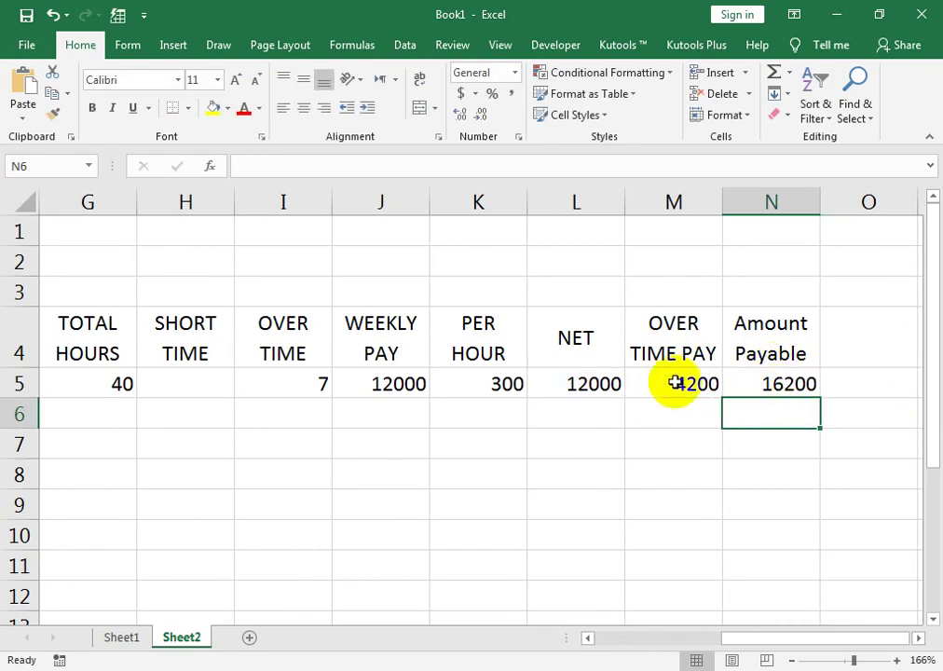
mouse_move(734, 333)
left_mouse_down()
mouse_move(3, 511)
mouse_move(20, 564)
left_mouse_up()
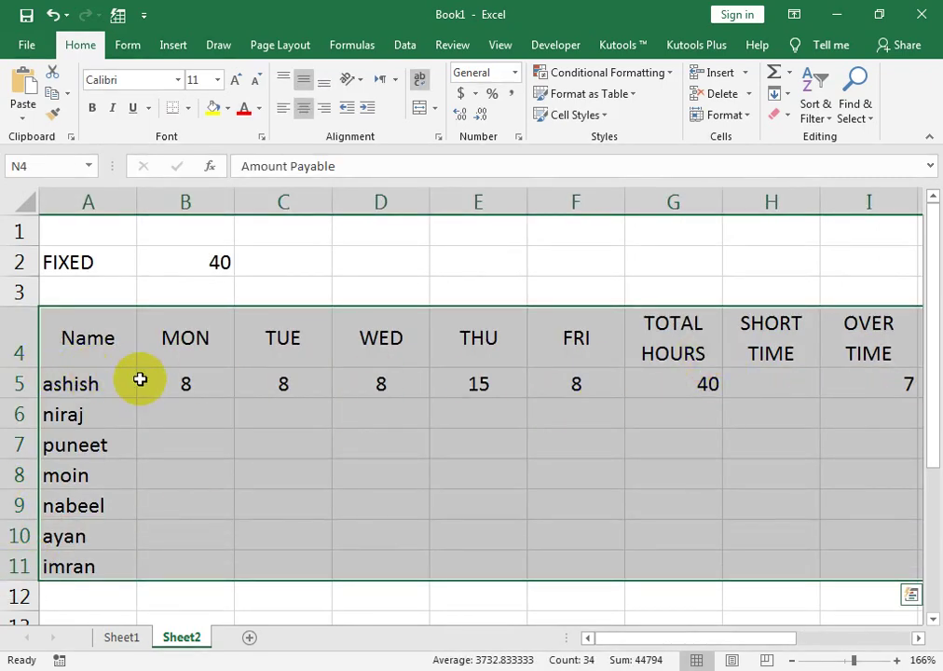
Dismiss the quick analysis and enter 8 hours for every weekday in the next employee's row
key("ctrl+q")
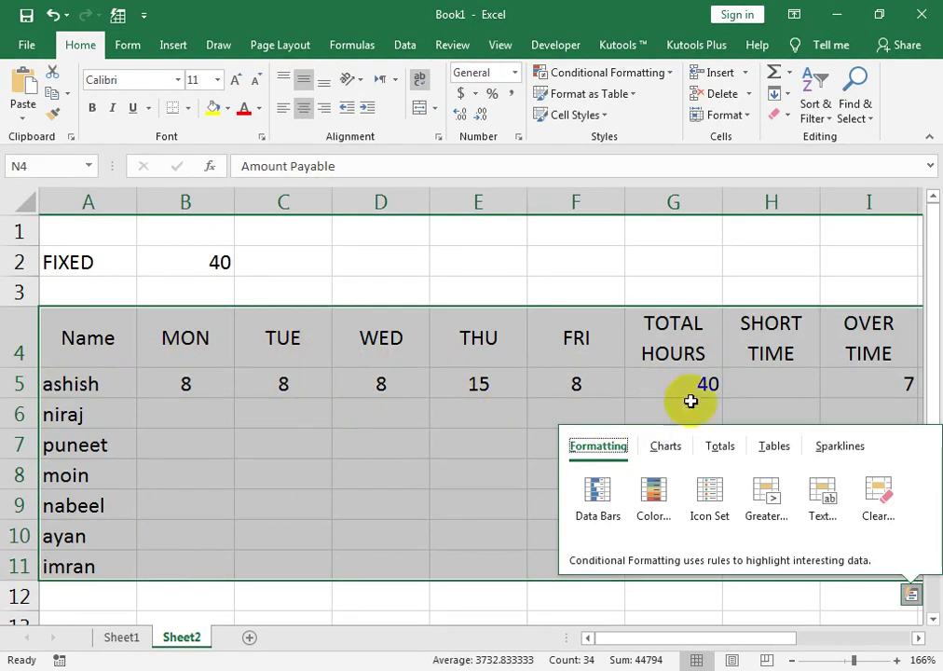
left_click(892, 386)
left_click(187, 417)
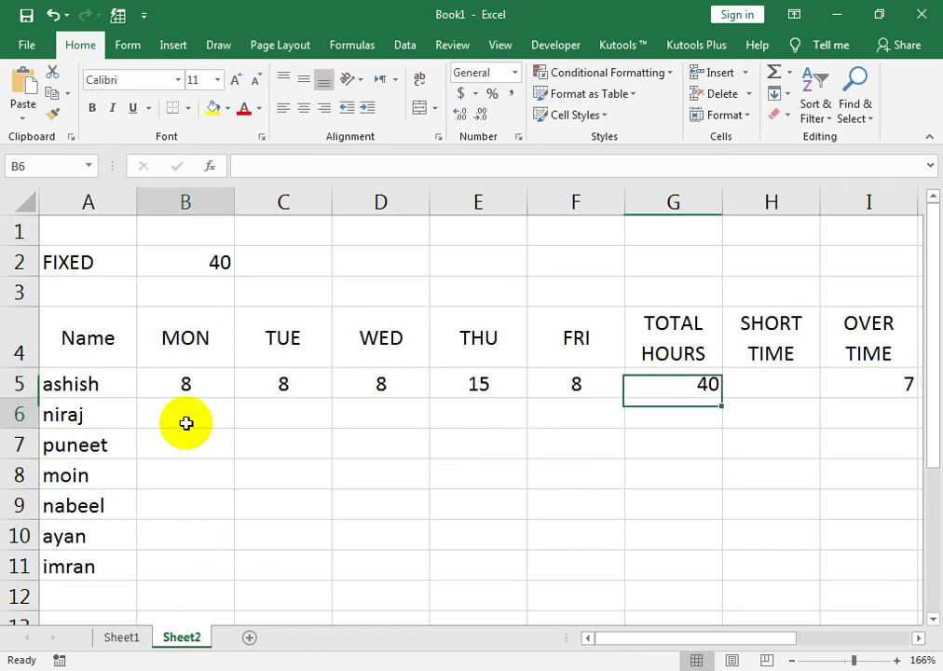
type("8")
key("Tab")
type("8")
key("Tab")
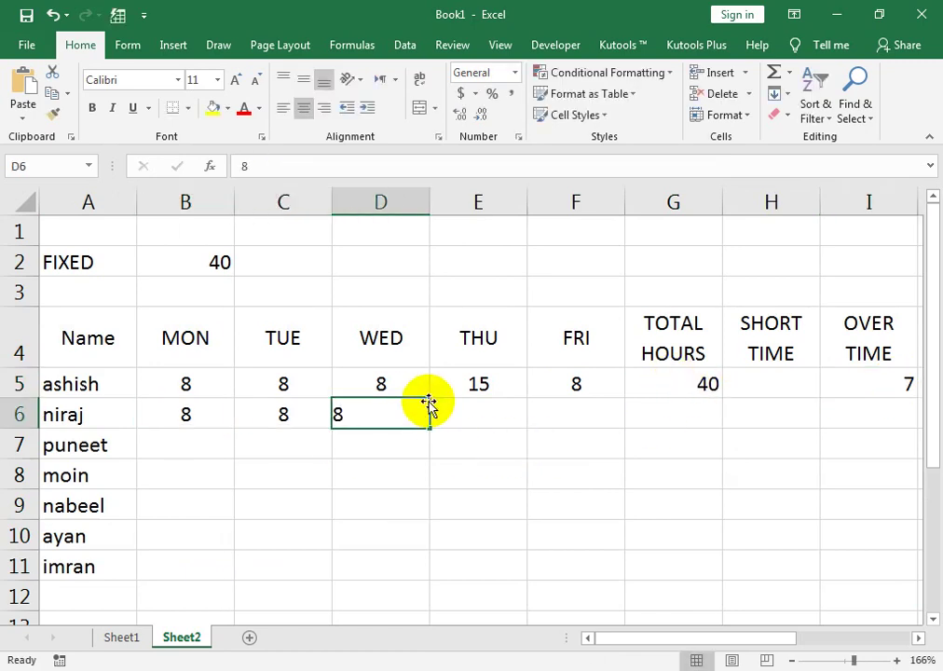
key("Tab")
type("8")
key("Tab")
type("8")
key("Tab")
key("Down")
key("Left")
key("Left")
key("Left")
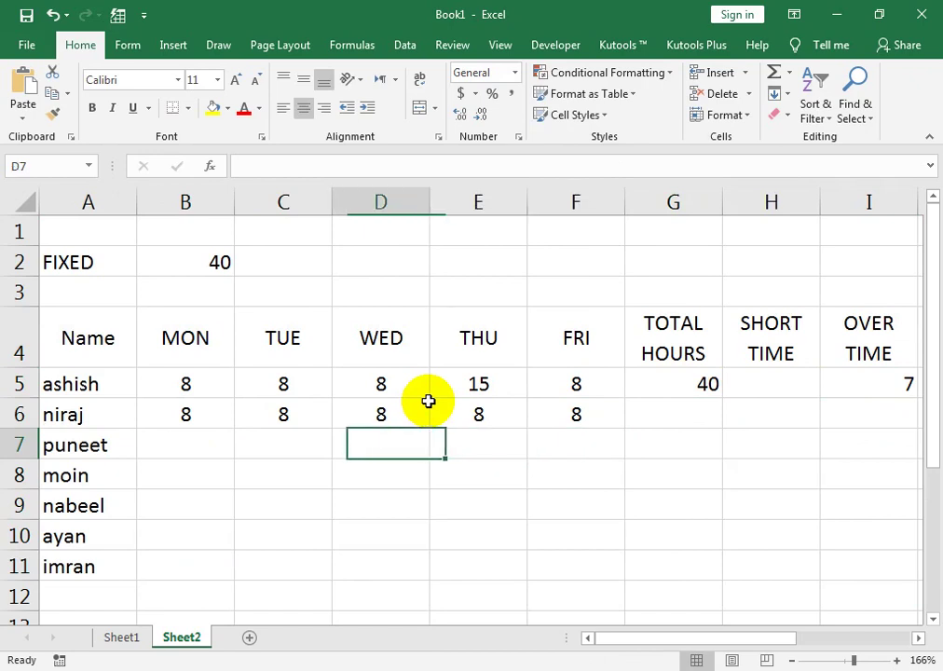
key("Left")
key("Left")
Copy the daily hours in B5:F6 down through row 11
left_click_drag(187, 385, 576, 414)
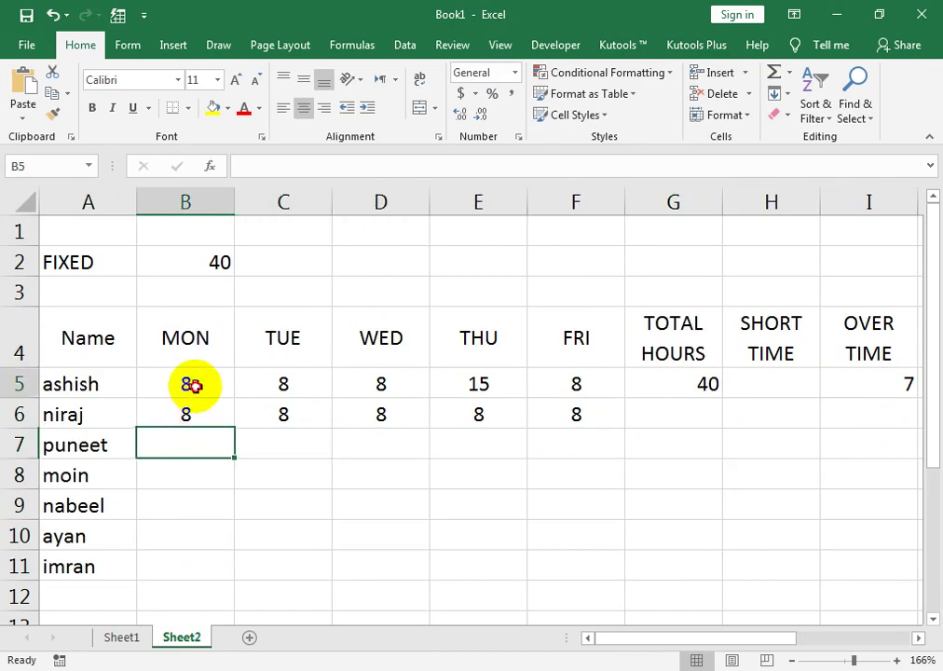
left_click(626, 436)
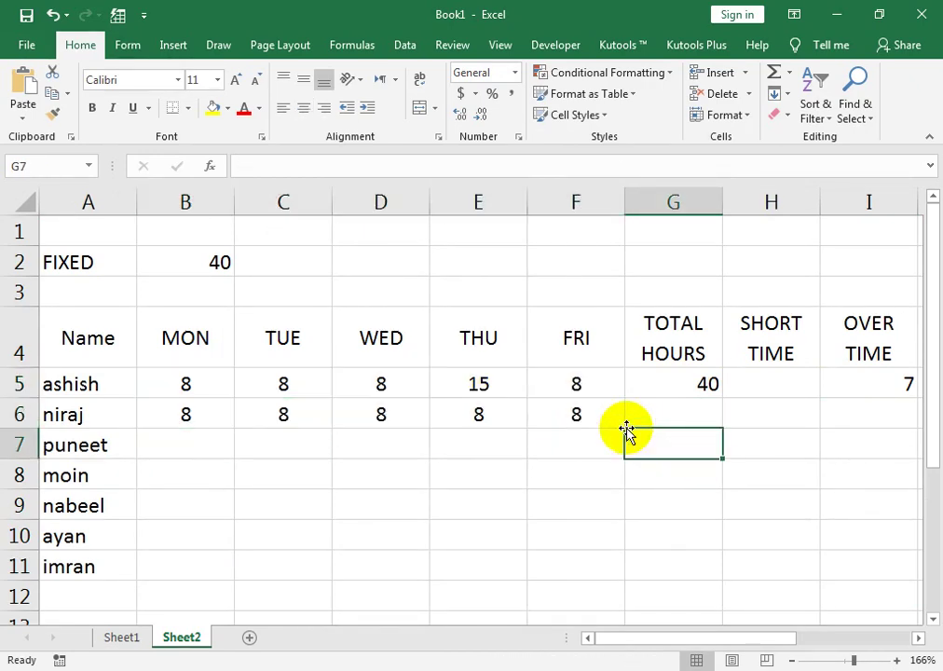
left_click_drag(616, 413, 209, 370)
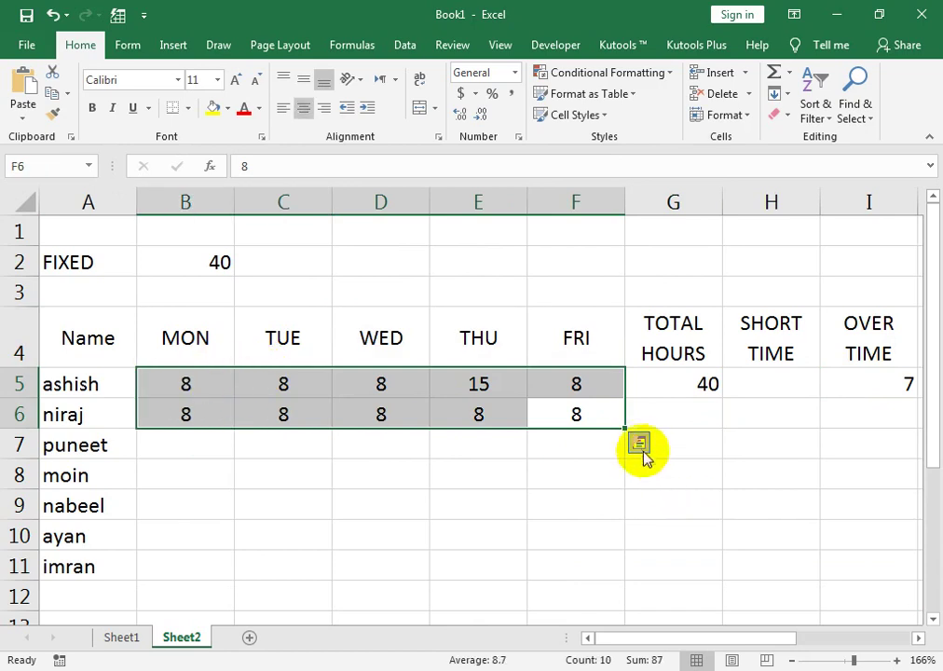
left_click_drag(626, 431, 598, 580)
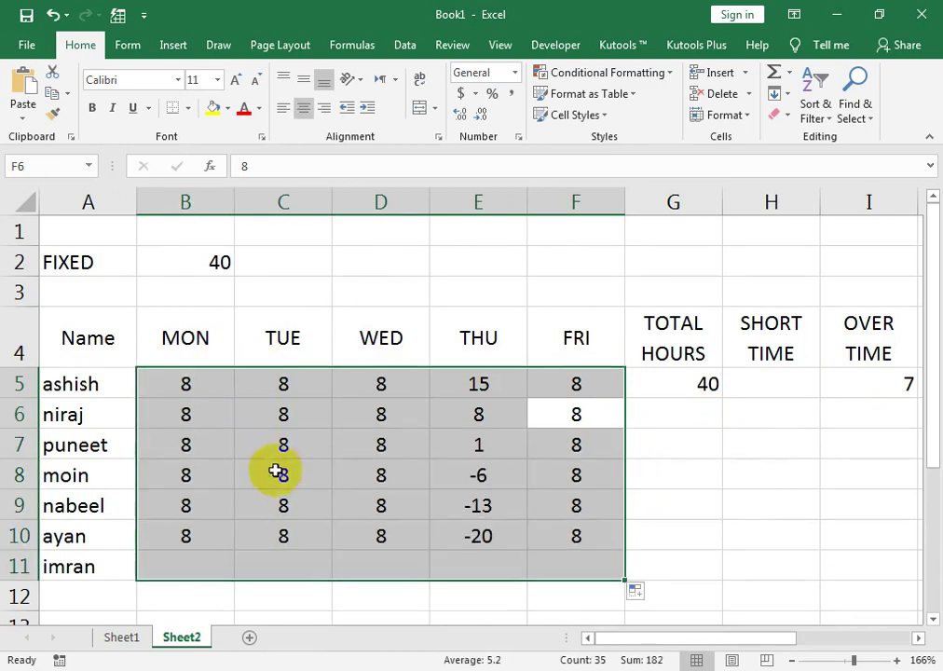
left_click(283, 505)
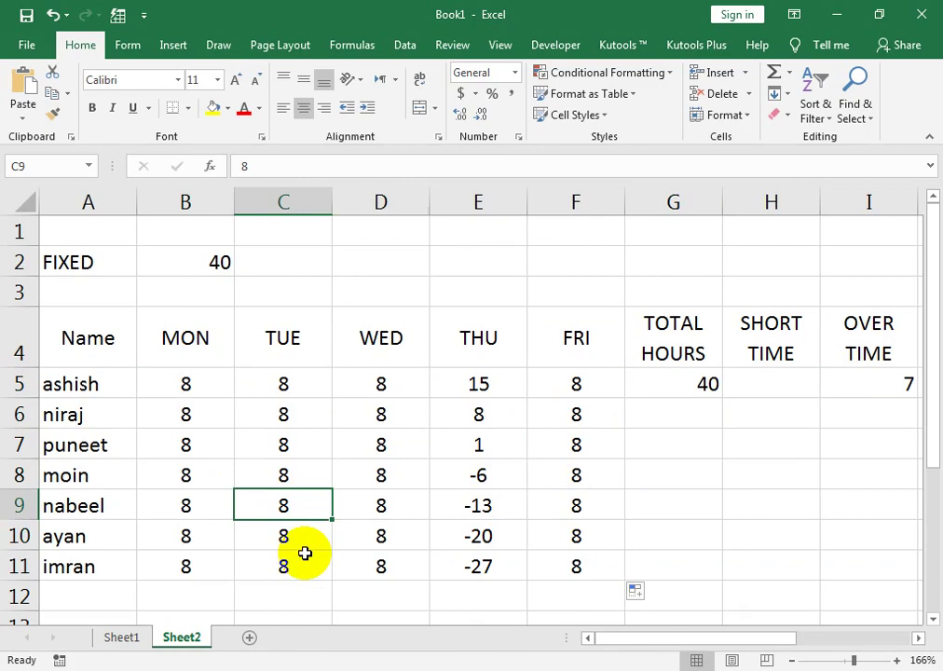
Change the Thursday hours down the column to 7, 5, 6 and 9
key("Right")
key("Right")
key("Up")
type("7")
key("Return")
type("5")
key("Return")
type("6")
key("Return")
type("18")
key("Return")
key("Left")
key("Right")
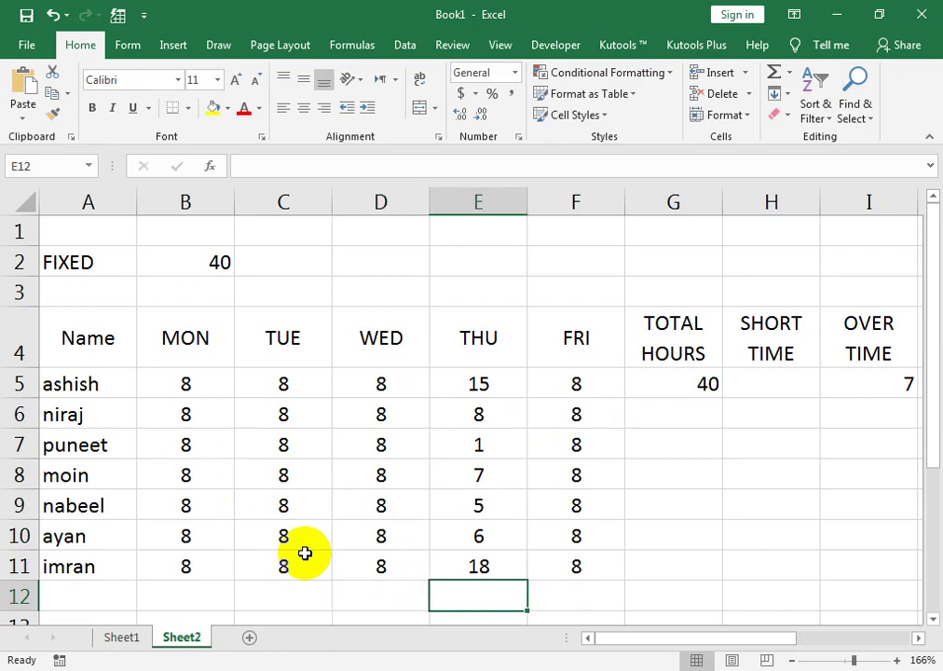
key("Up")
type("9")
key("Return")
Set one employee's Tuesday to 7 and the Monday hours to 6, 7 and 4
key("Left")
key("Left")
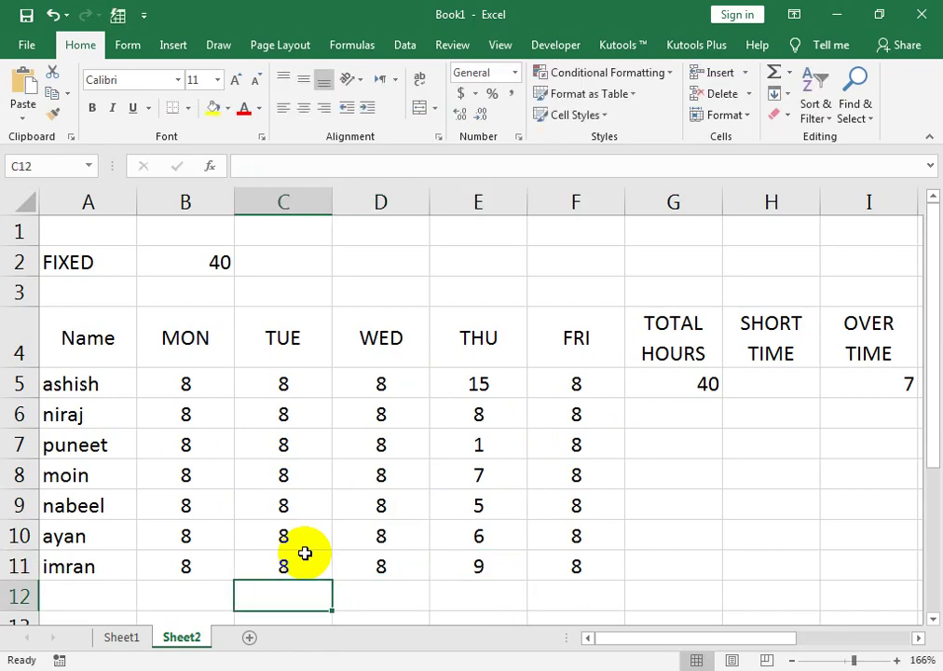
key("Up")
type("7")
key("Right")
key("Up")
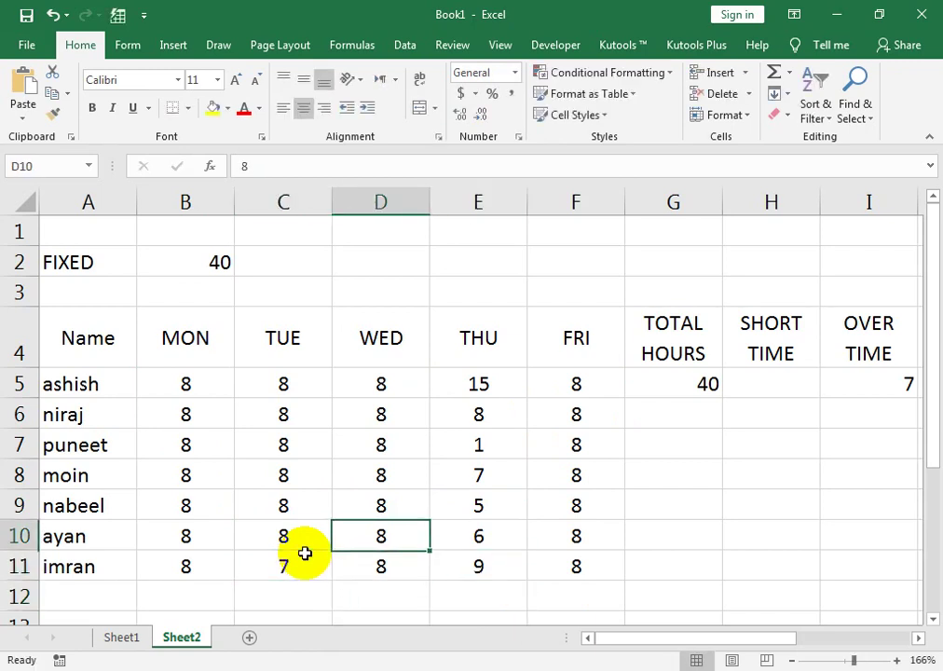
key("Up")
key("Up")
key("Left")
key("Left")
type("6")
key("Up")
key("Up")
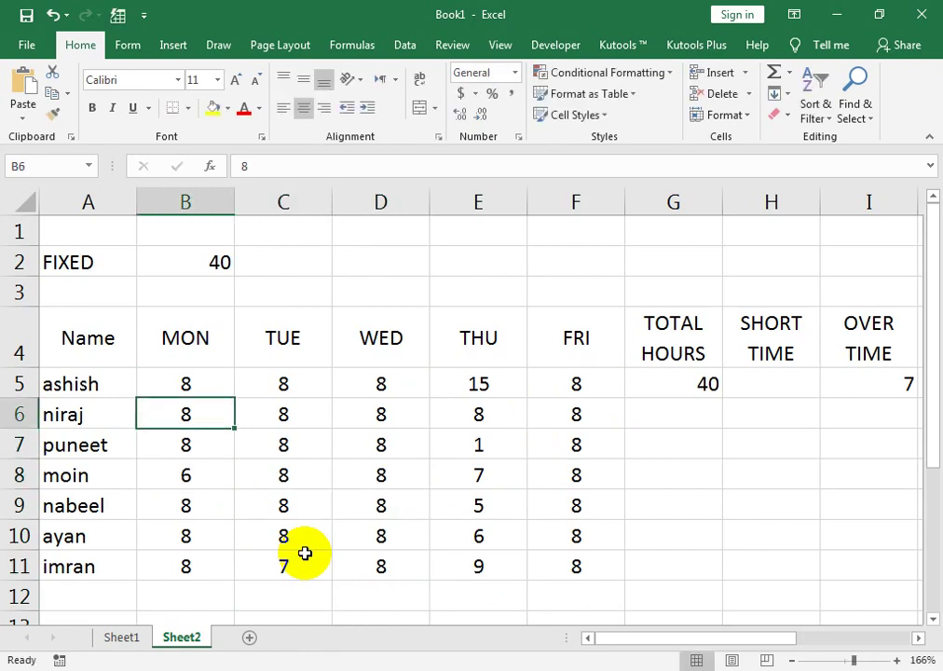
key("BackSpace")
type("7")
key("Return")
key("Down")
key("Down")
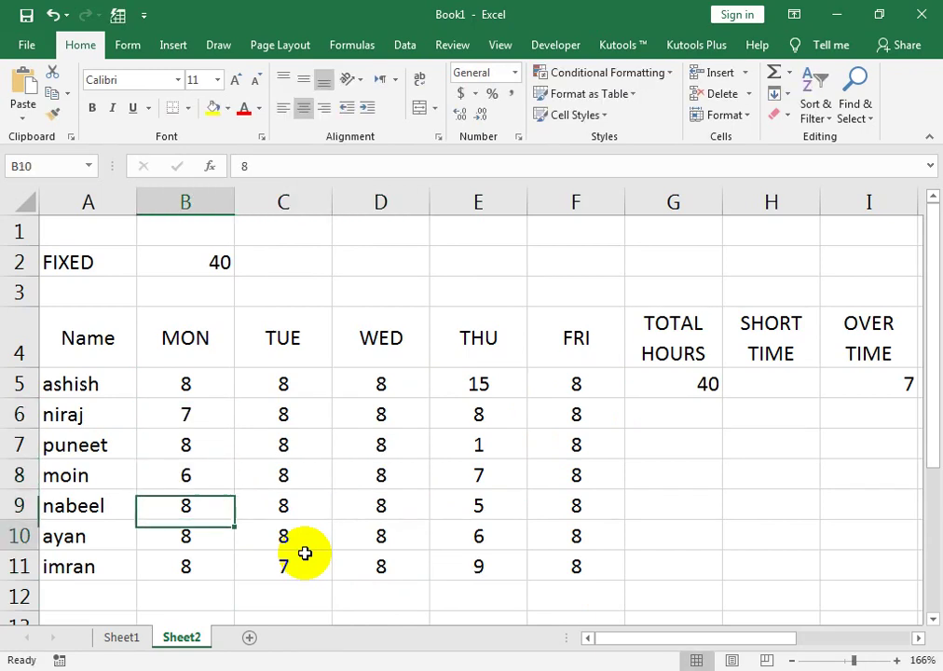
key("Down")
key("Down")
key("Return")
Set the Friday hours to 5, 8, 5 and 6, ending with 6 in F6
key("Right")
key("Right")
key("Right")
key("Right")
key("Up")
type("5")
key("Up")
type("8")
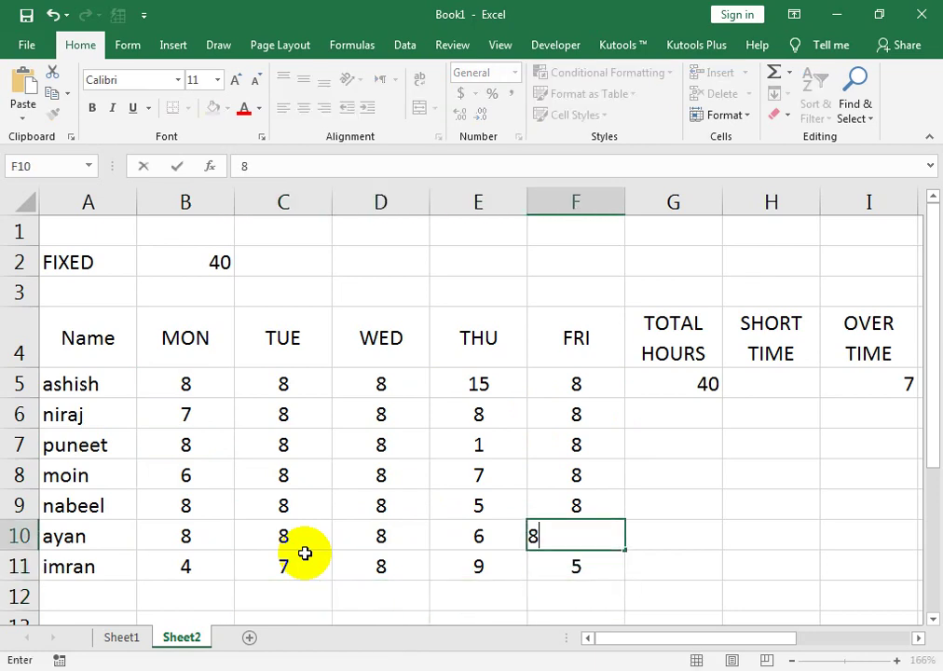
key("Up")
key("Up")
type("5")
key("Up")
key("Up")
type("6")
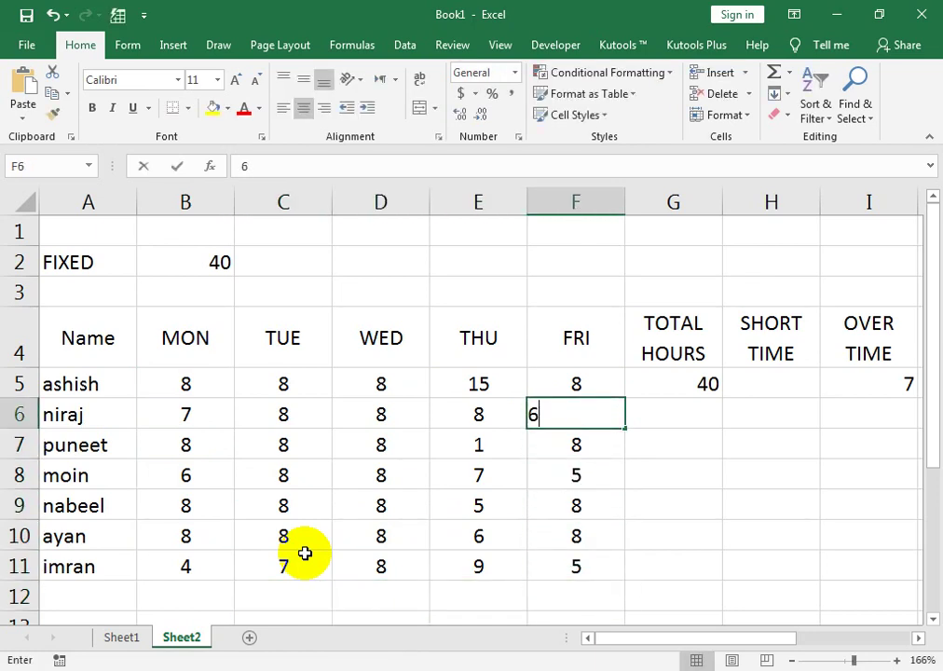
key("Right")
left_click(652, 385)
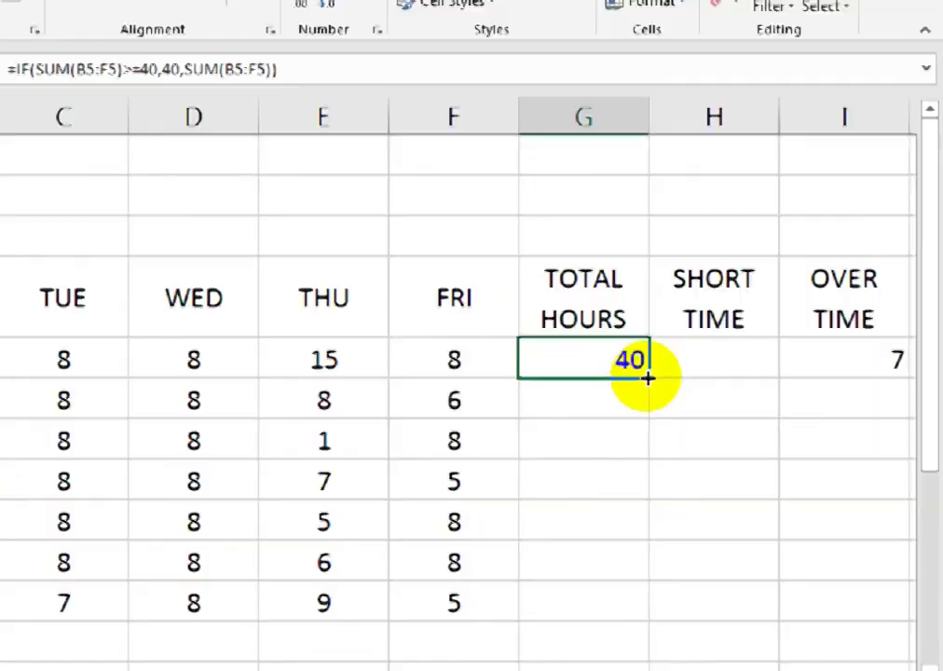
Fill the G5, H5 and I5 formulas down to row 11 and centre the total hours
mouse_move(721, 398)
left_mouse_down()
mouse_move(684, 530)
mouse_move(702, 561)
left_mouse_up()
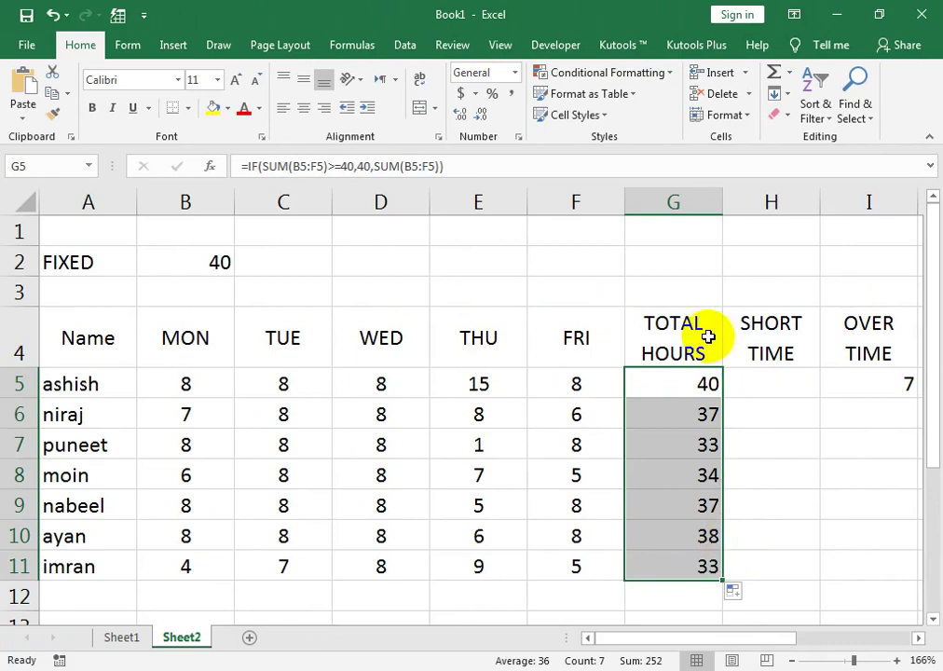
left_click(303, 107)
left_click(771, 377)
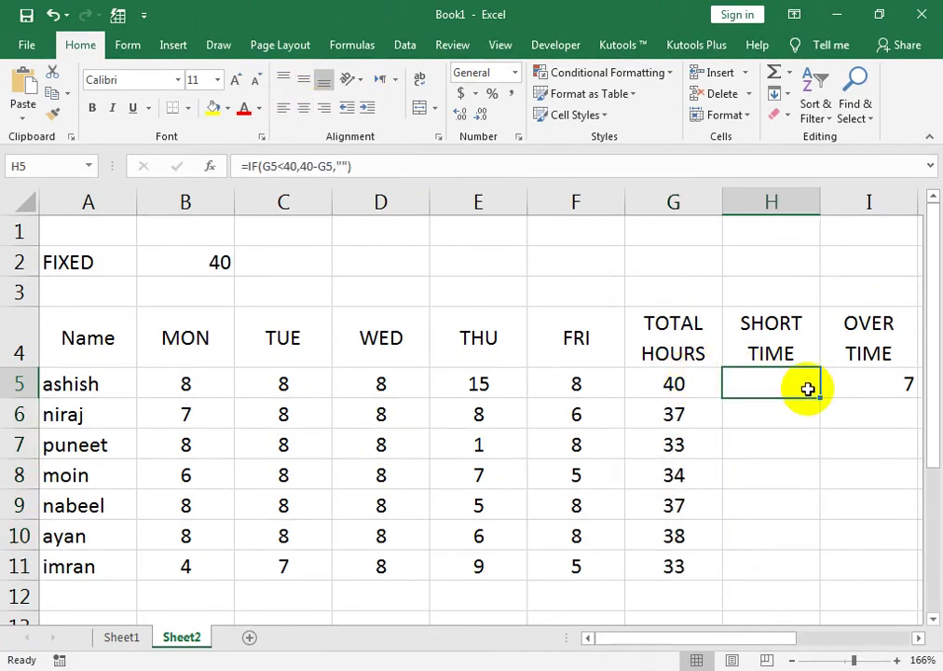
left_click_drag(821, 399, 817, 569)
left_click(910, 389)
left_click_drag(917, 399, 902, 569)
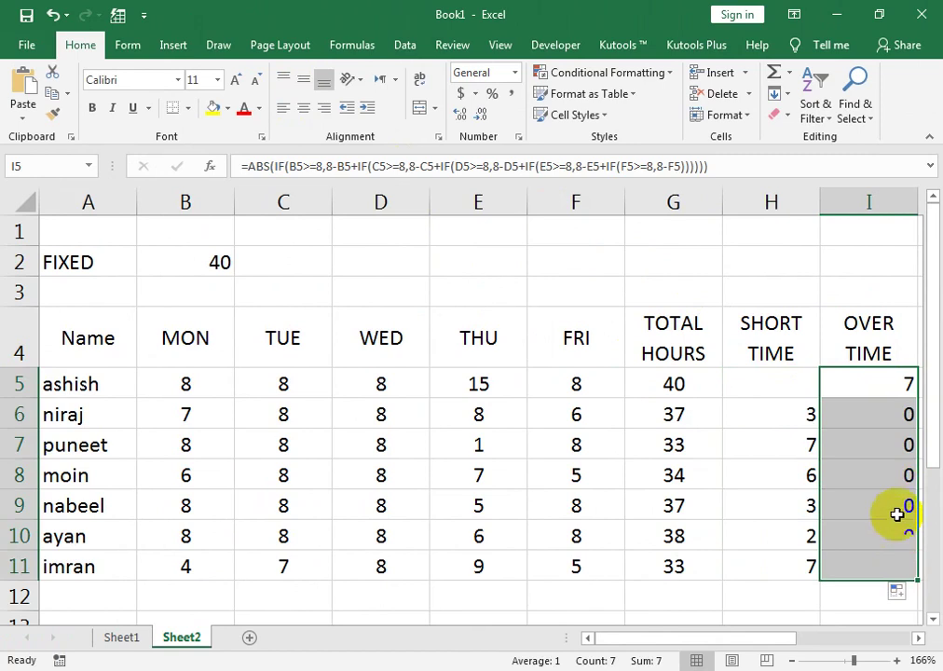
left_click_drag(871, 444, 769, 432)
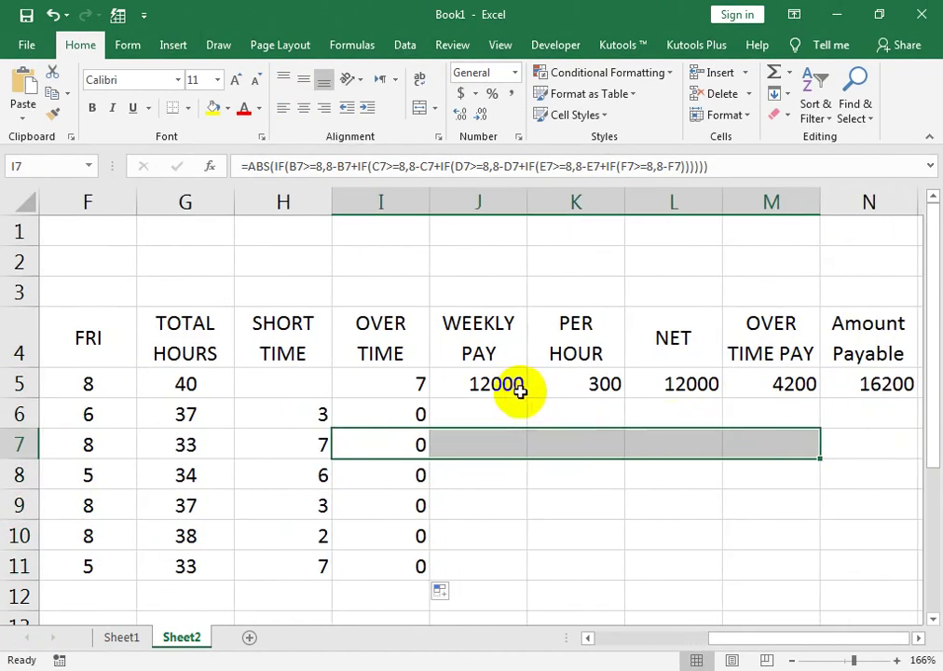
left_click(495, 380)
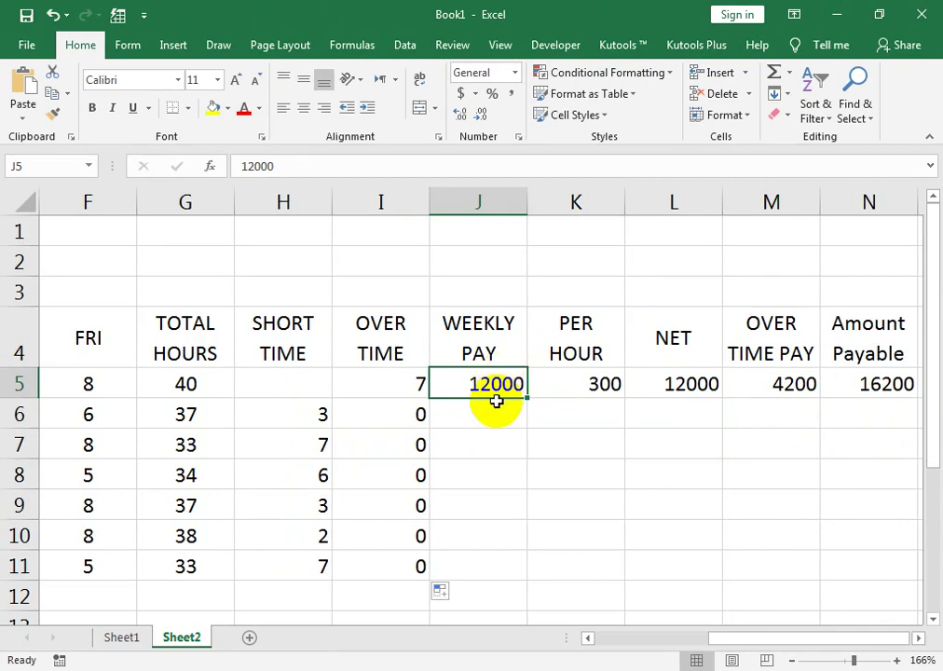
Enter weekly pay of 15000, 12000, 10000, 8000, 9000 and 14000 in J6:J11
left_click(497, 407)
type("1500")
key("Return")
type("00")
key("Return")
type("10")
key("Return")
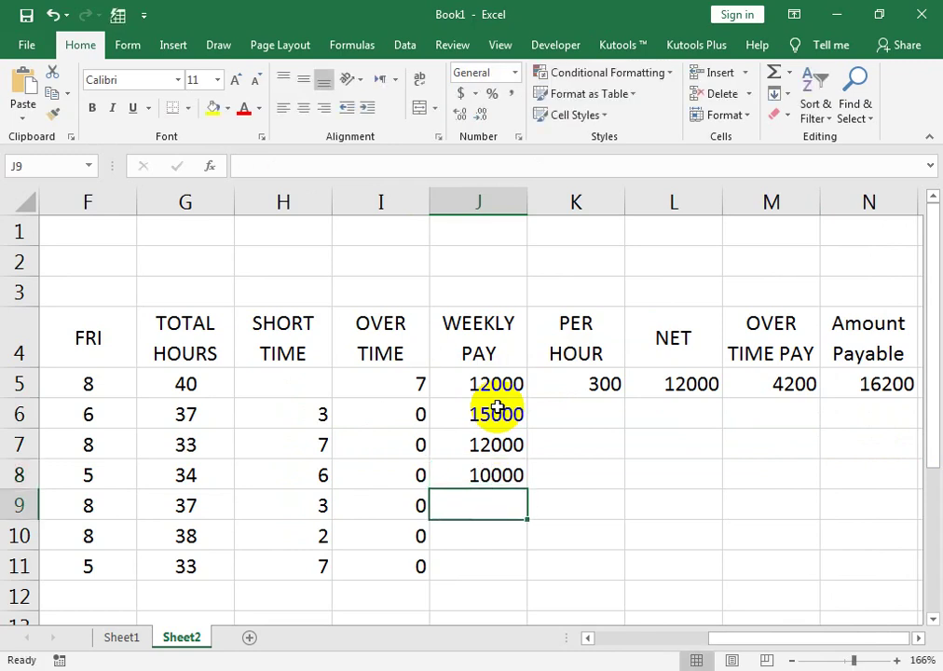
type("8000")
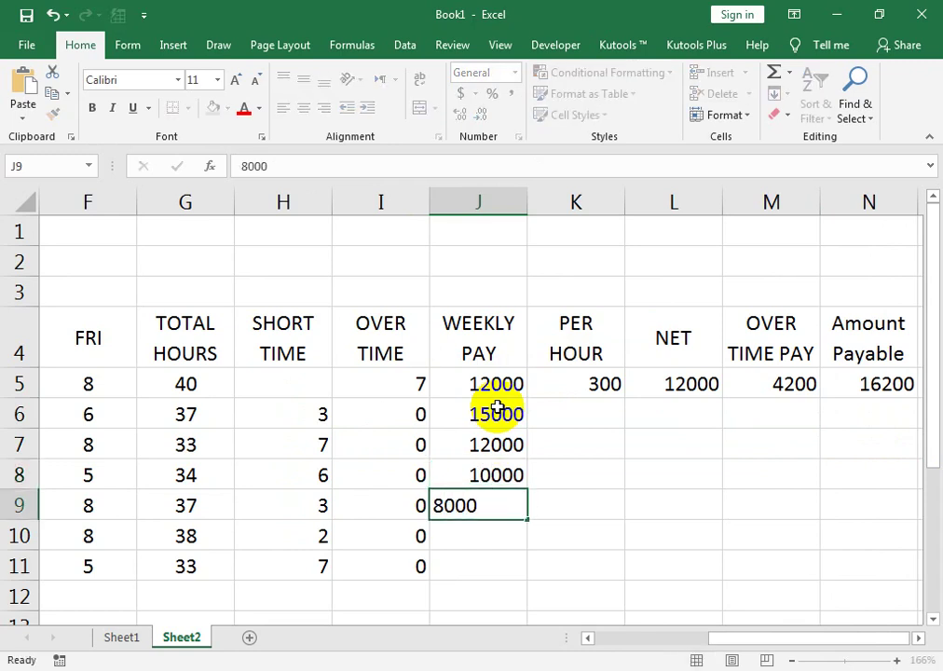
key("Return")
type("9")
key("Return")
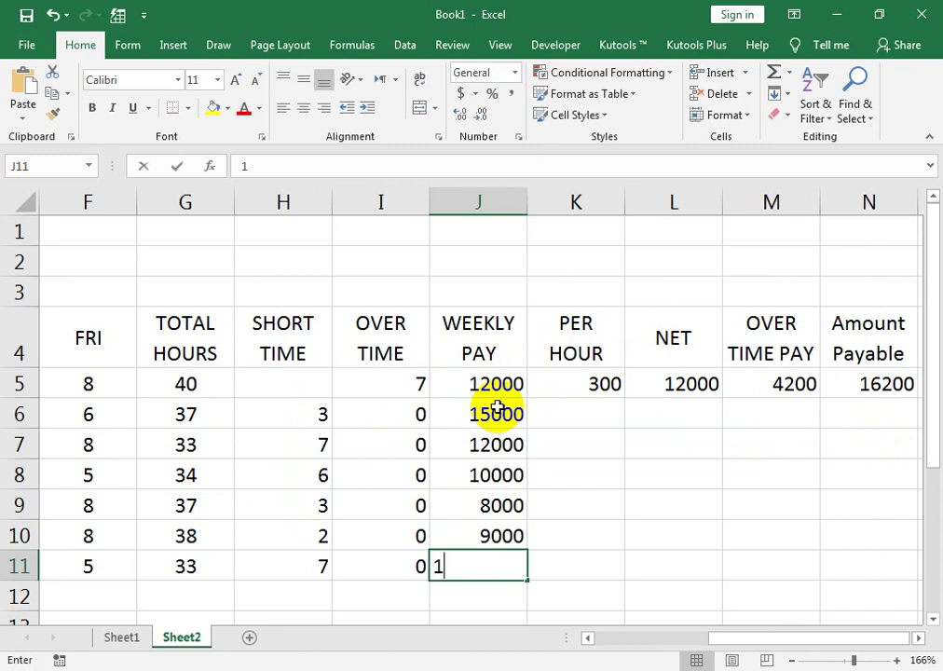
type("4000")
key("Tab")
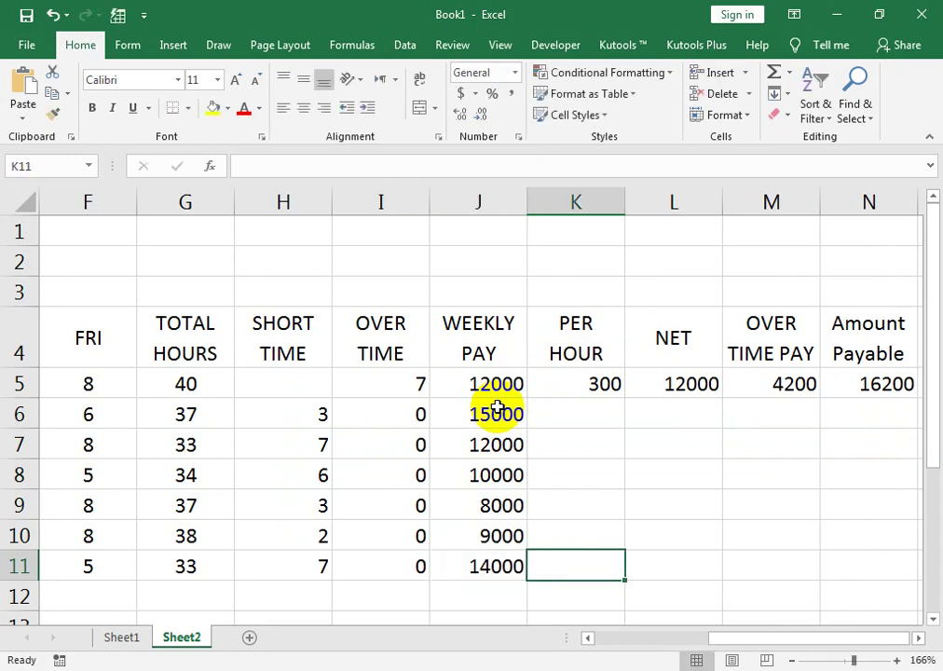
Fill the K5, L5, M5 and N5 formulas down to row 11
left_click(606, 386)
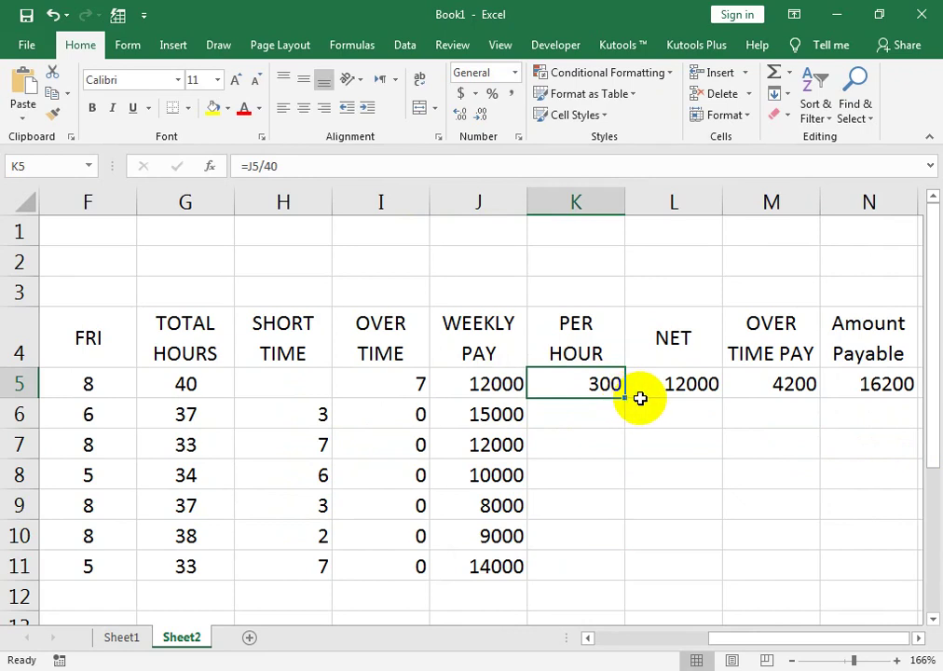
left_click_drag(621, 398, 644, 563)
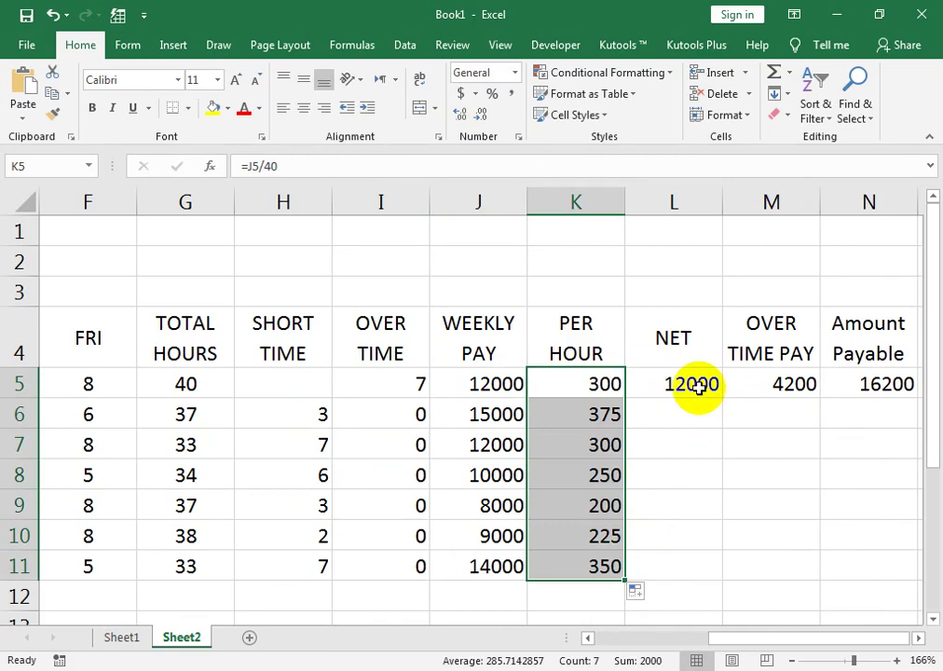
left_click(685, 388)
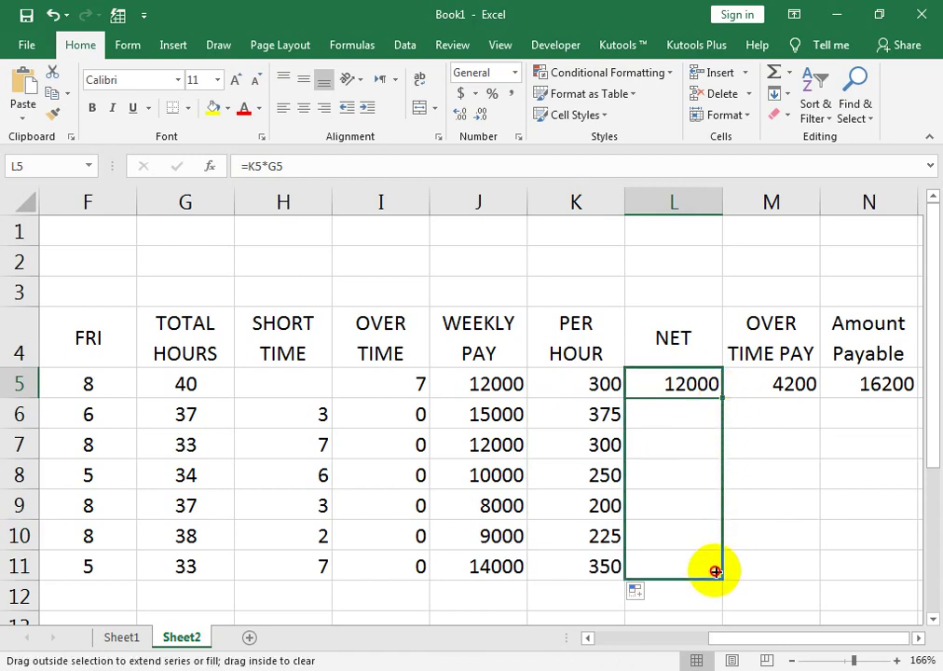
left_click_drag(725, 396, 715, 565)
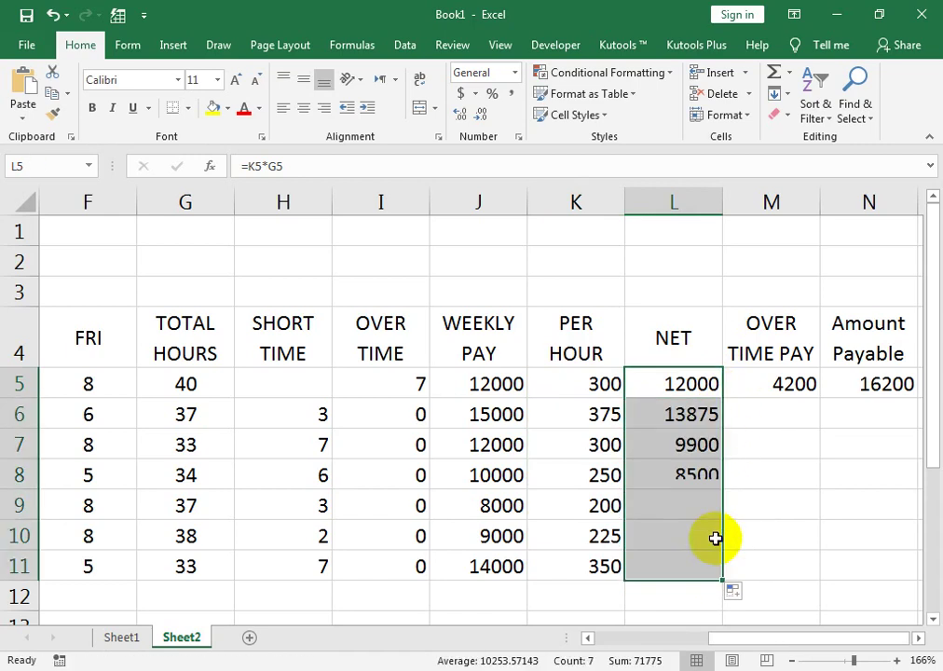
left_click(790, 386)
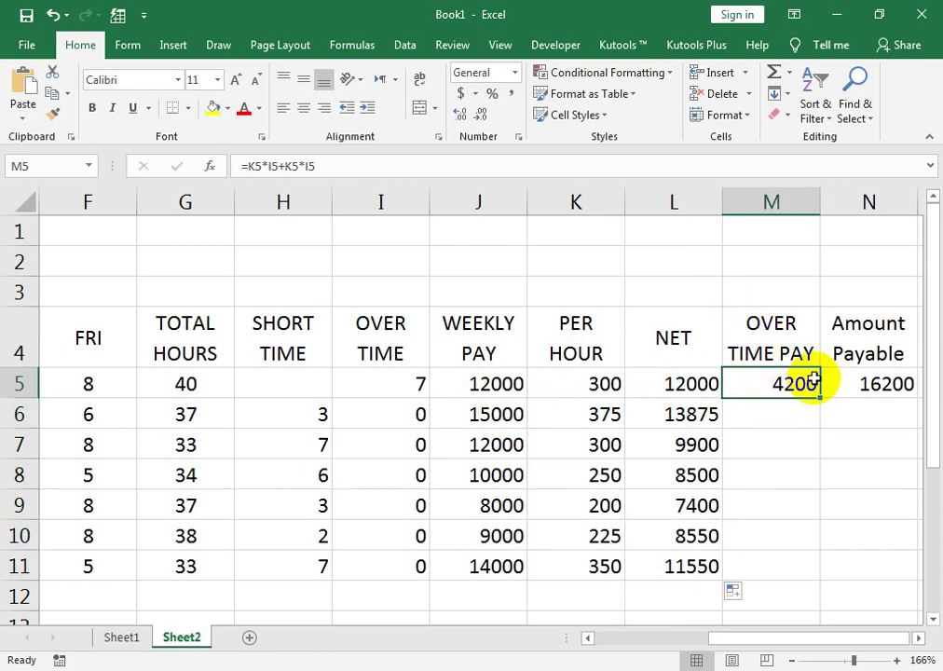
left_click_drag(824, 398, 811, 572)
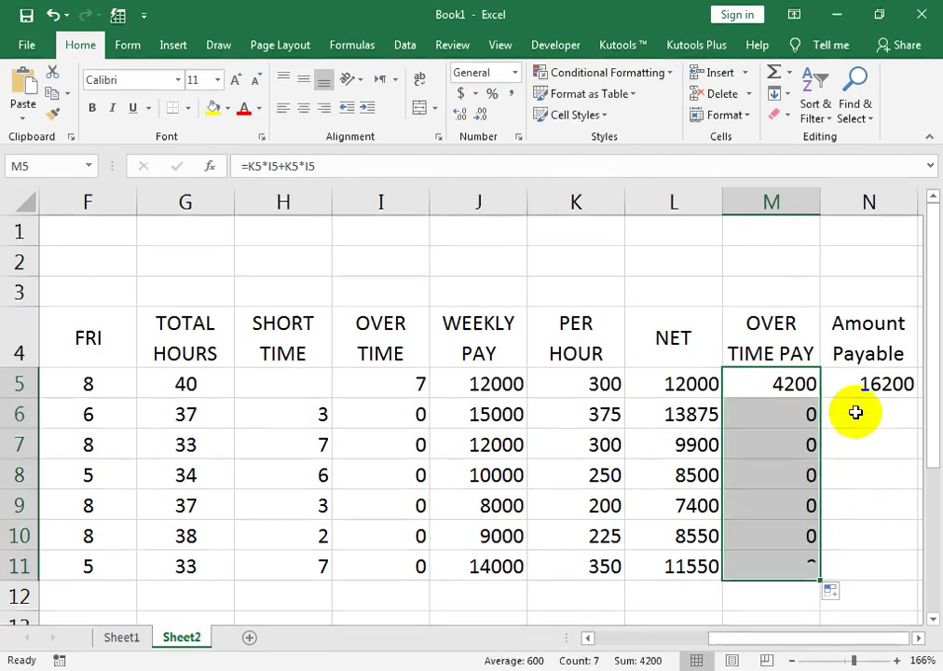
left_click(856, 411)
left_click(876, 383)
left_click_drag(917, 397, 913, 565)
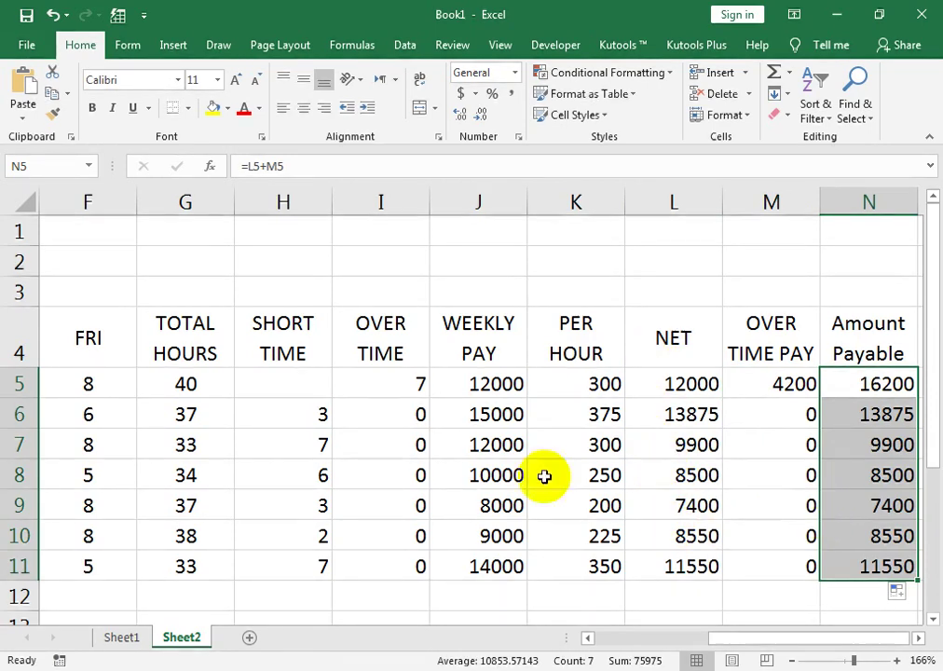
left_click(84, 474)
Change row 8's hours to 9 in F8, 10 in E8 and 8 in B8
type("9")
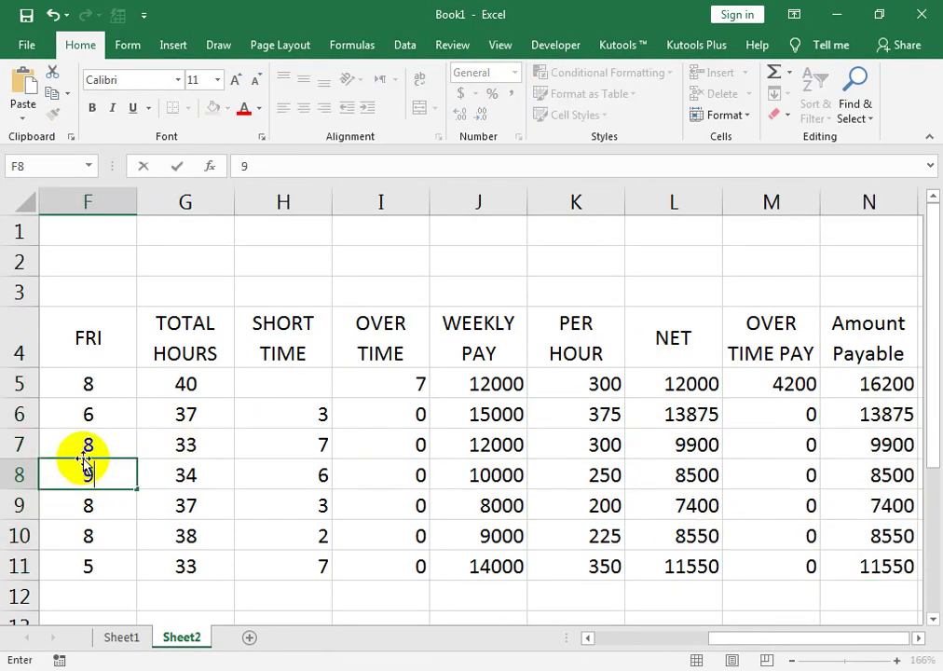
key("Return")
left_click(19, 474)
key("Left")
key("Right")
key("Left")
key("Left")
key("Left")
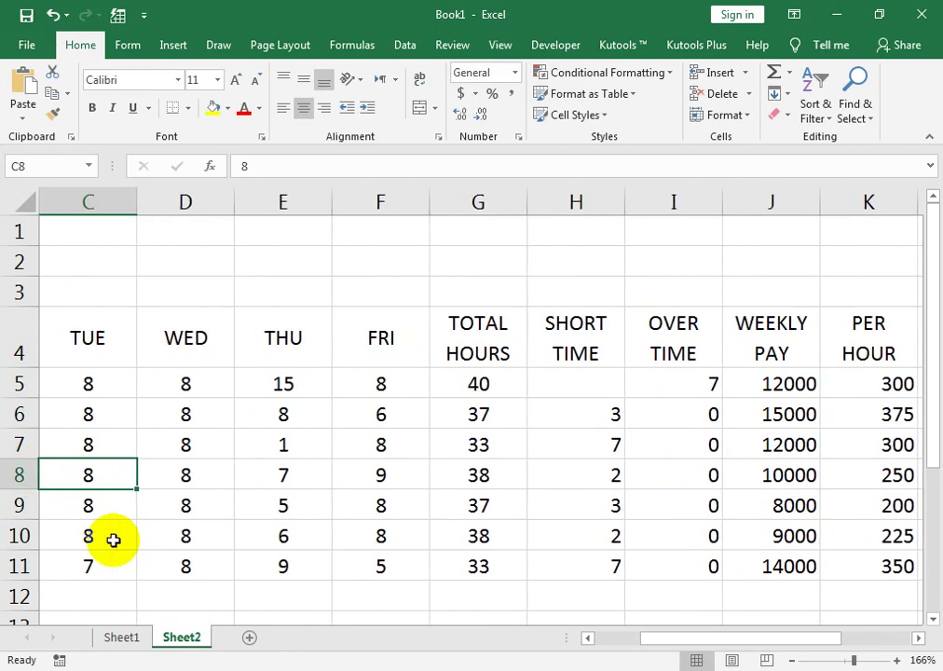
key("Right")
key("Right")
type("1")
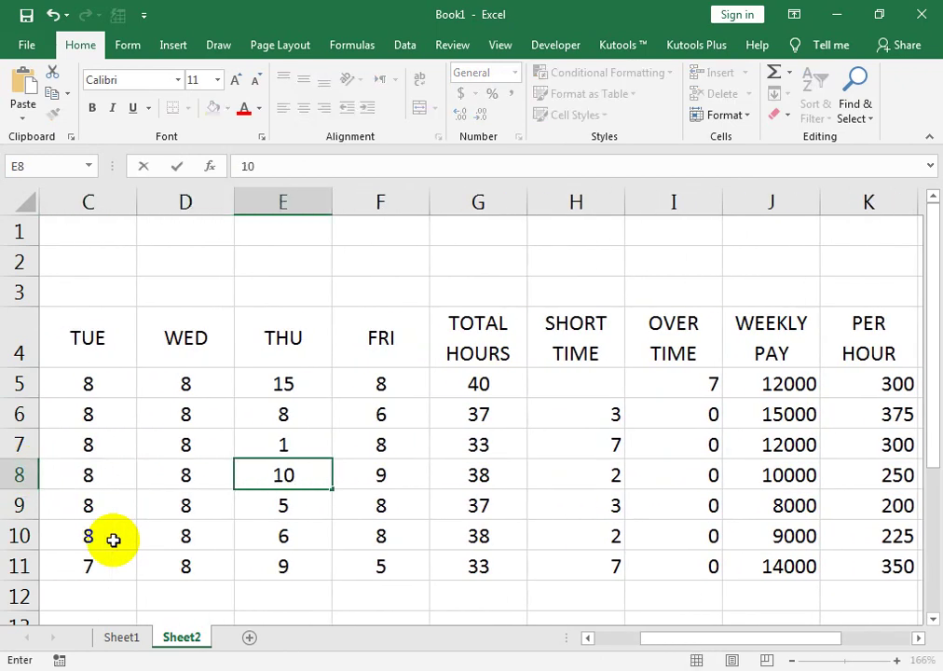
key("Return")
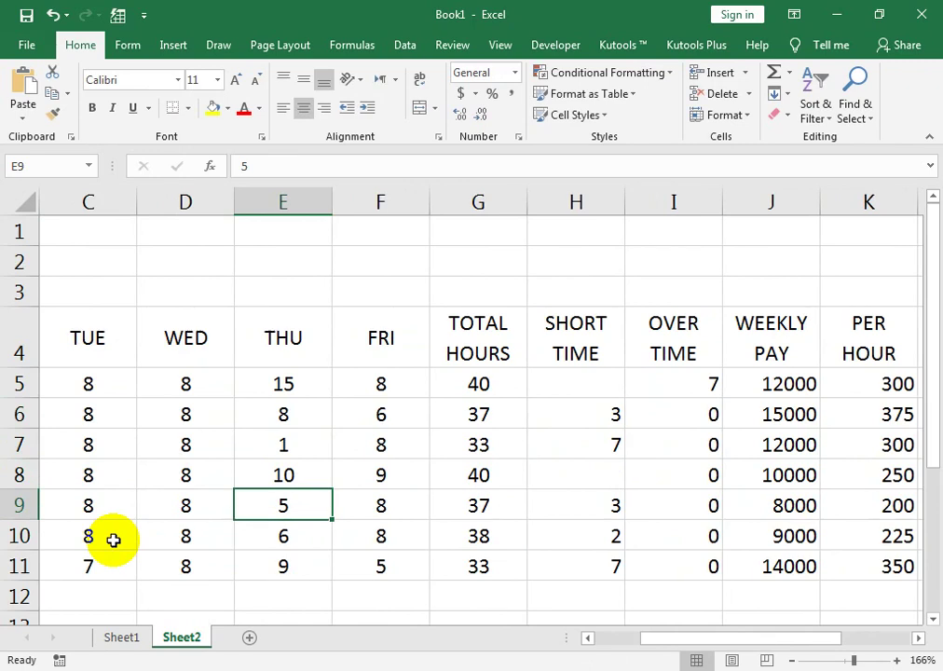
key("Up")
key("Left")
key("Left")
key("Left")
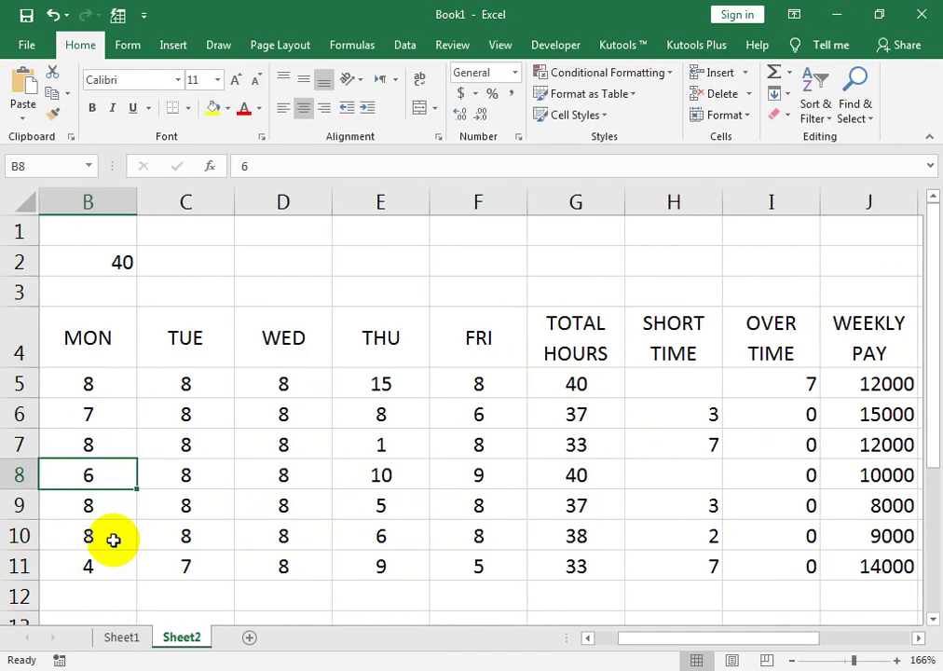
type("8")
key("Return")
Check row 8's recalculated net pay, overtime pay and amount payable
key("Right")
key("Right")
key("Right")
key("Right")
key("Right")
key("Right")
key("Right")
key("Up")
key("Right")
key("Right")
key("Right")
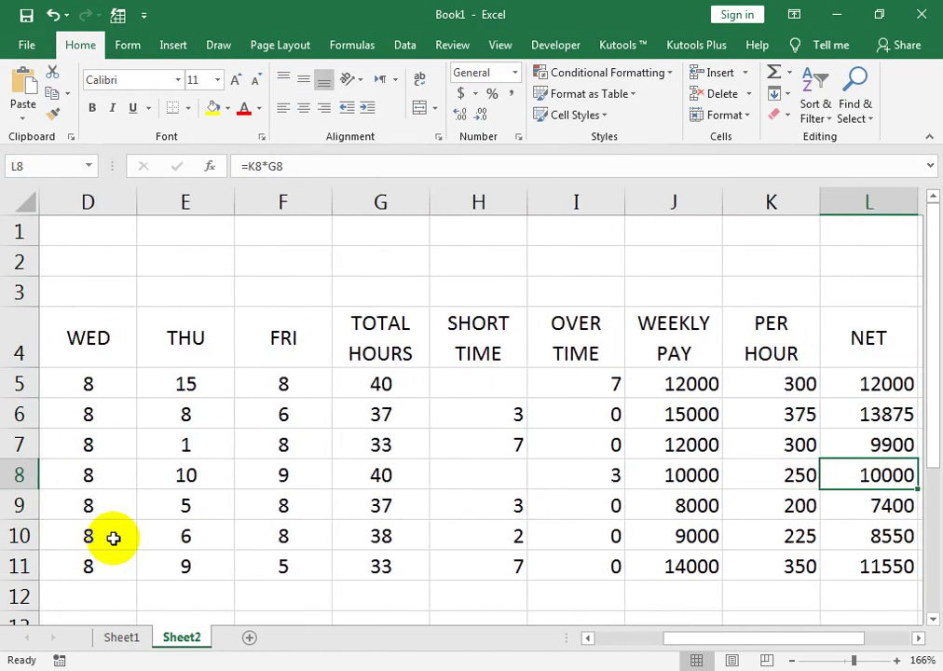
key("Right")
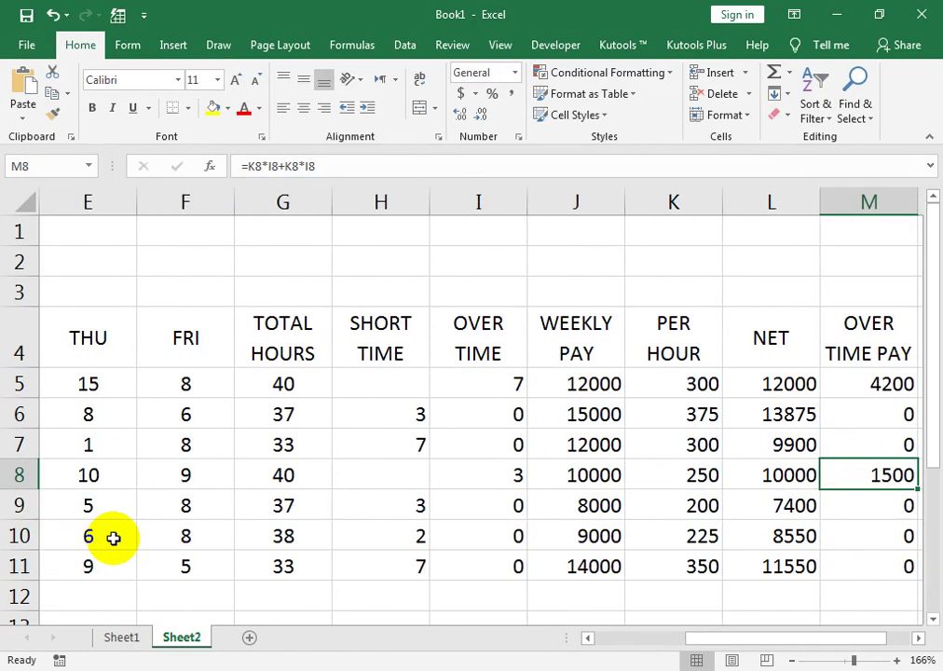
key("Right")
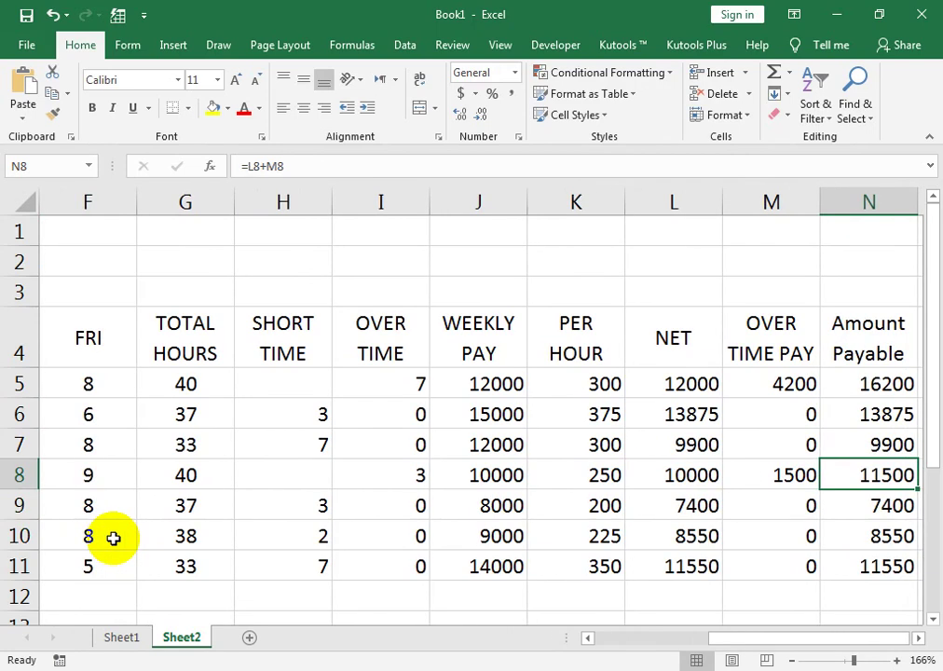
key("Left")
key("Right")
key("Left")
key("Left")
key("Right")
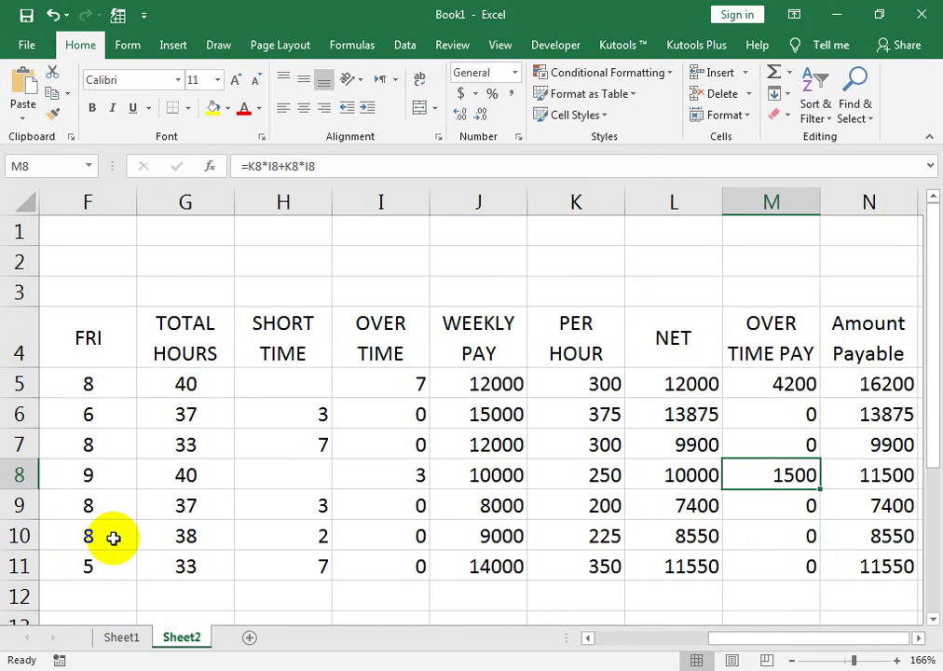
key("Right")
key("Left")
key("Left")
key("Left")
key("Left")
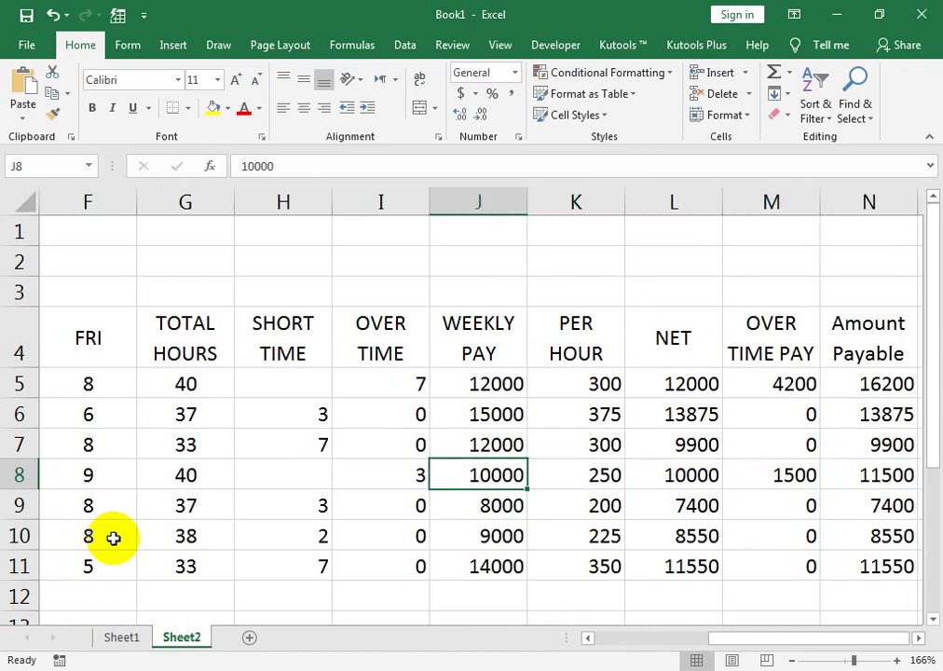
mouse_move(851, 350)
left_mouse_down()
mouse_move(236, 351)
mouse_move(28, 364)
mouse_move(58, 358)
left_mouse_up()
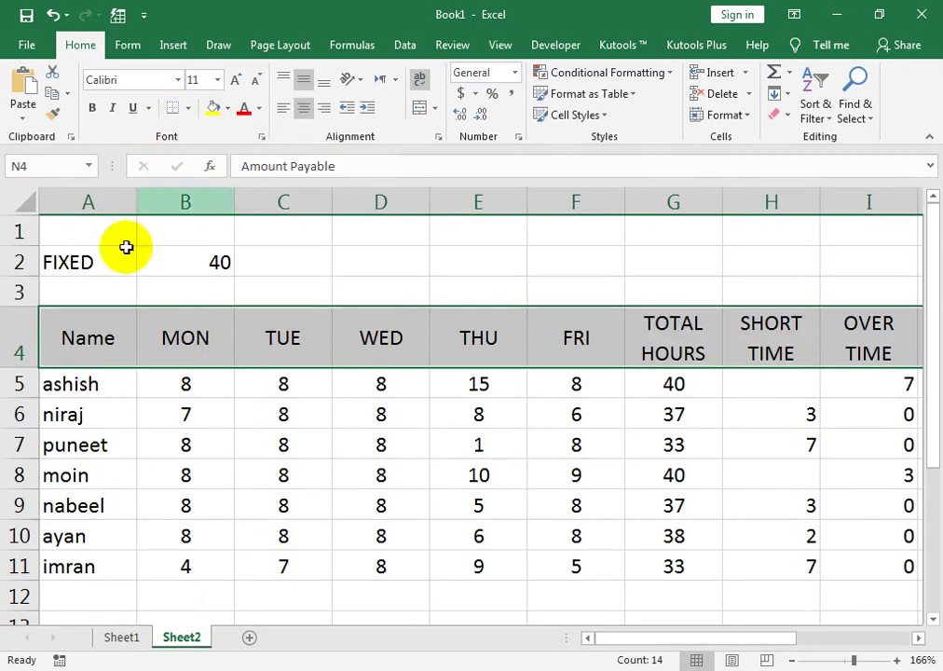
Put all borders on the header row and centre the employee figures in rows 5–11
left_click(187, 108)
left_click(207, 265)
scroll(148, 383, "right", 3)
mouse_move(438, 383)
left_mouse_down()
mouse_move(3, 494)
mouse_move(75, 564)
left_mouse_up()
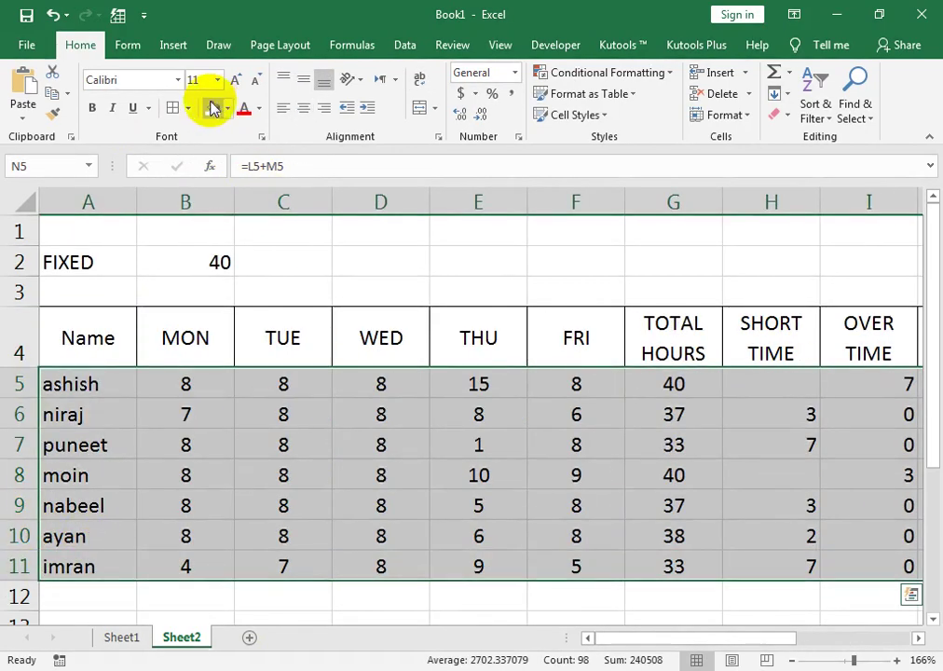
scroll(180, 112, "right", 5)
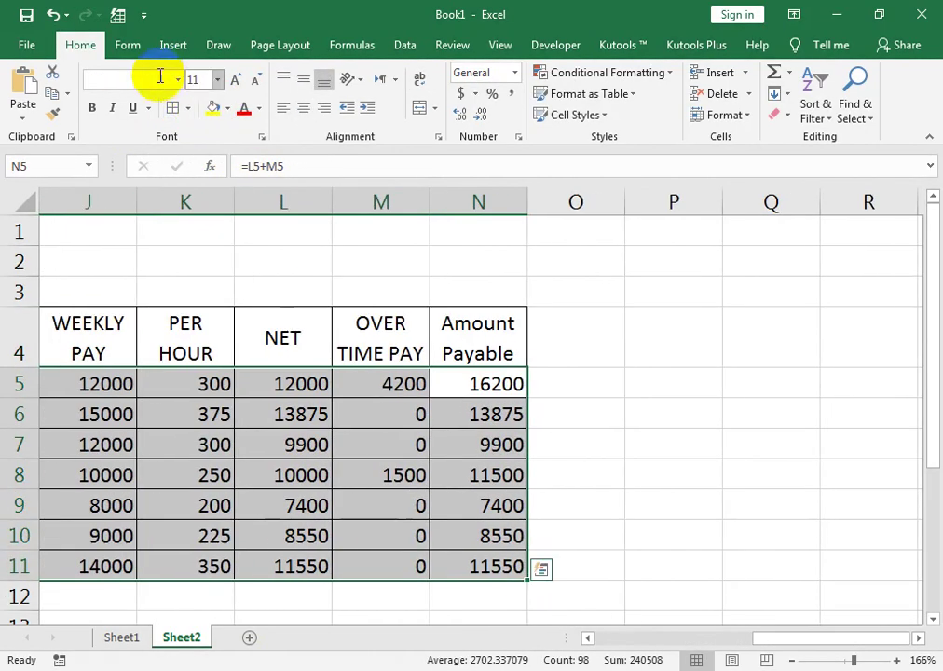
left_click(303, 112)
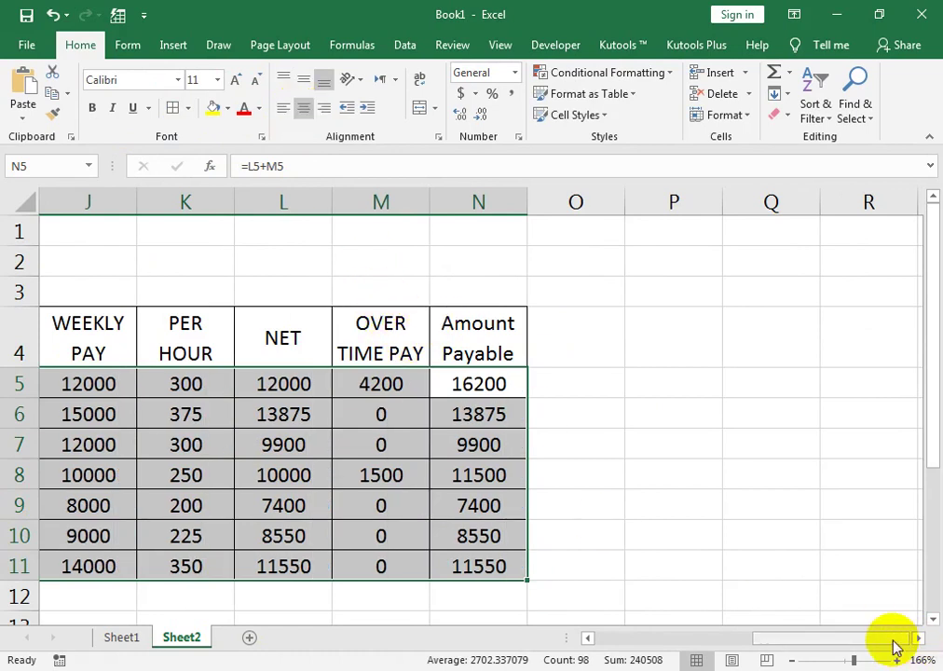
left_click_drag(893, 641, 659, 643)
Clear the FIXED label and its 40, make row 3 taller, and select A1:M11
left_click(80, 263)
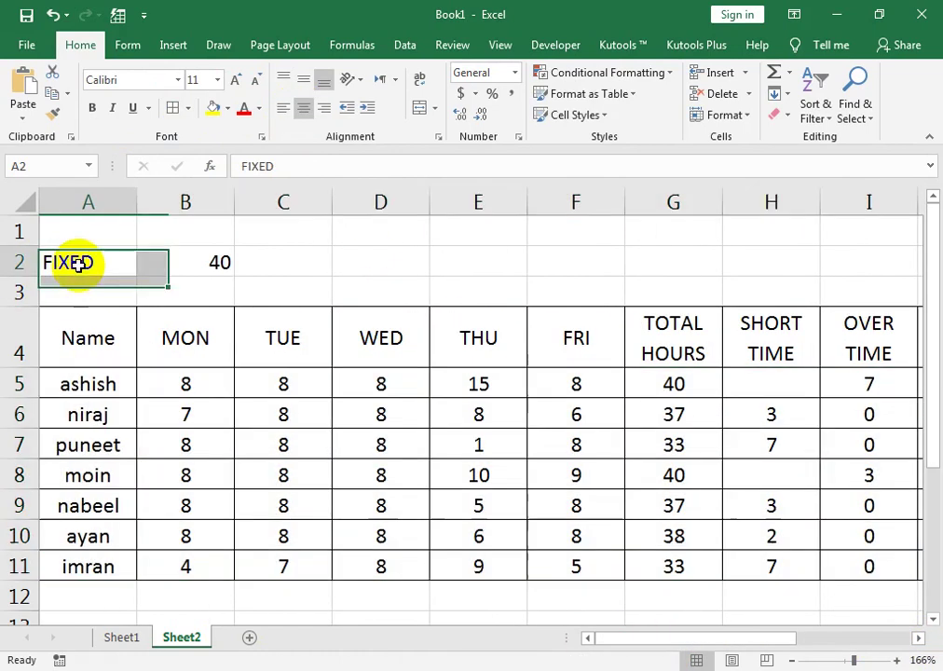
left_click_drag(190, 263, 47, 268)
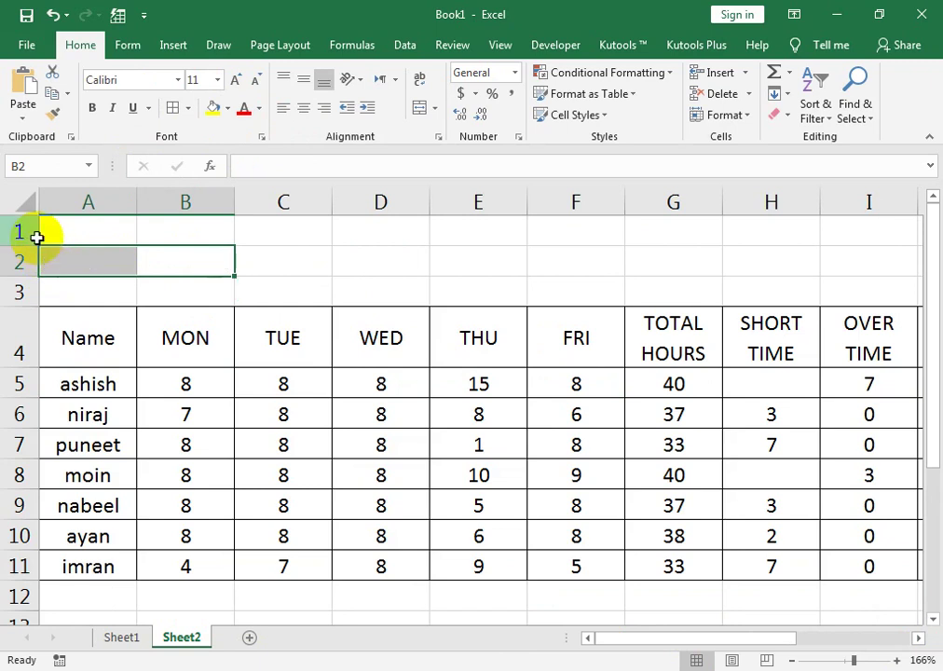
left_click(282, 290)
left_click_drag(40, 306, 30, 318)
left_click_drag(88, 358, 843, 340)
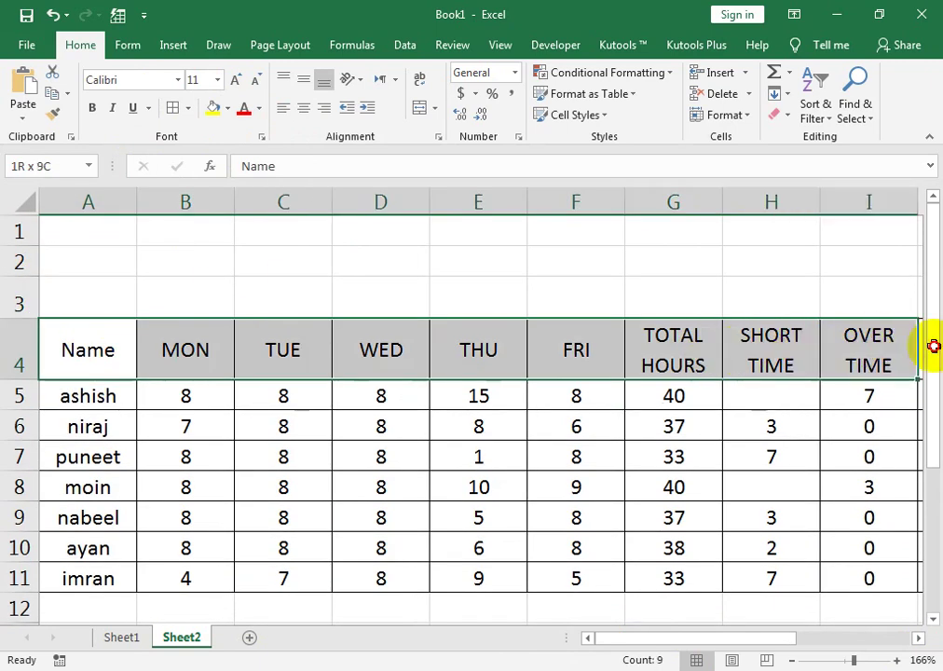
left_click_drag(843, 340, 62, 576)
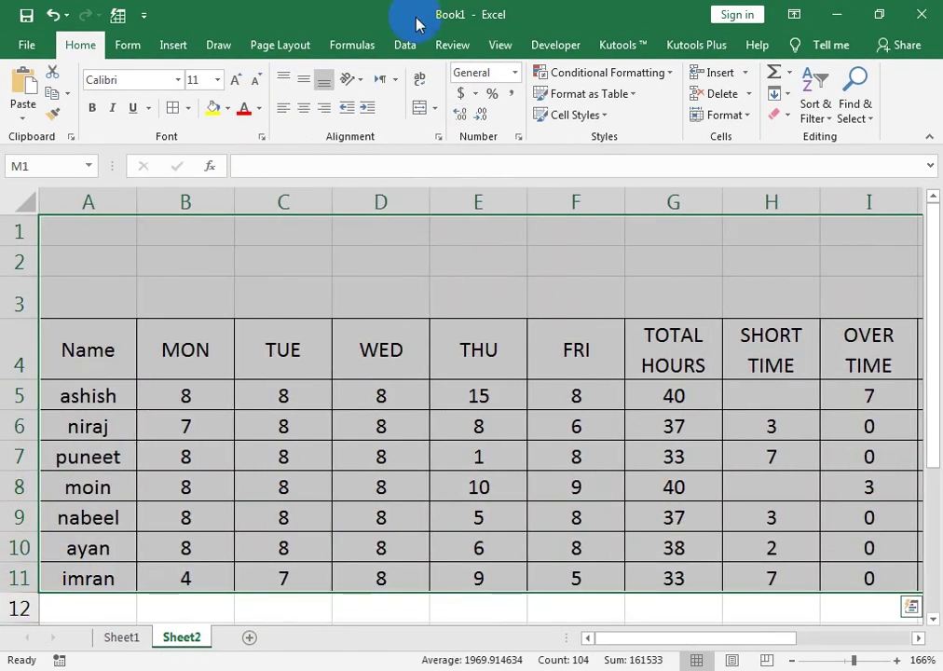
Zoom to the table, heighten row 2, merge A2:M2 and start typing TIME SOFTWARE
left_click(500, 47)
left_click(470, 110)
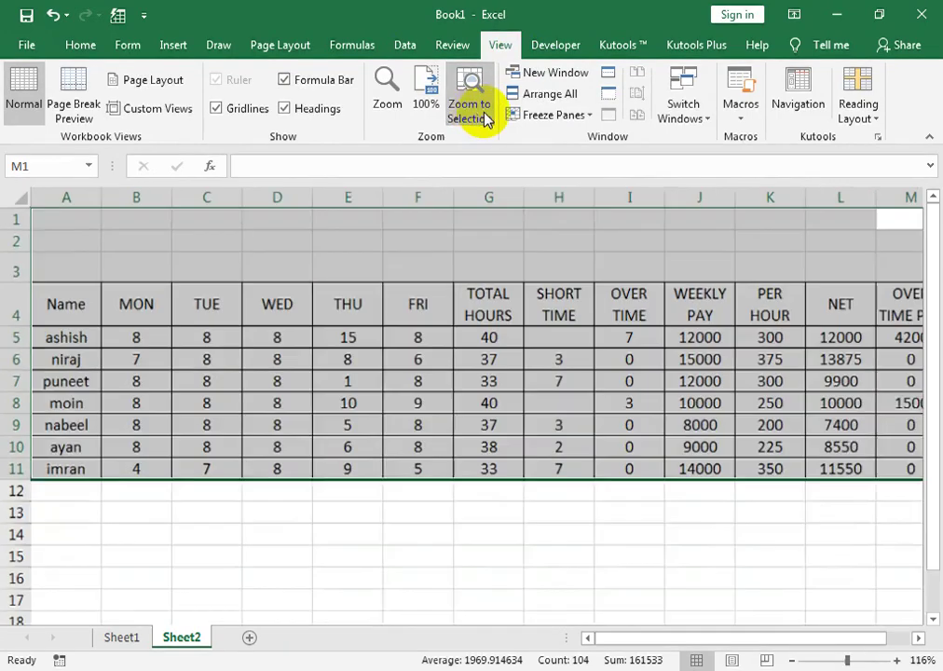
left_click_drag(11, 250, 12, 301)
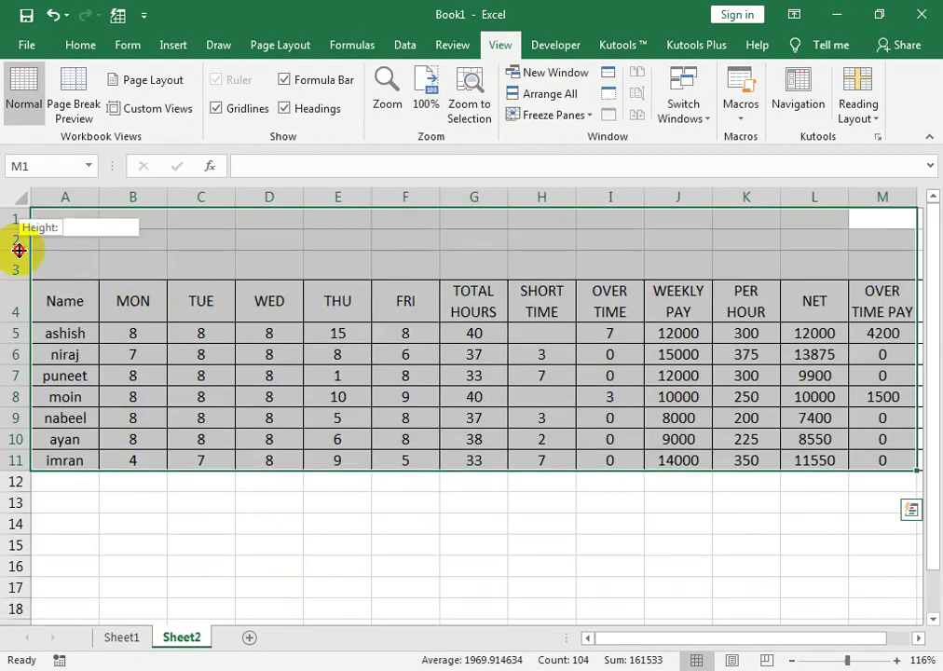
mouse_move(59, 271)
left_mouse_down()
mouse_move(362, 264)
mouse_move(852, 279)
left_mouse_up()
left_click(78, 46)
left_click(430, 115)
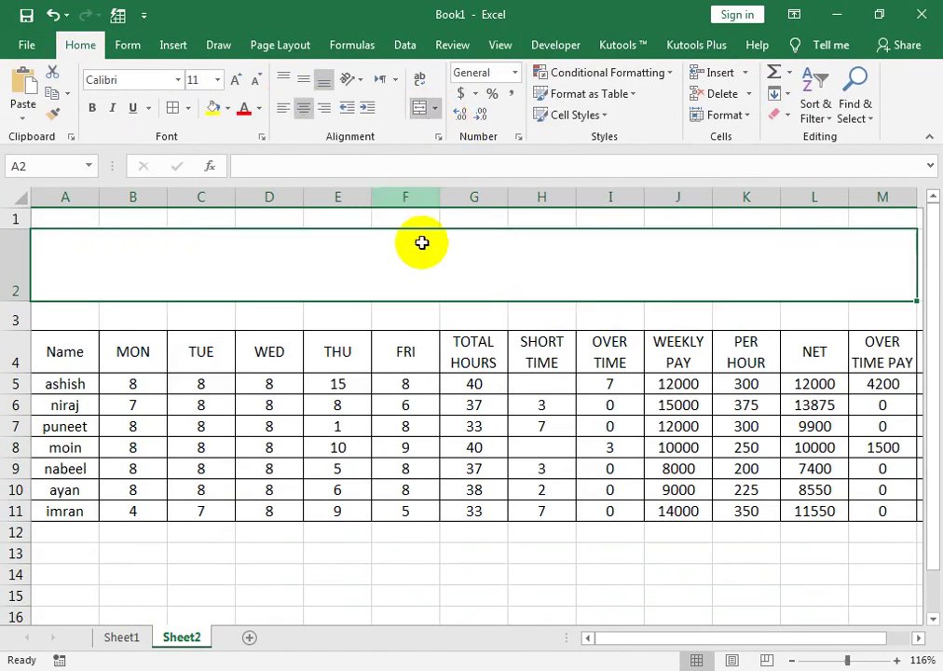
type("ti")
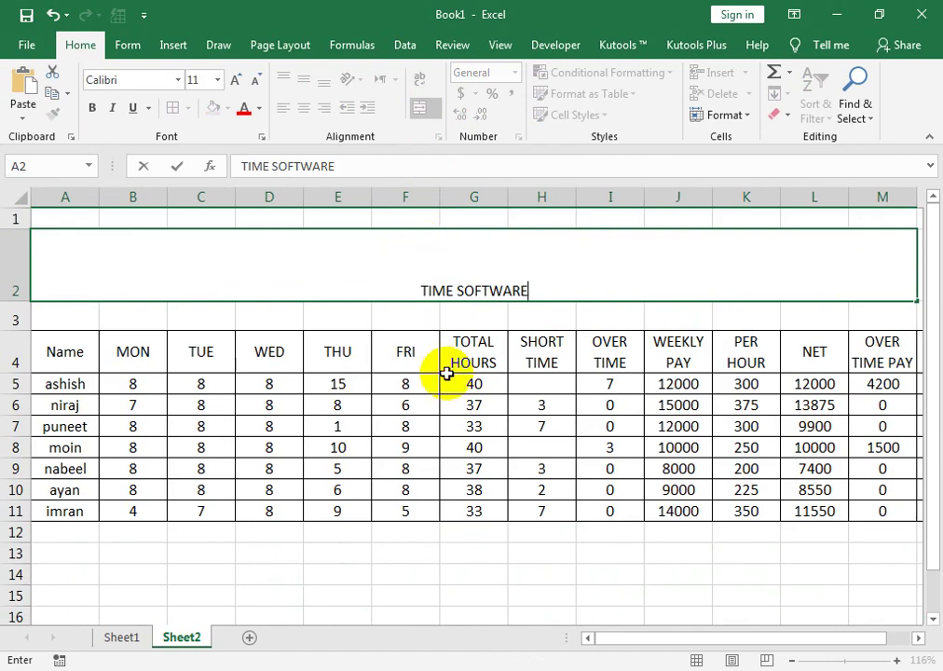
Commit the TIME SOFTWARE title and make it 72-point bold in a taller title row
left_click(463, 263)
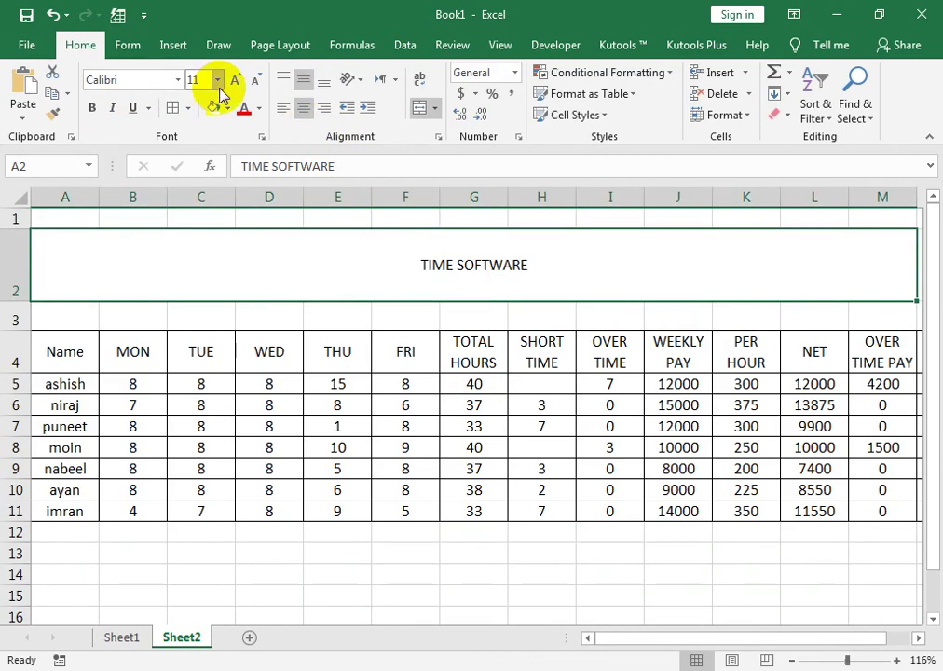
double_click(235, 82)
double_click(235, 82)
double_click(235, 82)
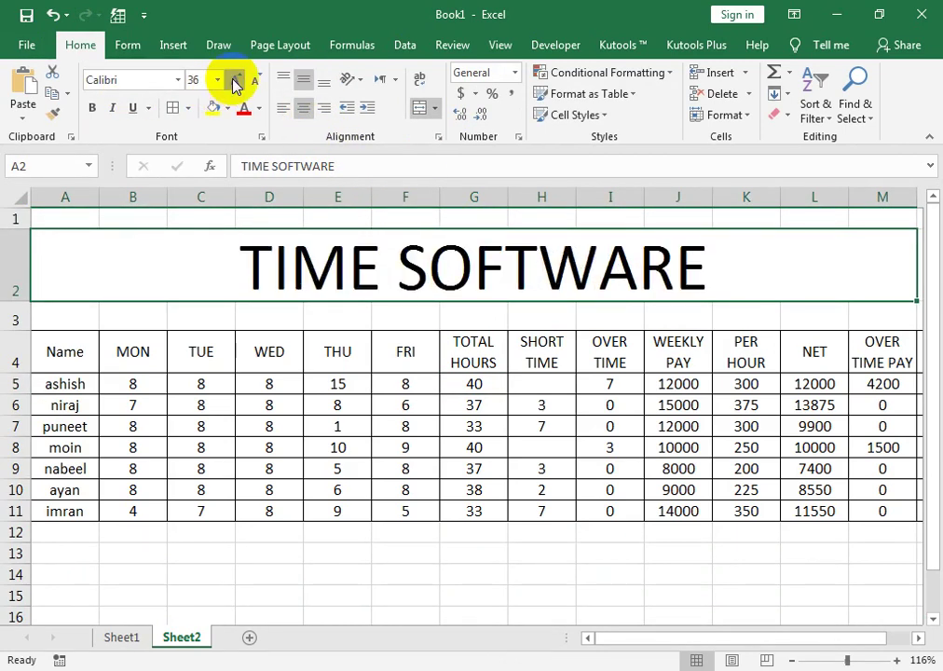
double_click(234, 82)
left_click_drag(19, 301, 18, 319)
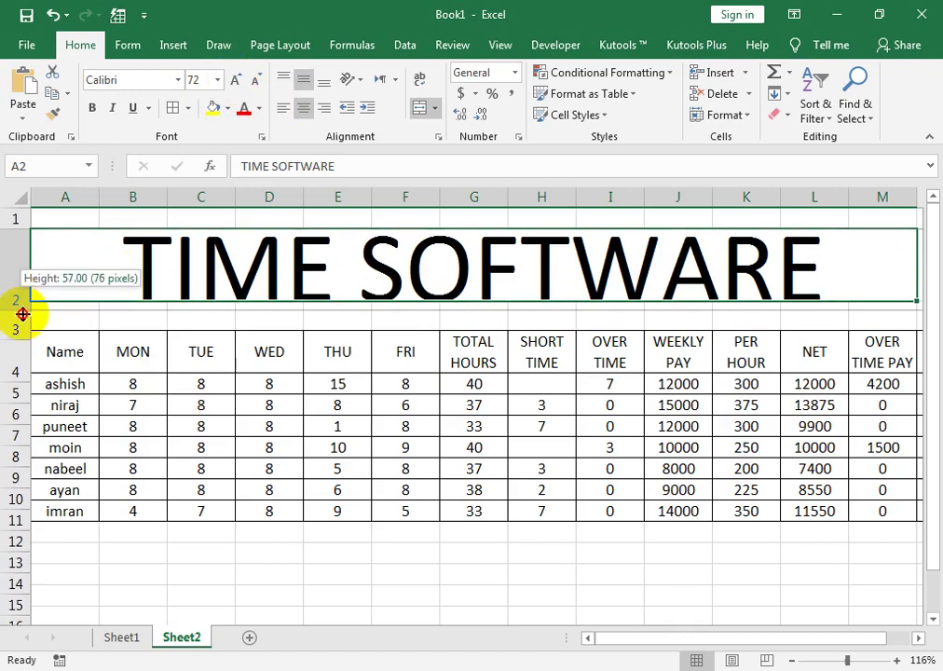
left_click(92, 108)
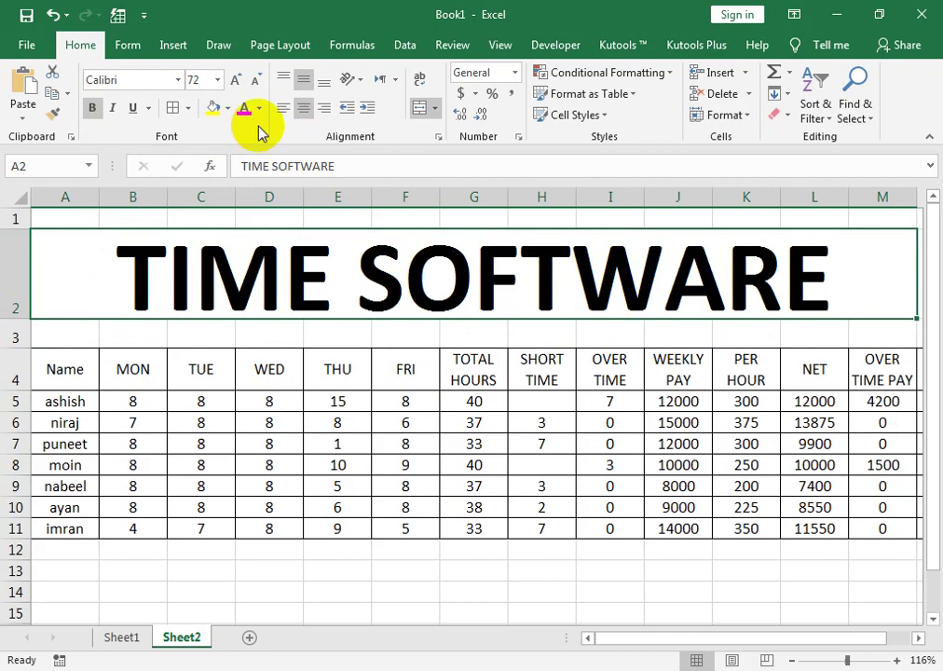
Make row 3 taller and fill the title band across rows 1–2 dark blue
mouse_move(25, 348)
left_mouse_down()
mouse_move(100, 388)
mouse_move(139, 350)
mouse_move(76, 350)
left_mouse_up()
left_click(70, 349)
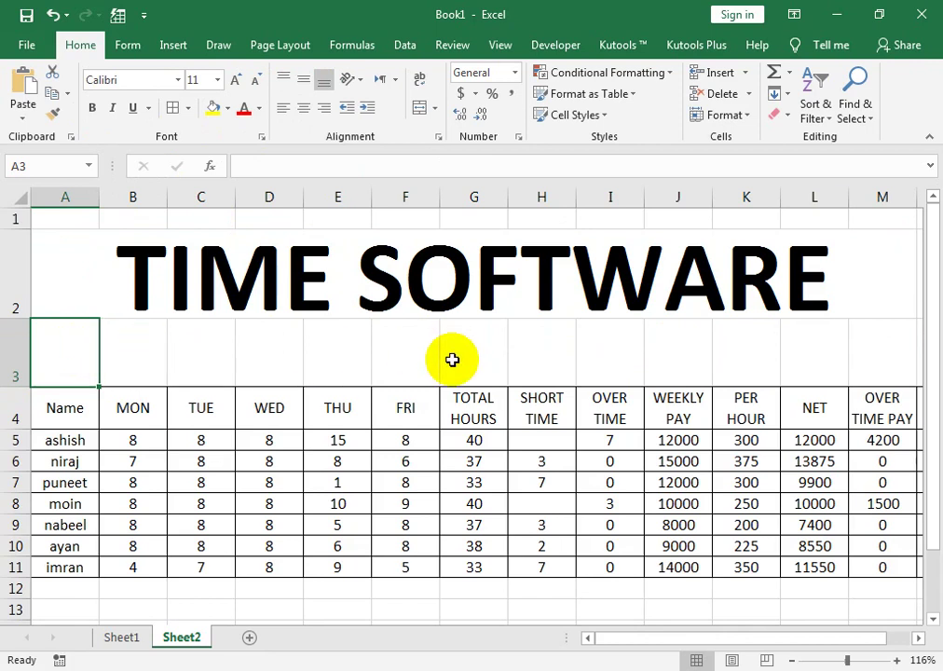
left_click(373, 235)
left_click(227, 109)
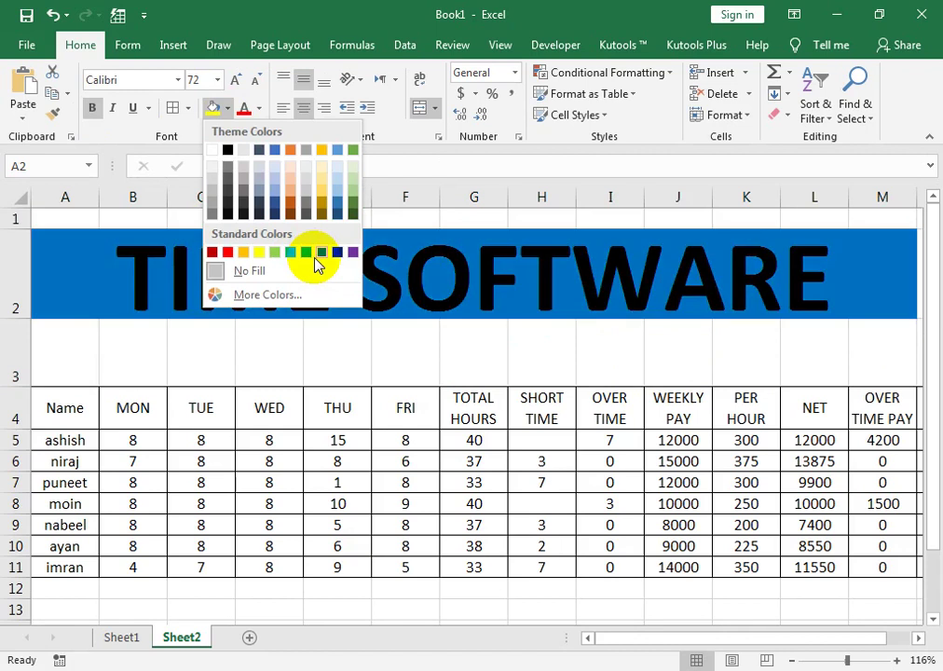
left_click(332, 251)
left_click_drag(93, 220, 530, 299)
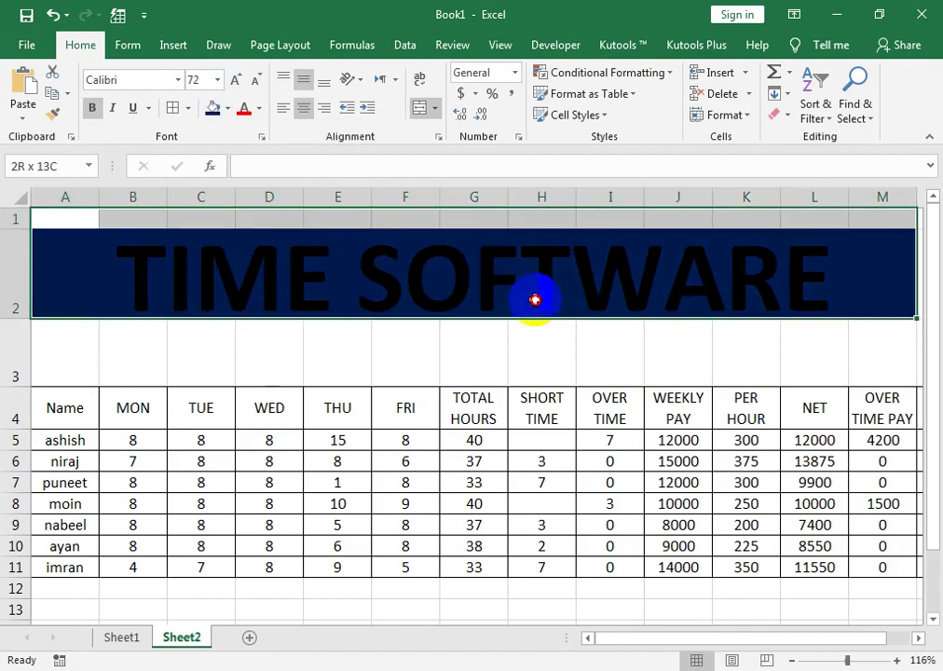
left_click(259, 108)
Turn the TIME SOFTWARE title text white
left_click(245, 172)
left_click(303, 401)
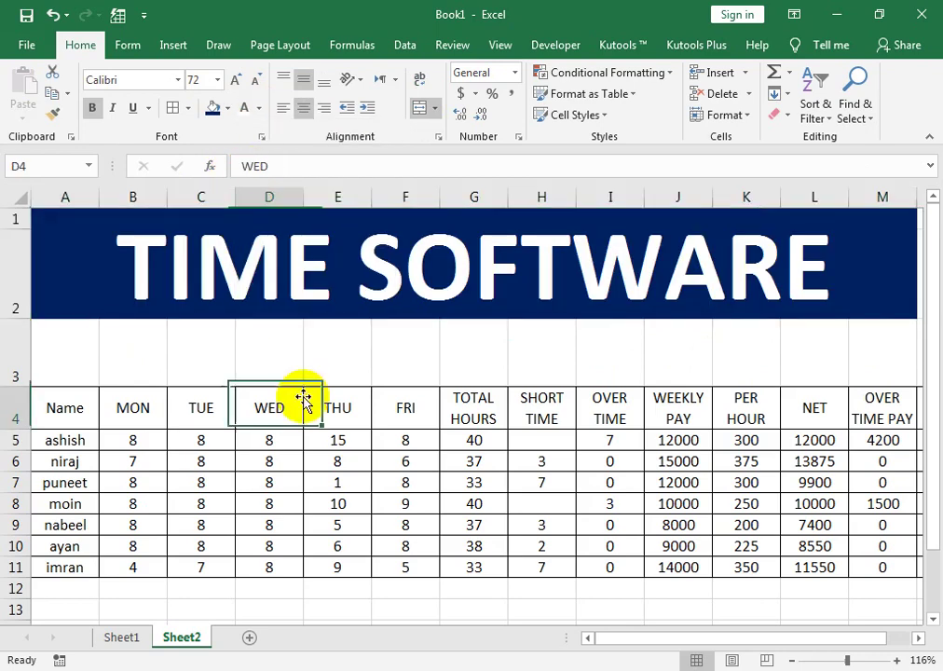
left_click_drag(86, 341, 180, 333)
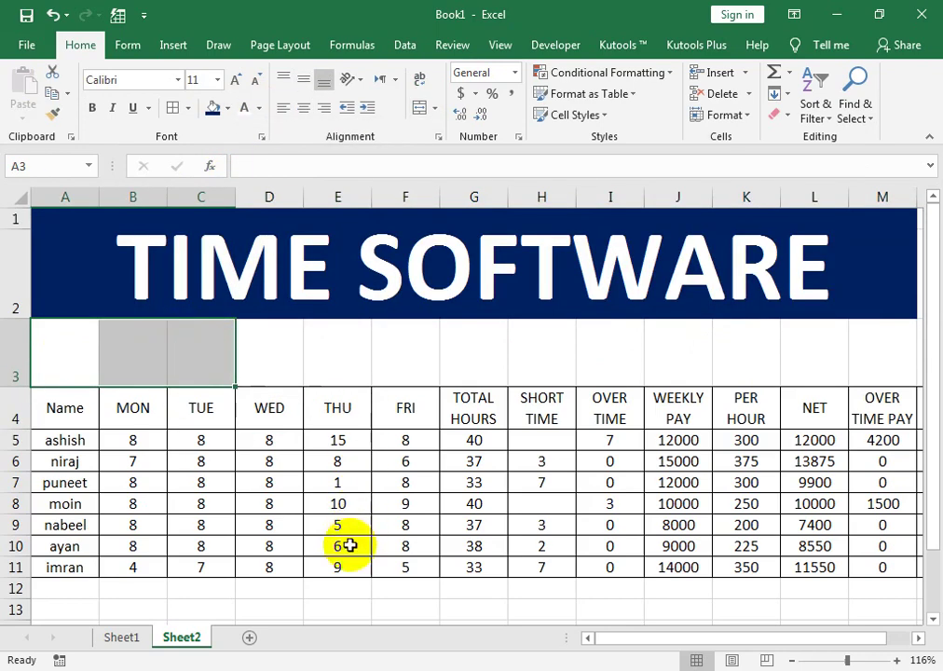
left_click(337, 588)
Make the header row A4:M4 bold with a light tan fill
mouse_move(52, 415)
left_mouse_down()
mouse_move(584, 405)
mouse_move(880, 416)
left_mouse_up()
left_click(229, 109)
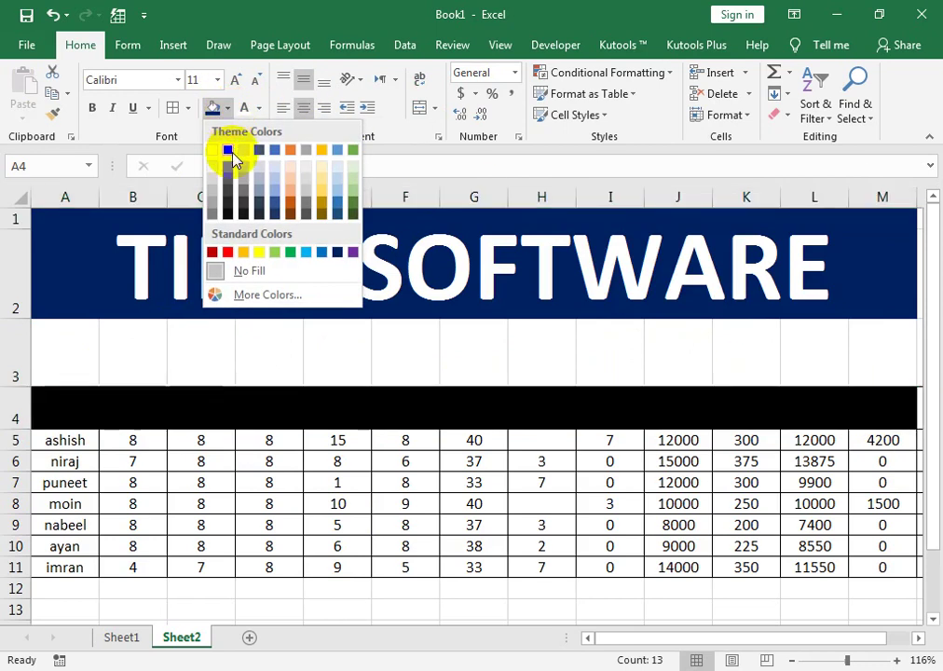
left_click(239, 151)
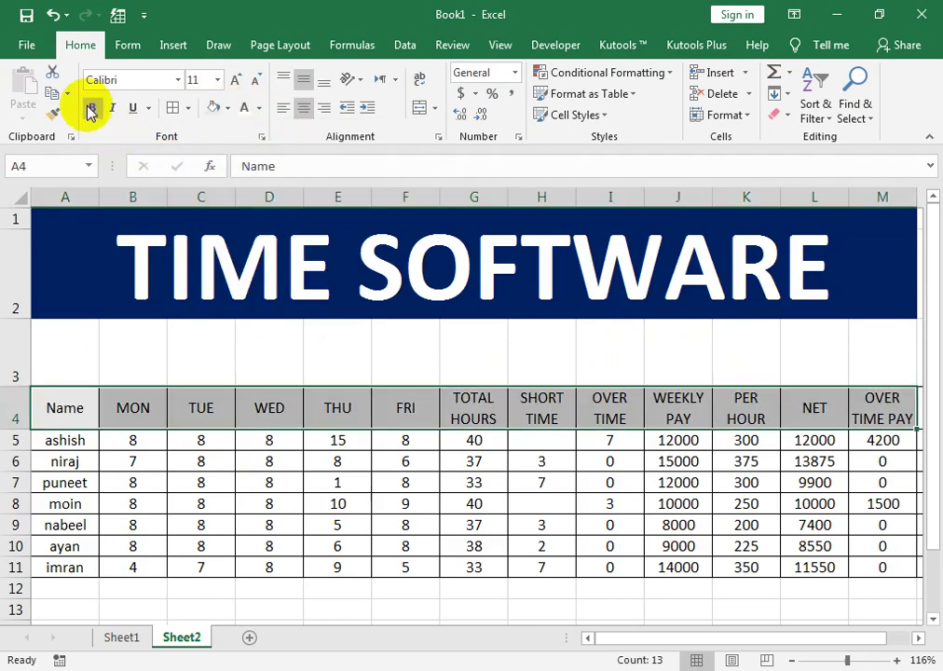
left_click(91, 107)
left_click(228, 109)
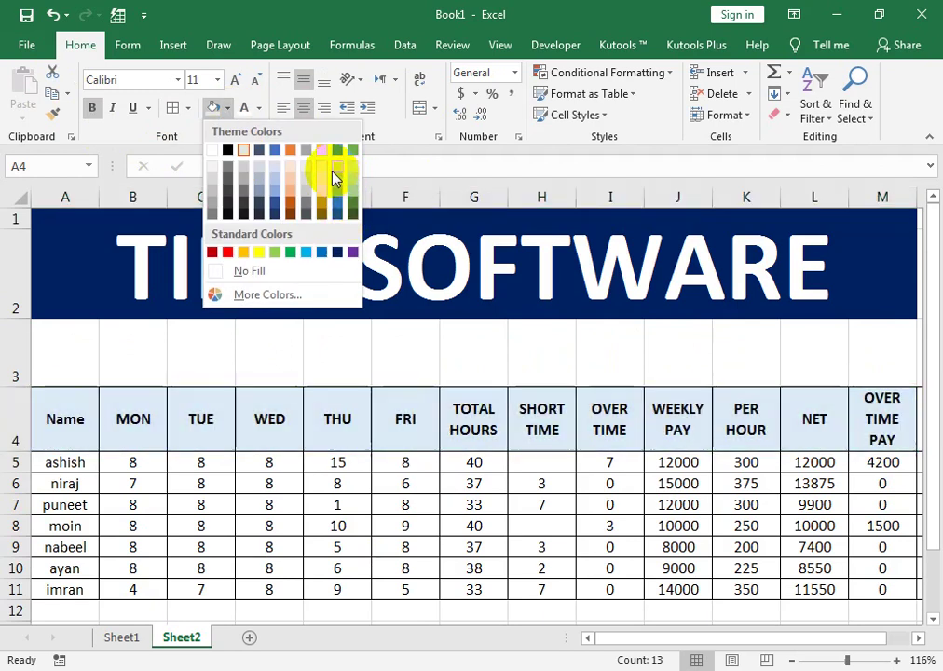
left_click(323, 172)
left_click(343, 458)
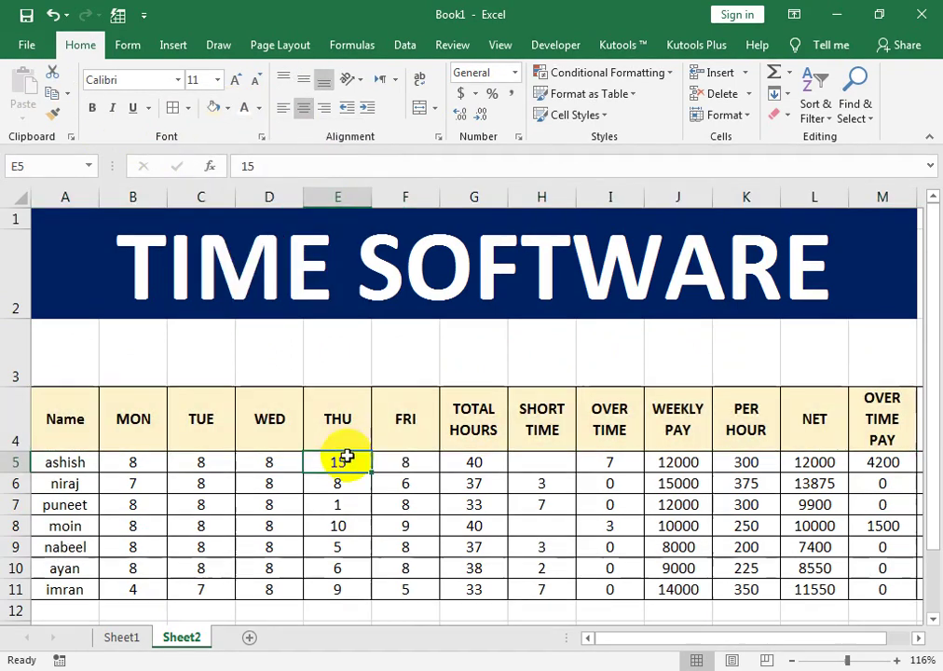